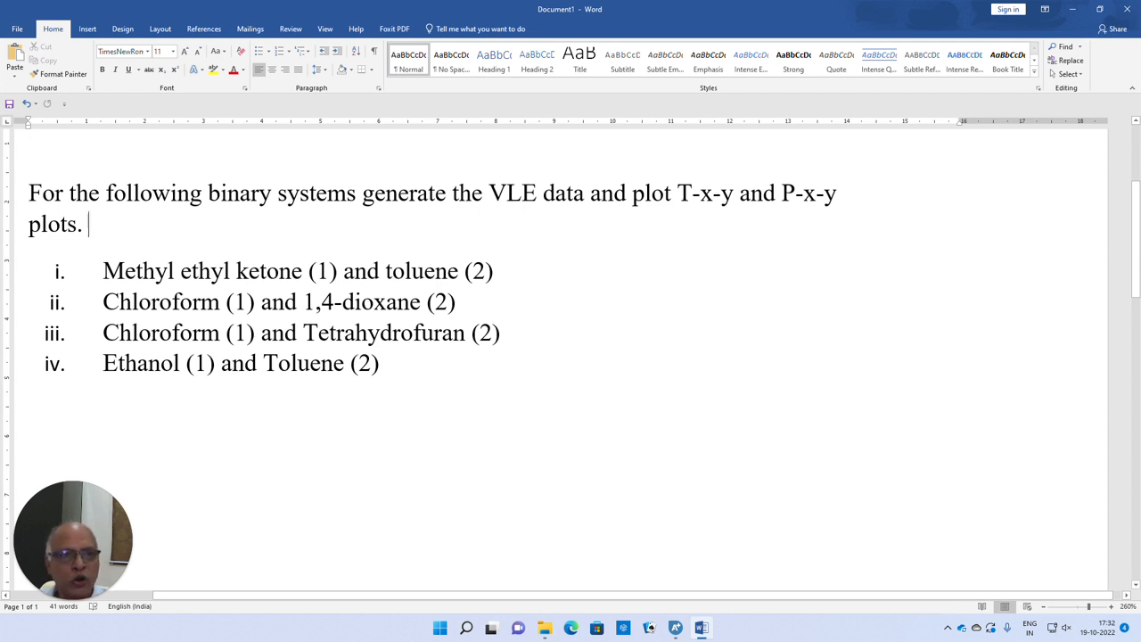
# - Highlight "T-x-y and P-x-y" in the Word problem statement, then switch to Aspen Plus and add methyl ethyl ketone with the component ID MEK
pyautogui.moveTo(677, 192); pyautogui.dragTo(840, 193)
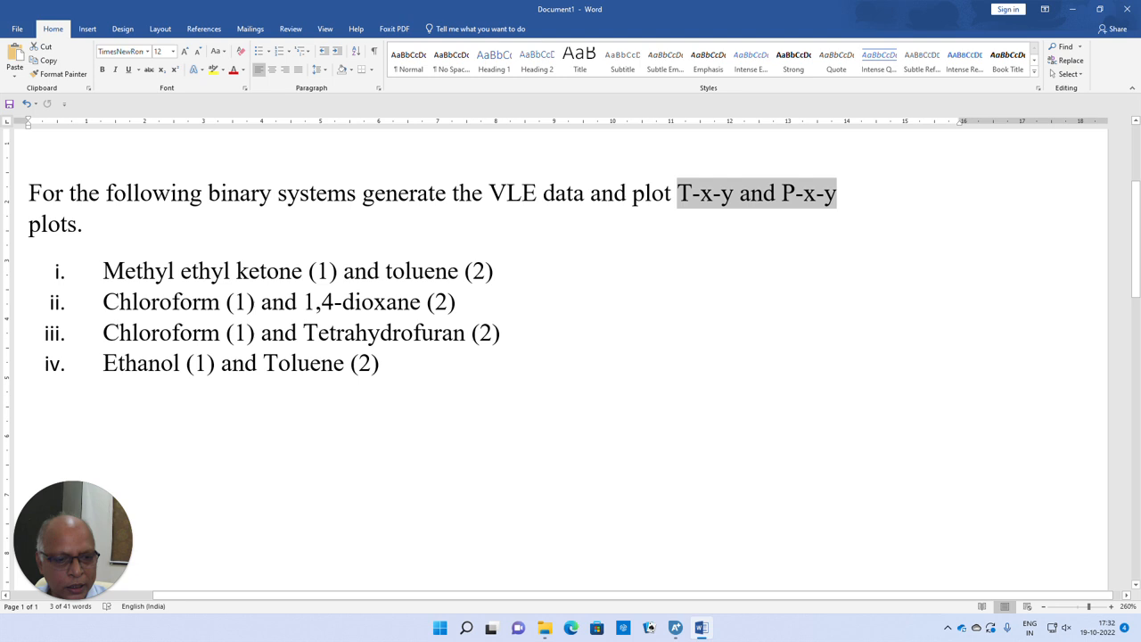
pyautogui.click(676, 631)
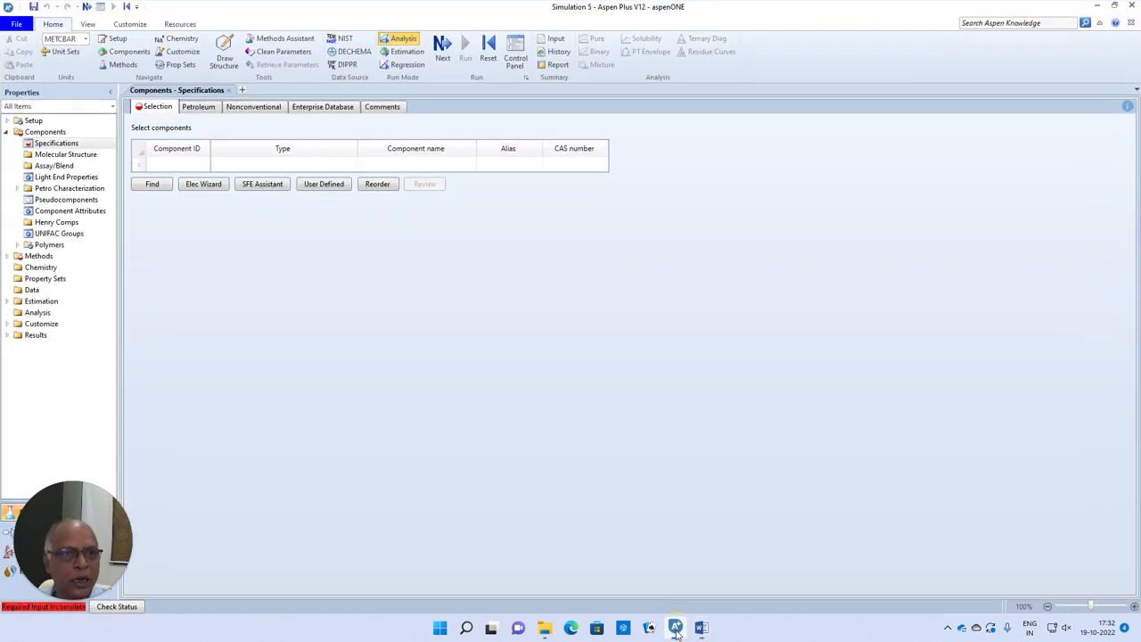
pyautogui.click(165, 165)
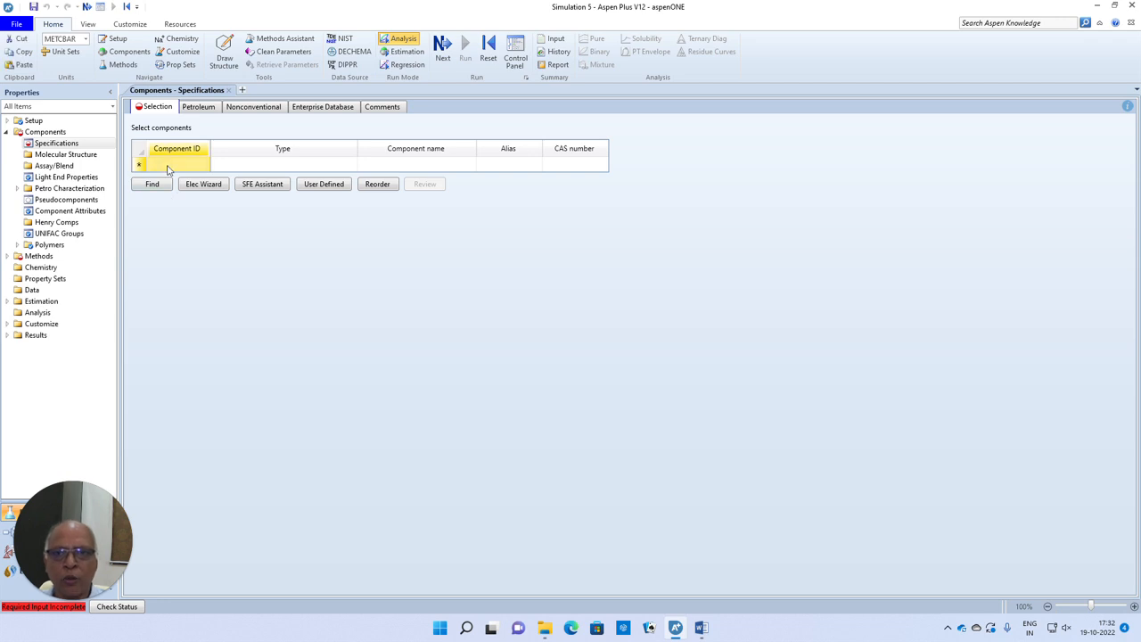
pyautogui.click(701, 629)
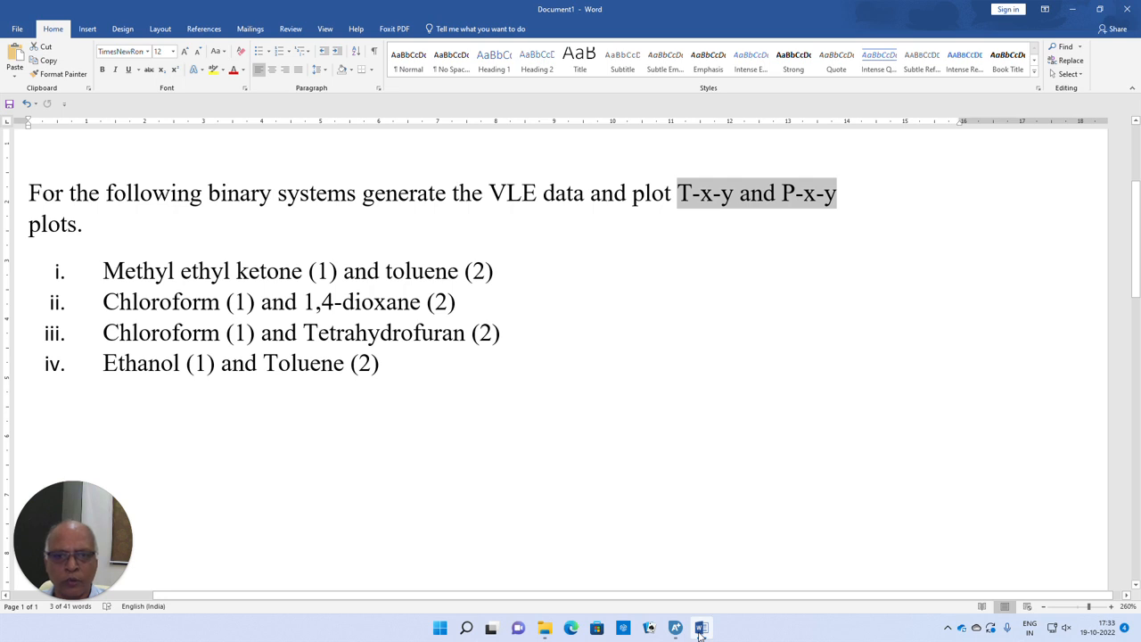
pyautogui.click(702, 629)
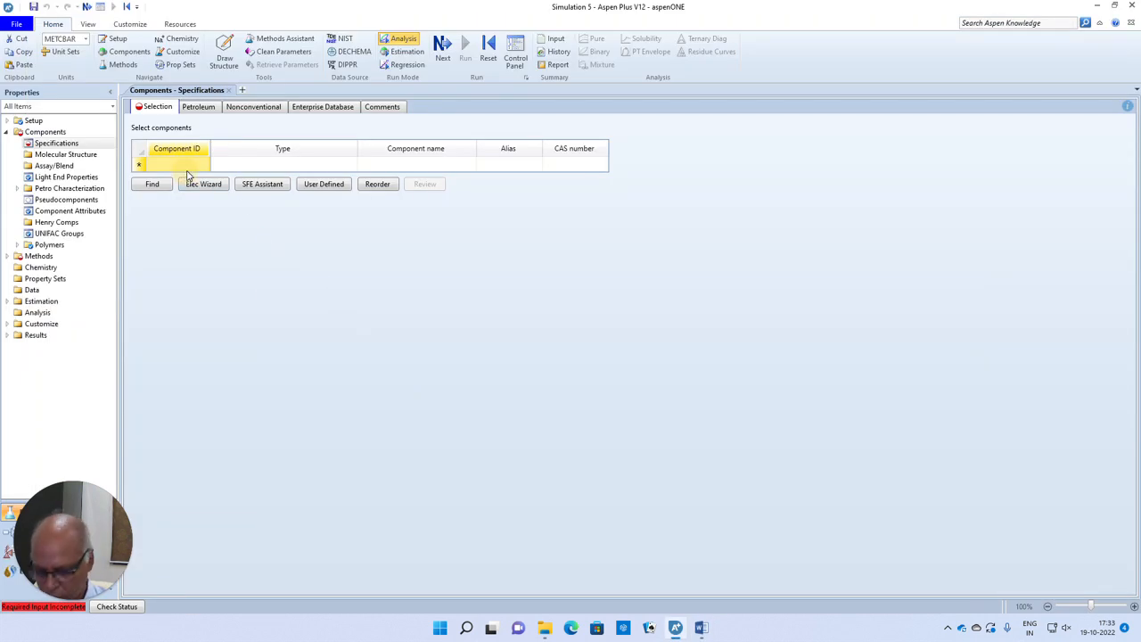
pyautogui.write('MEK')
pyautogui.press('Return')
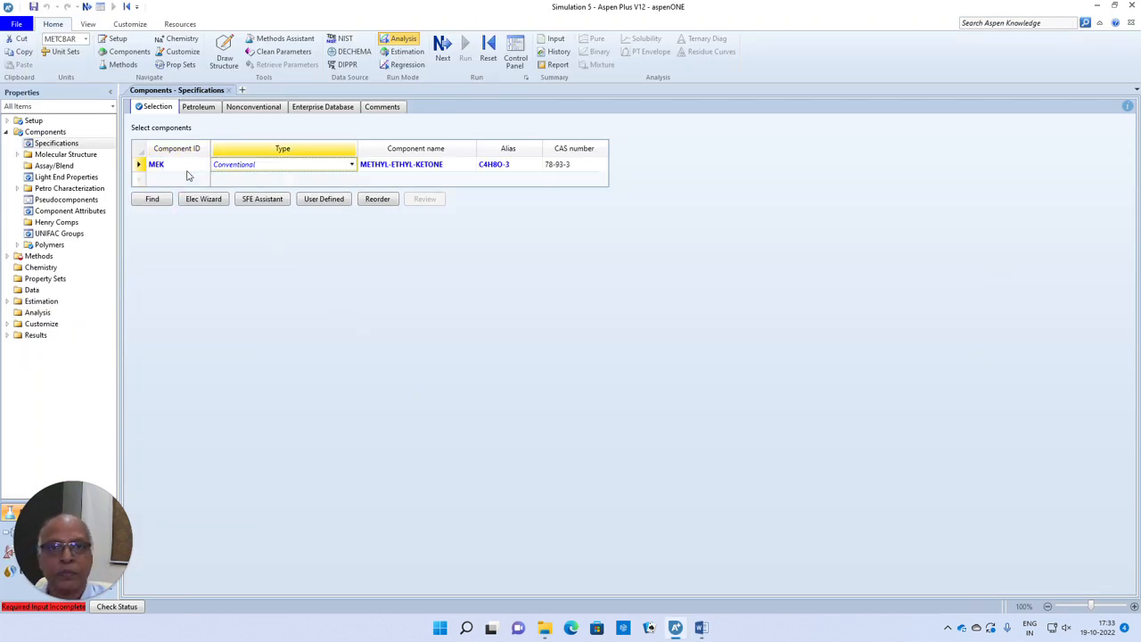
# - Add toluene as the second component with the ID TOLUENE
pyautogui.click(182, 179)
pyautogui.write('T')
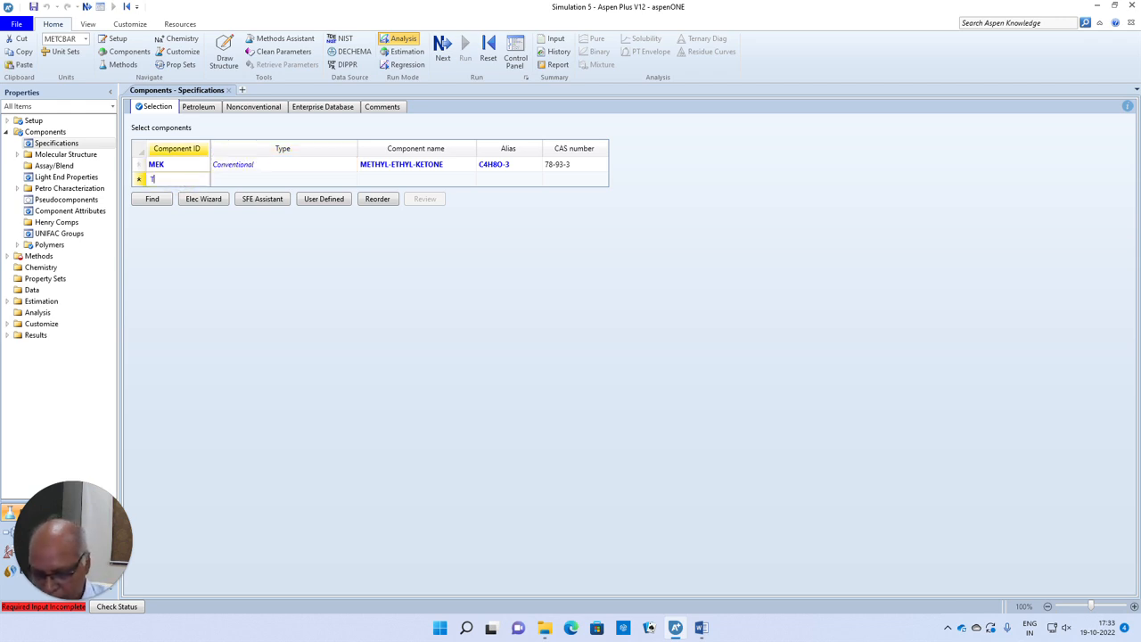
pyautogui.write('OLUENE')
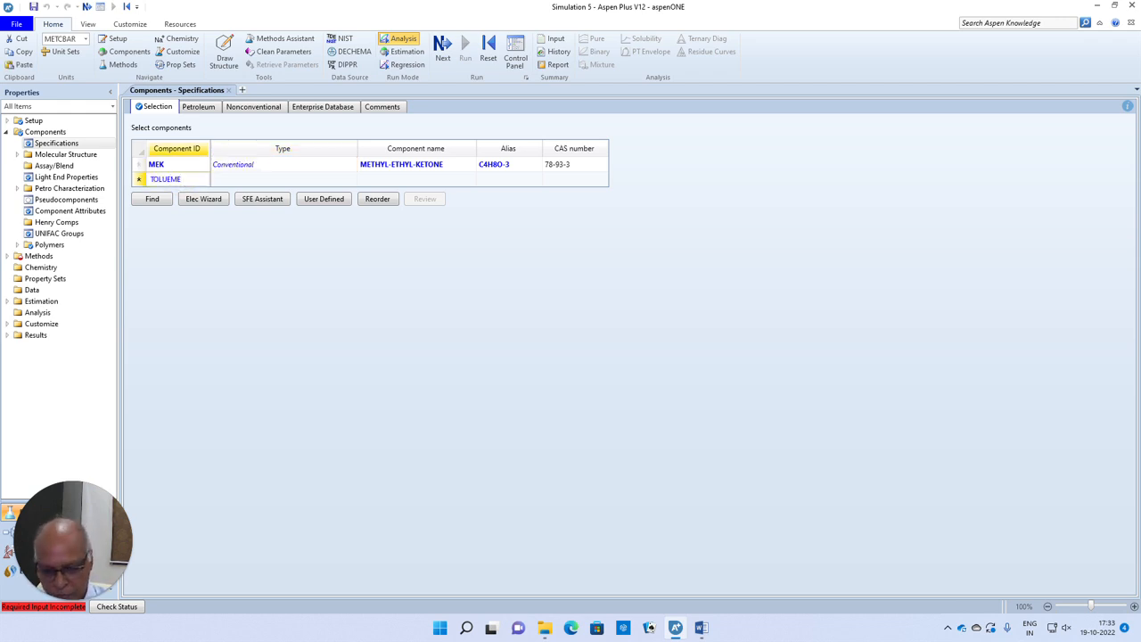
pyautogui.write('NE')
pyautogui.press('Return')
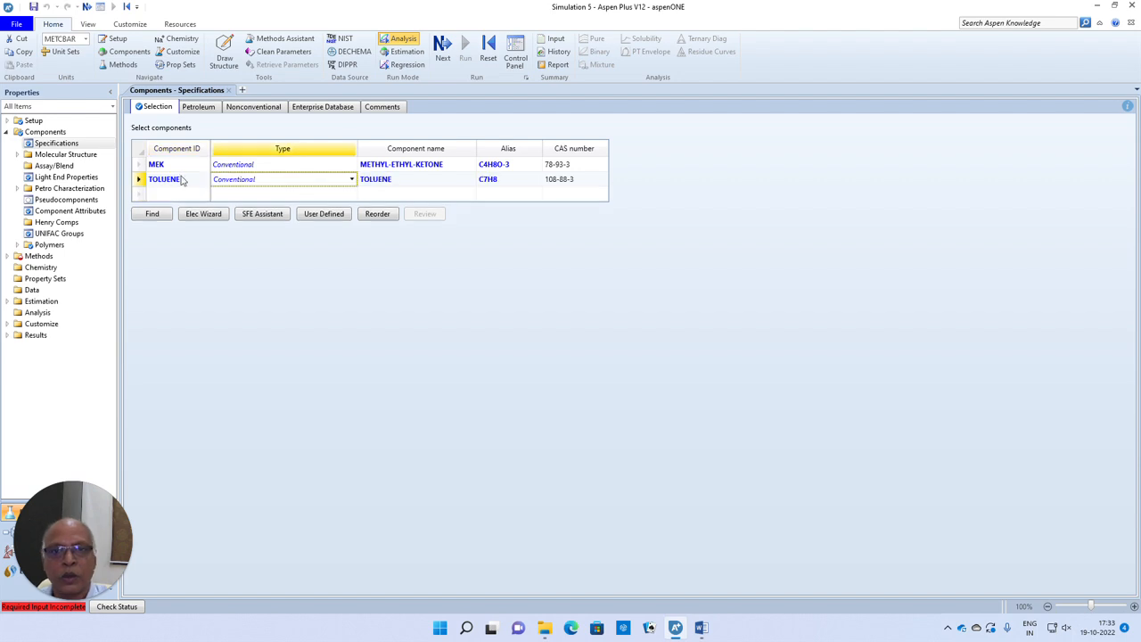
# - Add chloroform by its component name CHLOROFORM and give it the component ID CHLOR
pyautogui.click(184, 195)
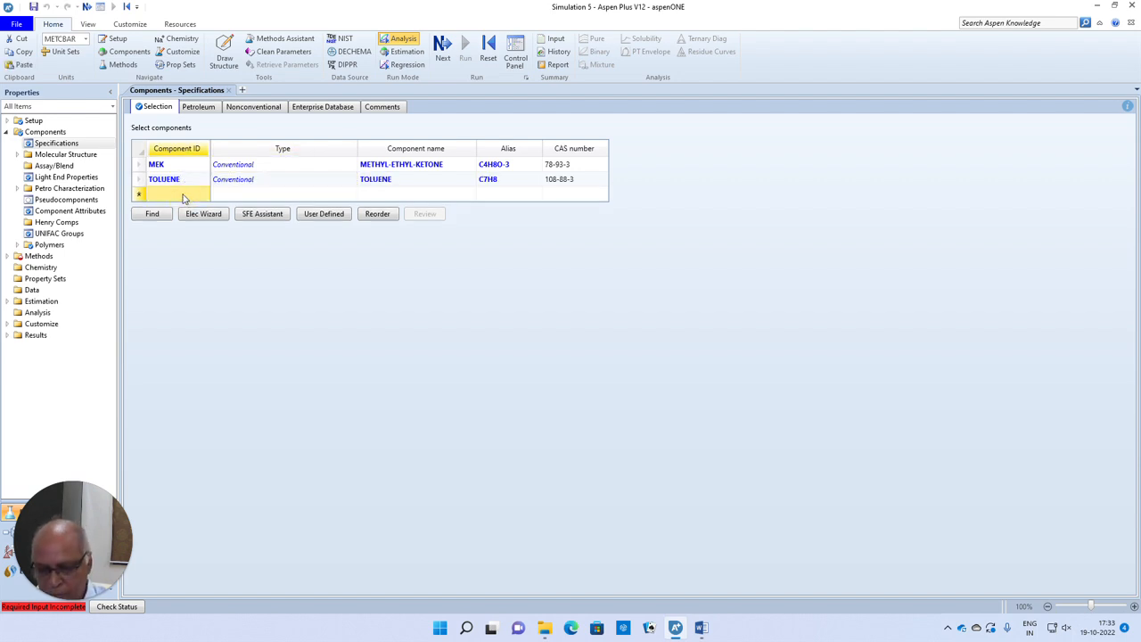
pyautogui.click(369, 195)
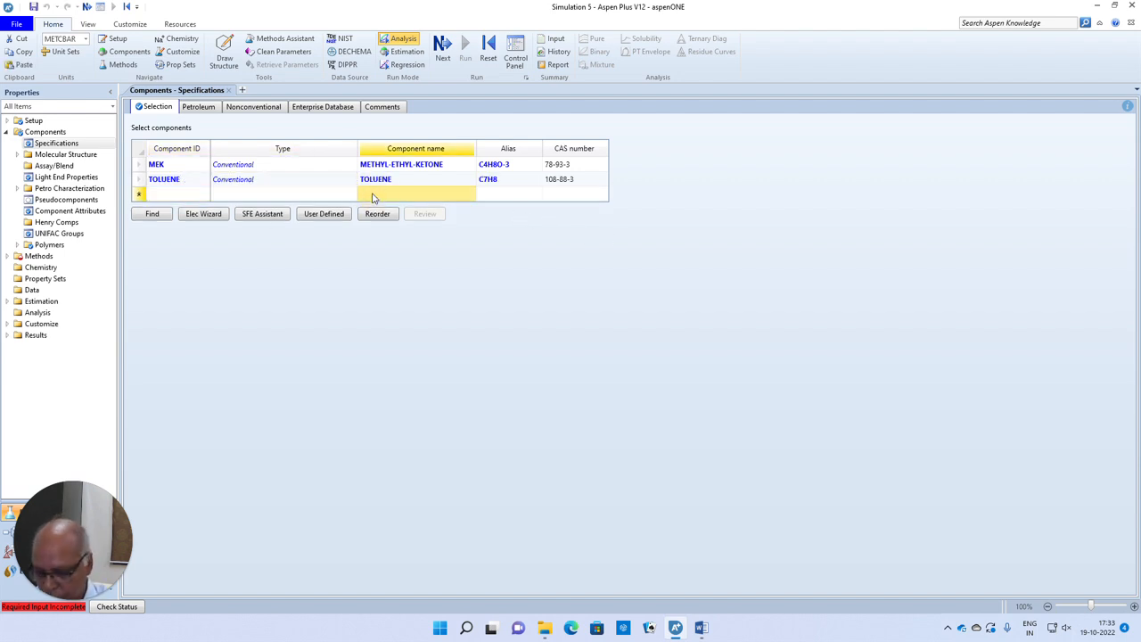
pyautogui.write('CHLOROF')
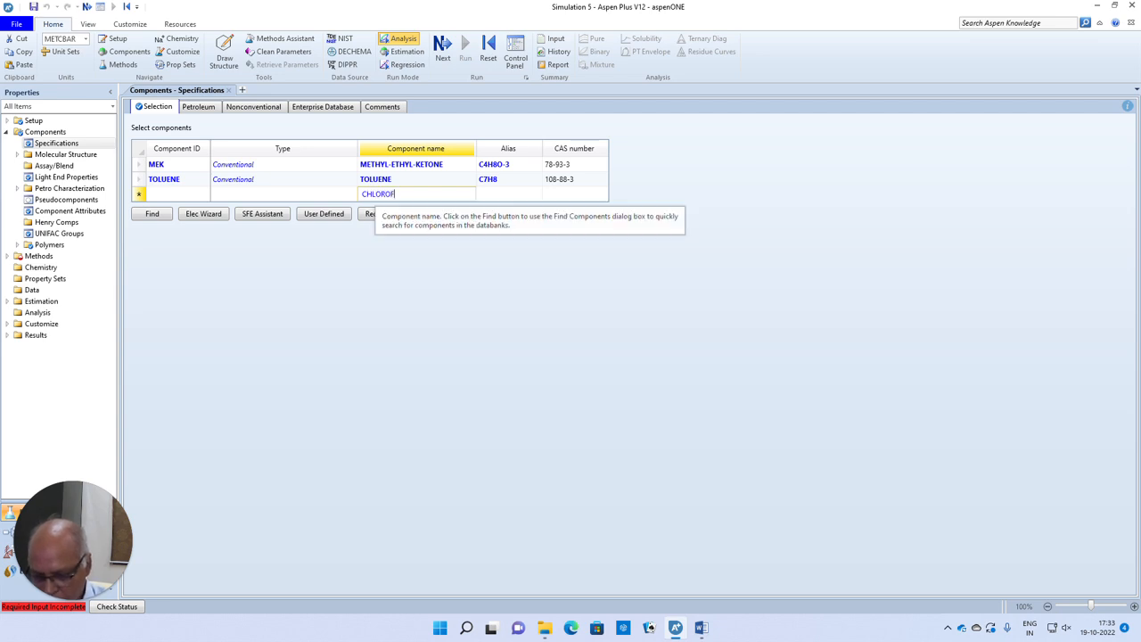
pyautogui.write('ORM')
pyautogui.press('Return')
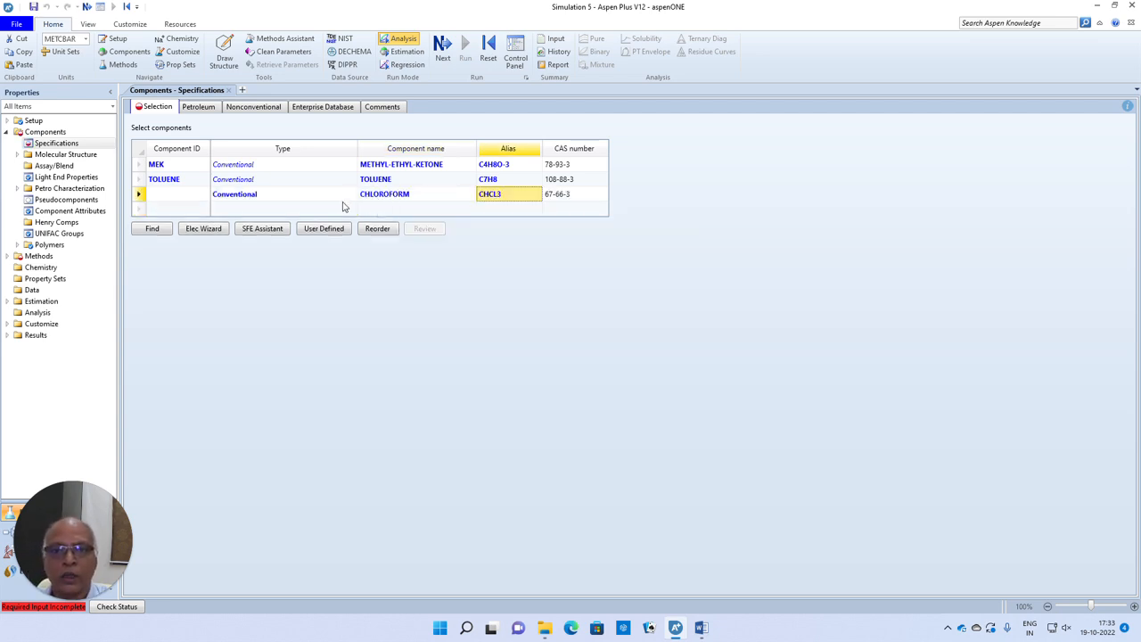
pyautogui.click(163, 196)
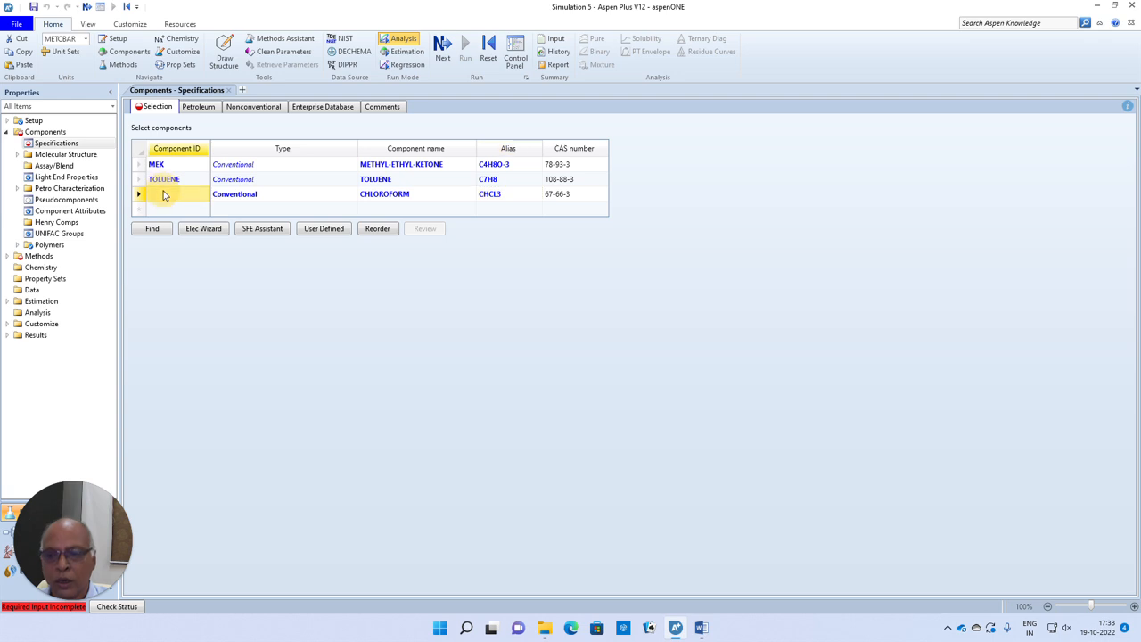
pyautogui.write('CHLOR')
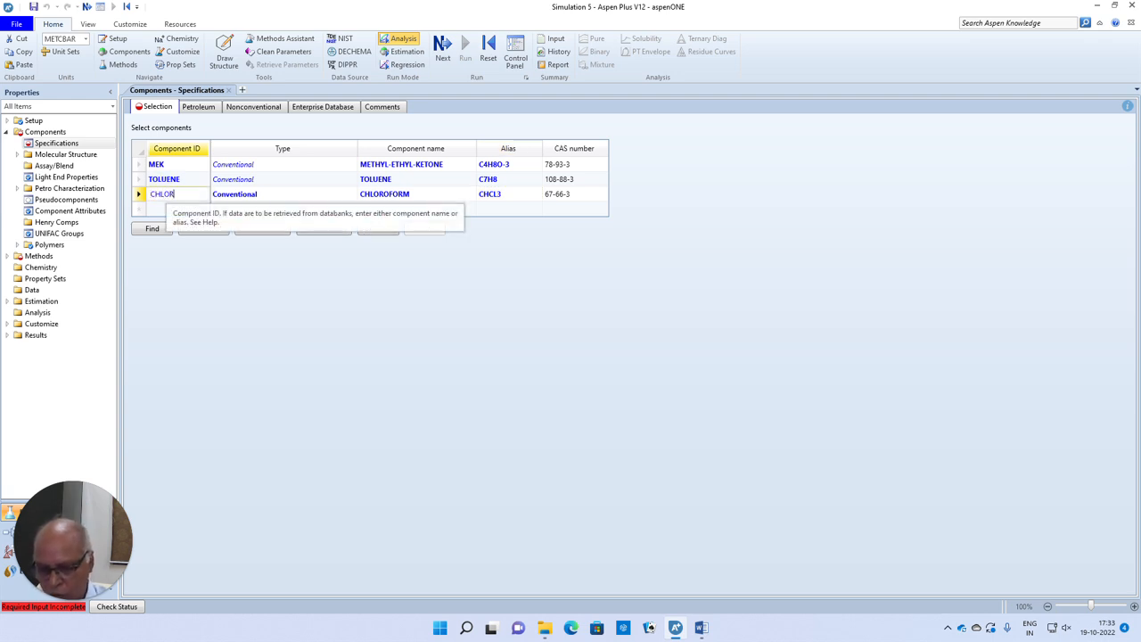
pyautogui.press('Return')
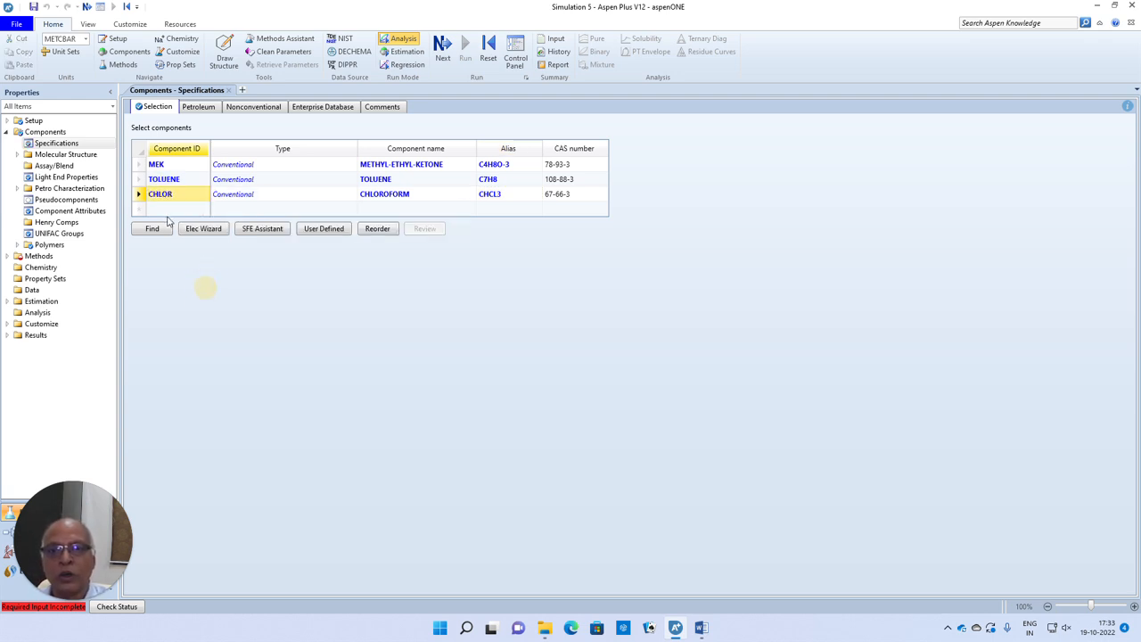
# - Add tetrahydrofuran to the component list with the component ID THF
pyautogui.click(166, 211)
pyautogui.write('THF')
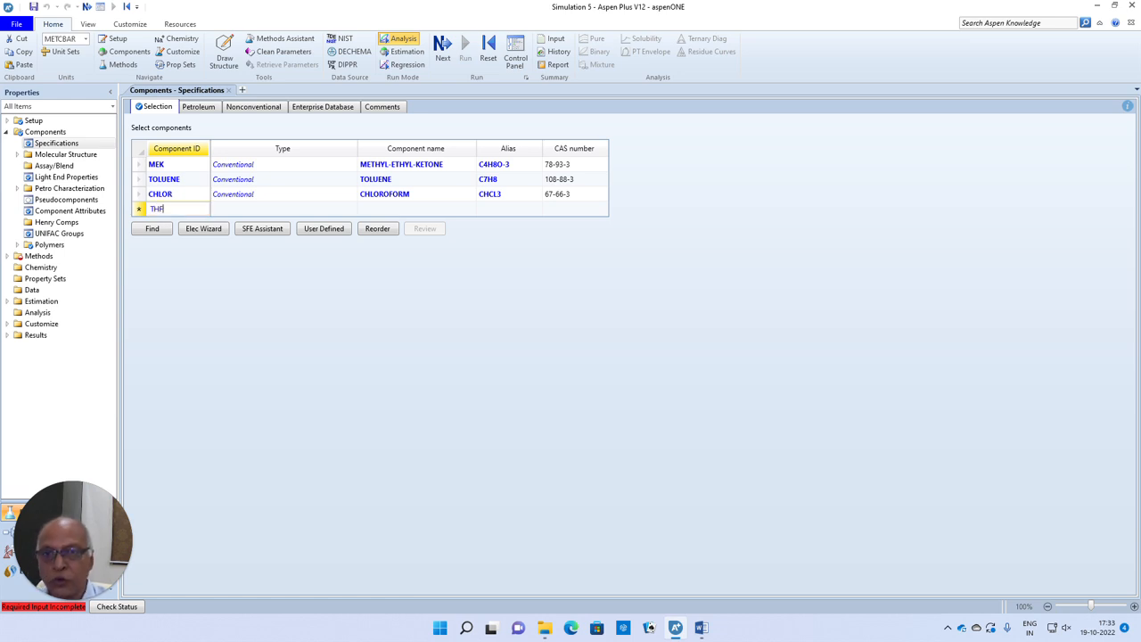
pyautogui.press('Return')
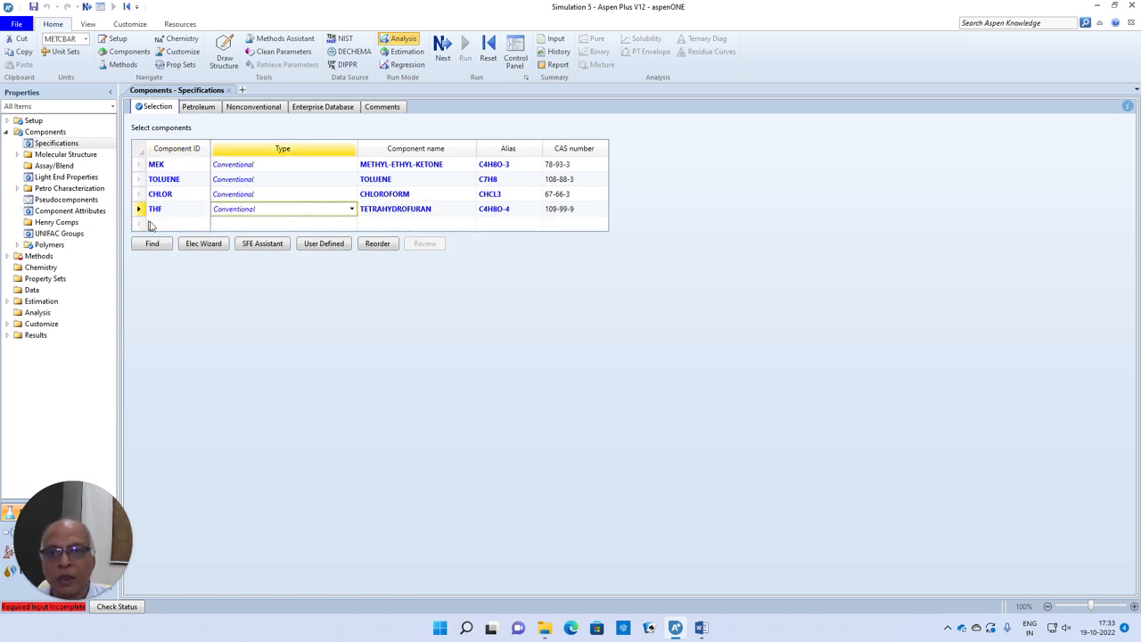
# - Add dioxane by its component name 1,4-DIOXANE and give it the component ID 1,4,DIOX
pyautogui.click(421, 223)
pyautogui.write('1,')
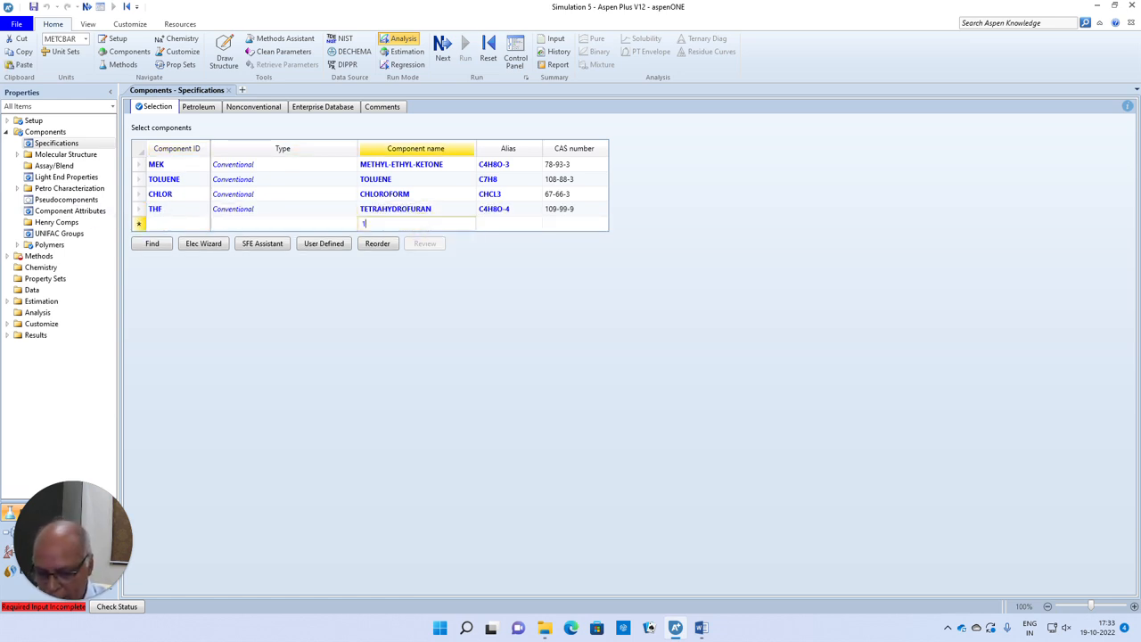
pyautogui.write('4-DIOXANE')
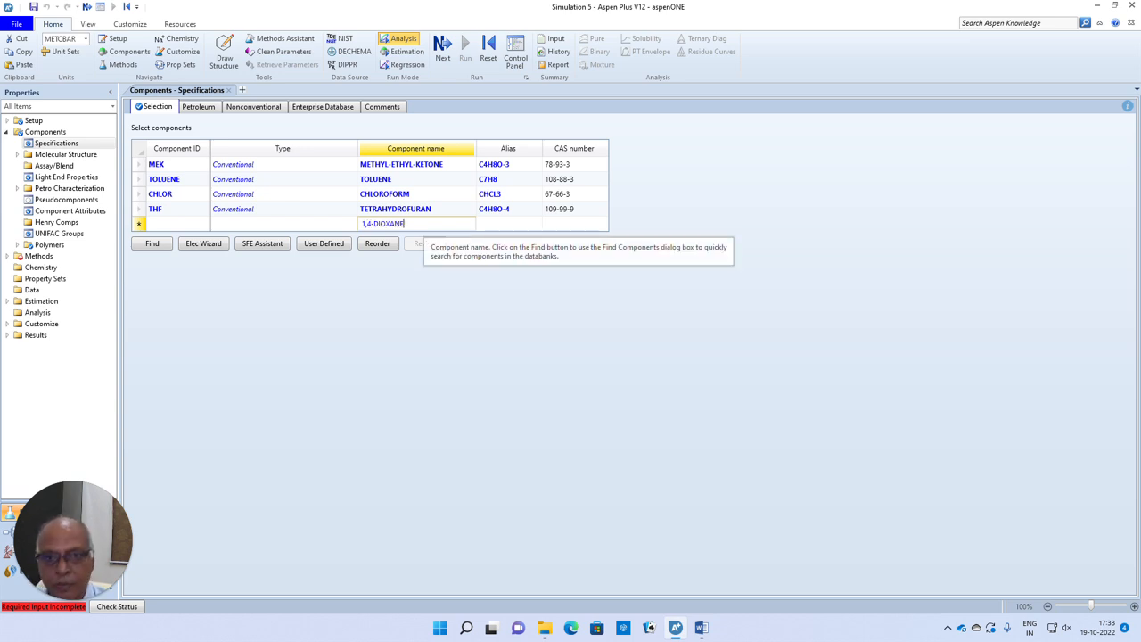
pyautogui.press('Return')
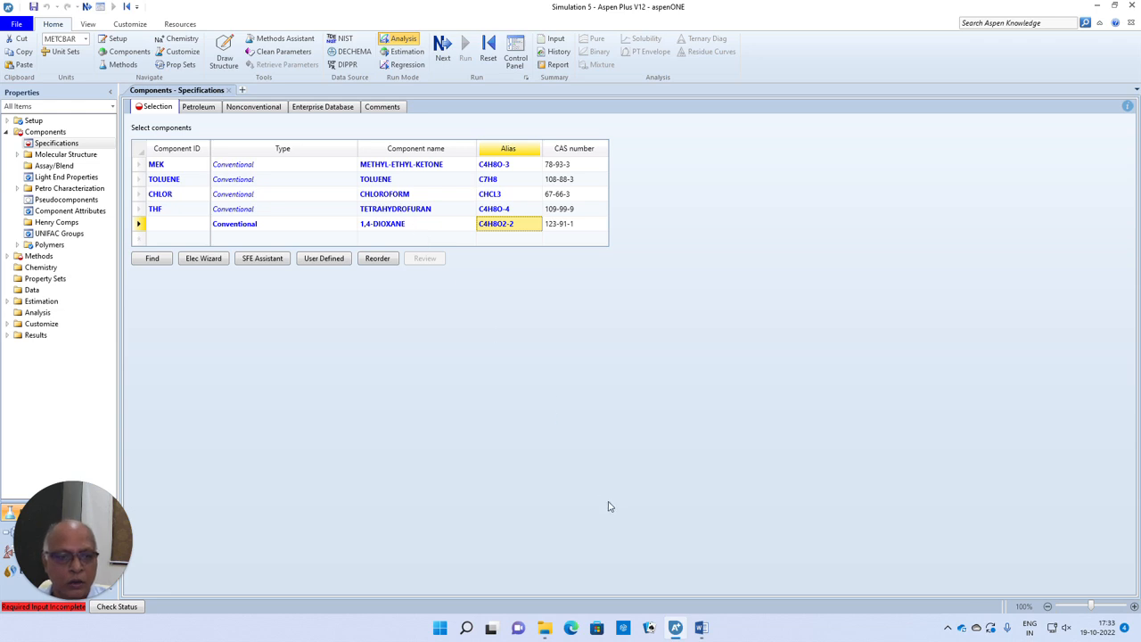
pyautogui.click(153, 224)
pyautogui.write('1')
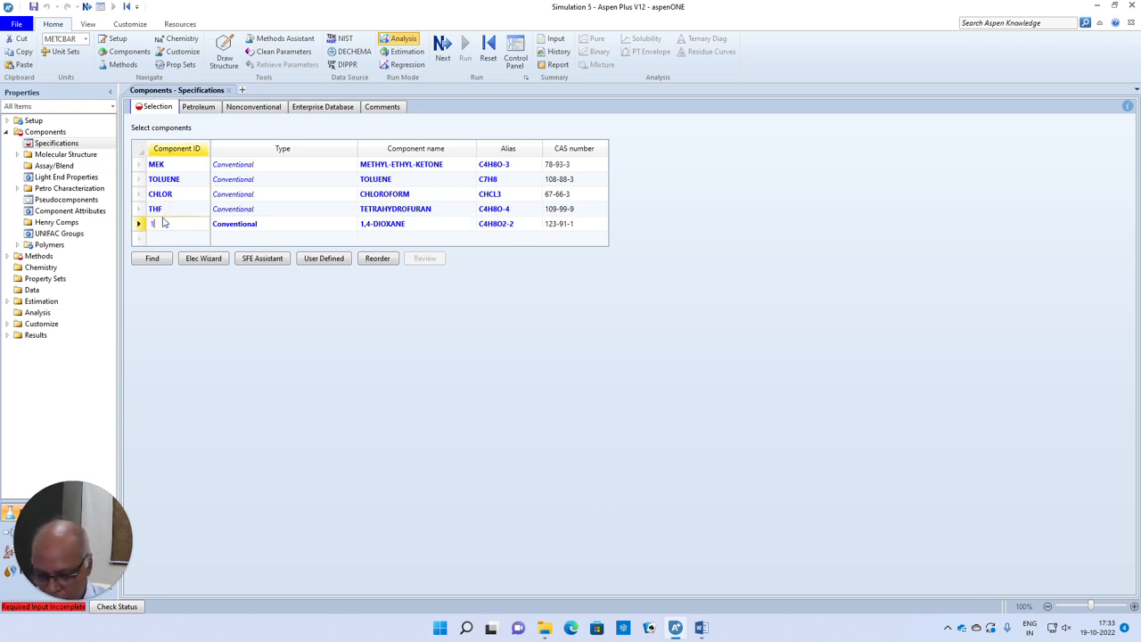
pyautogui.write(',4')
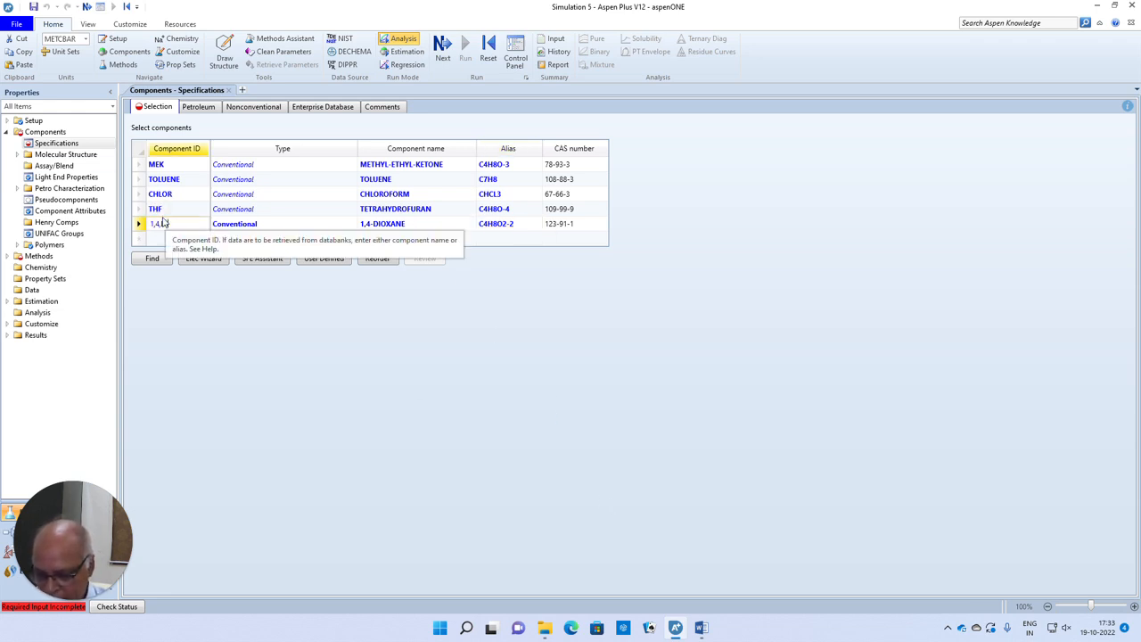
pyautogui.write('-DIOX')
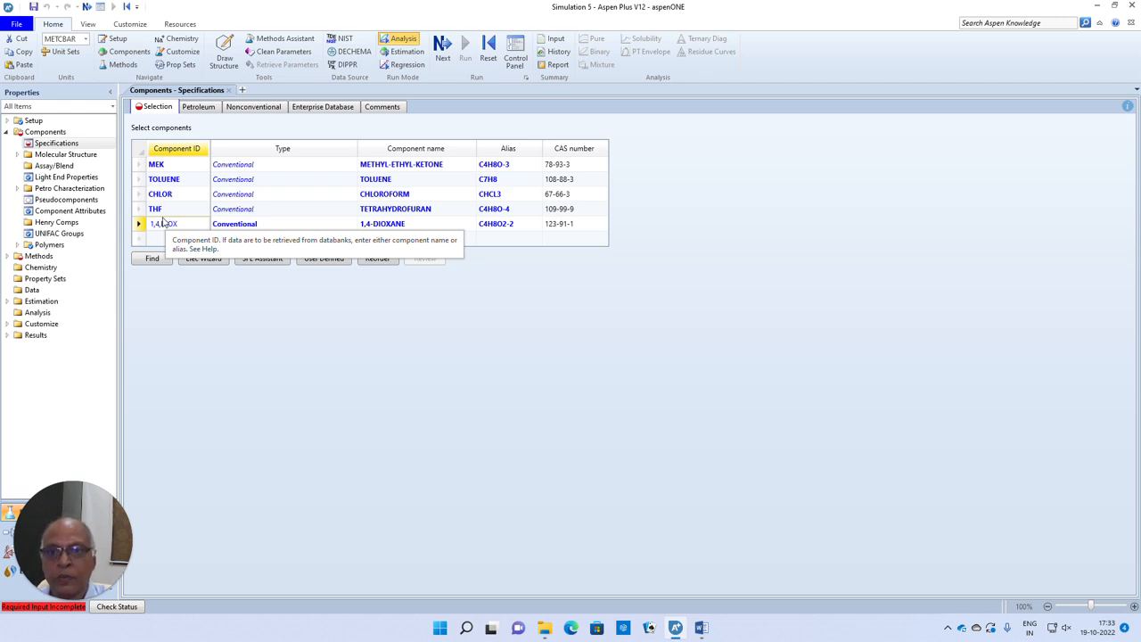
pyautogui.press('Return')
# - Add ethanol to the component list with the component ID ETHANOL
pyautogui.click(161, 238)
pyautogui.write('E')
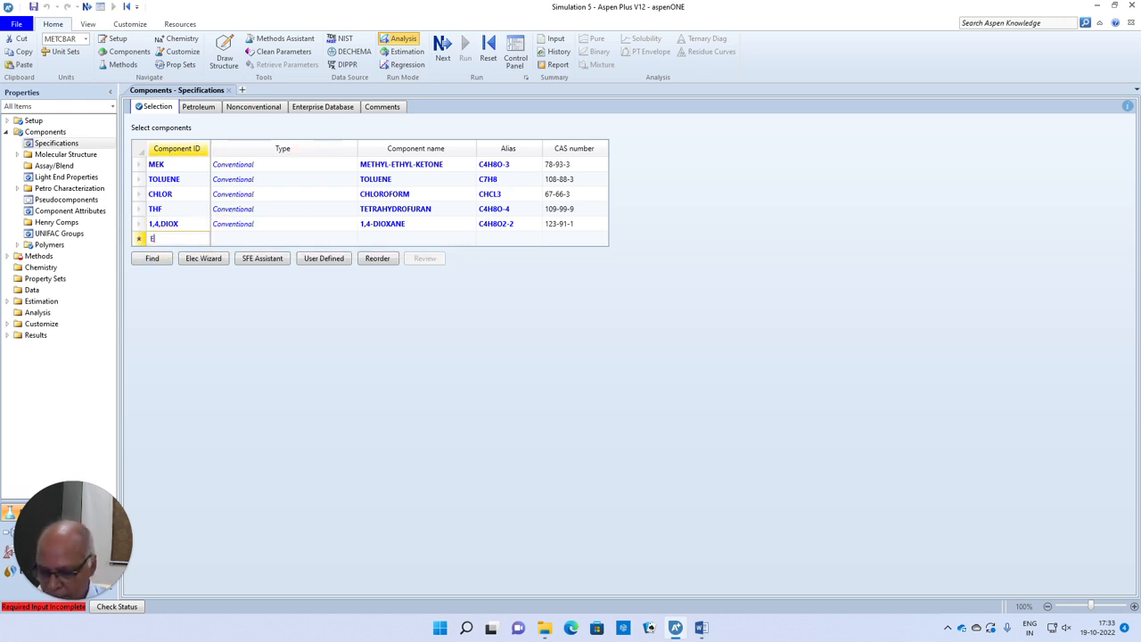
pyautogui.write('THANOL')
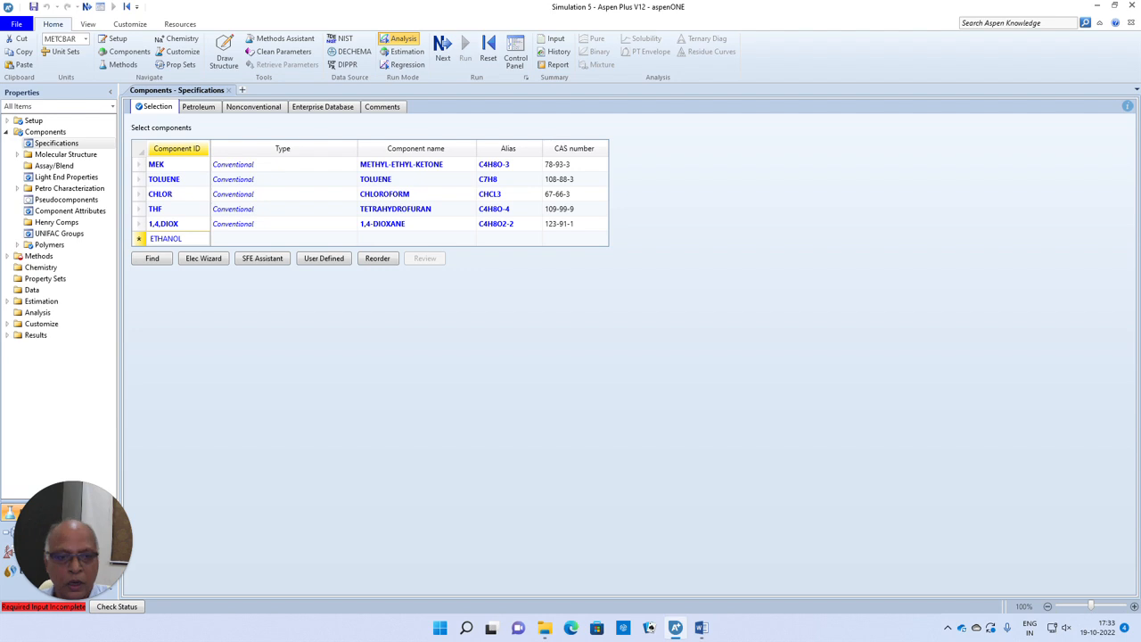
pyautogui.press('Return')
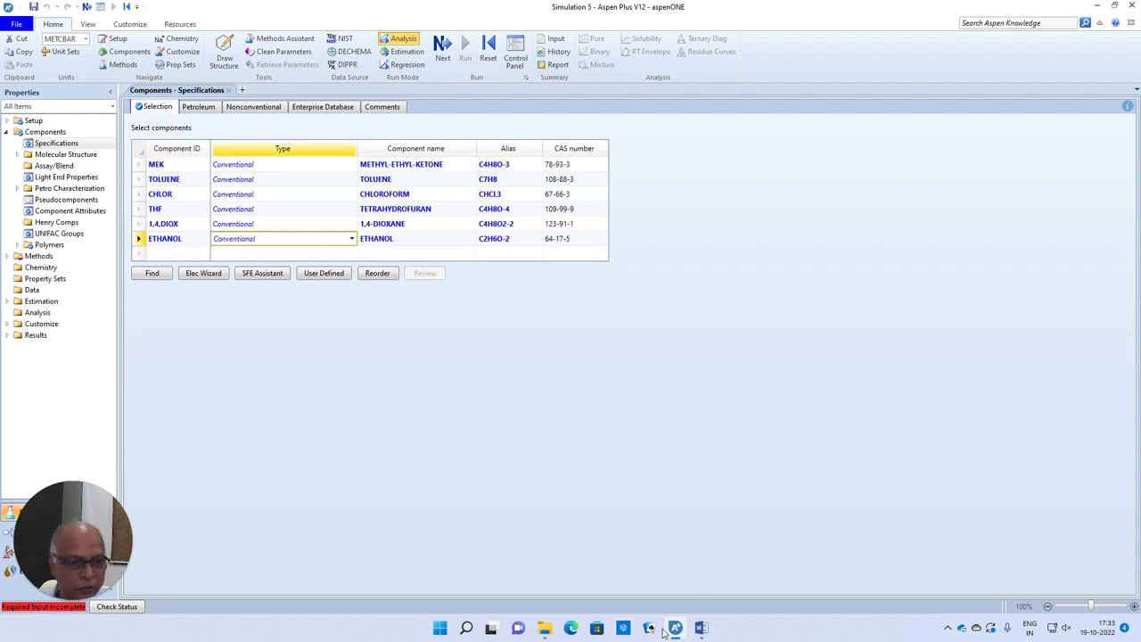
# - Check the list of binary systems in the Word document against the entered components and return to Aspen Plus
pyautogui.click(701, 627)
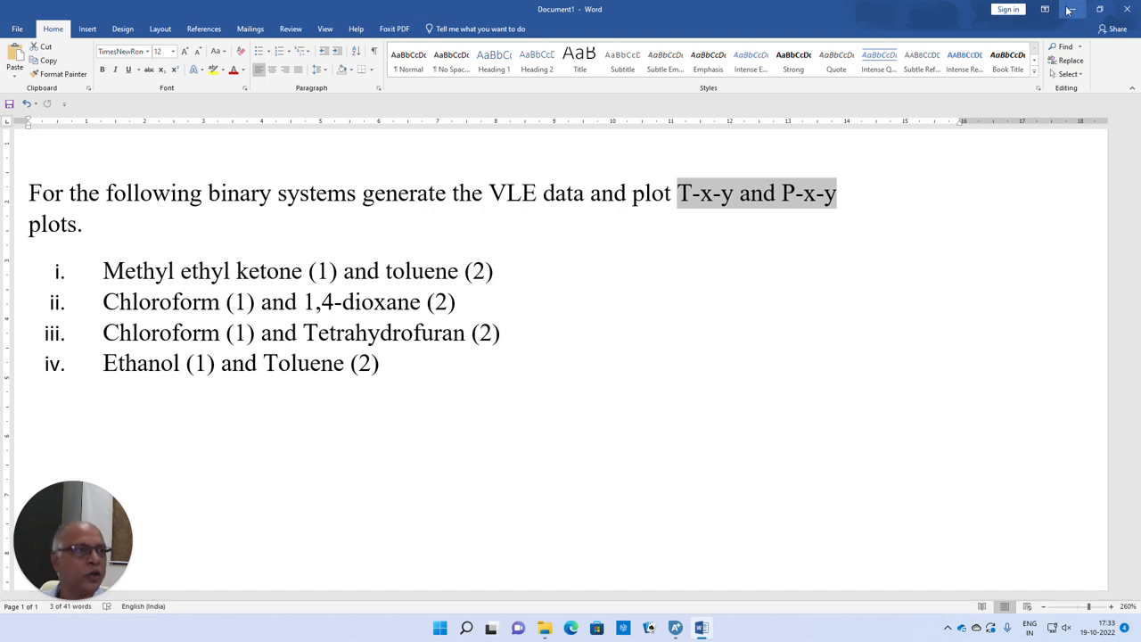
pyautogui.click(674, 628)
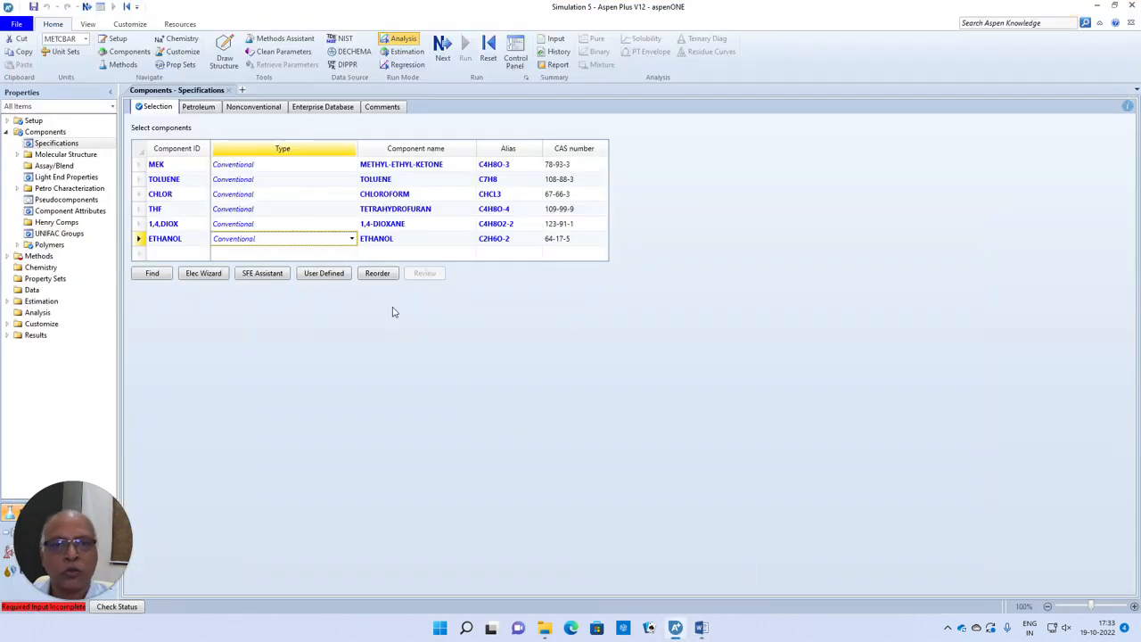
pyautogui.click(438, 336)
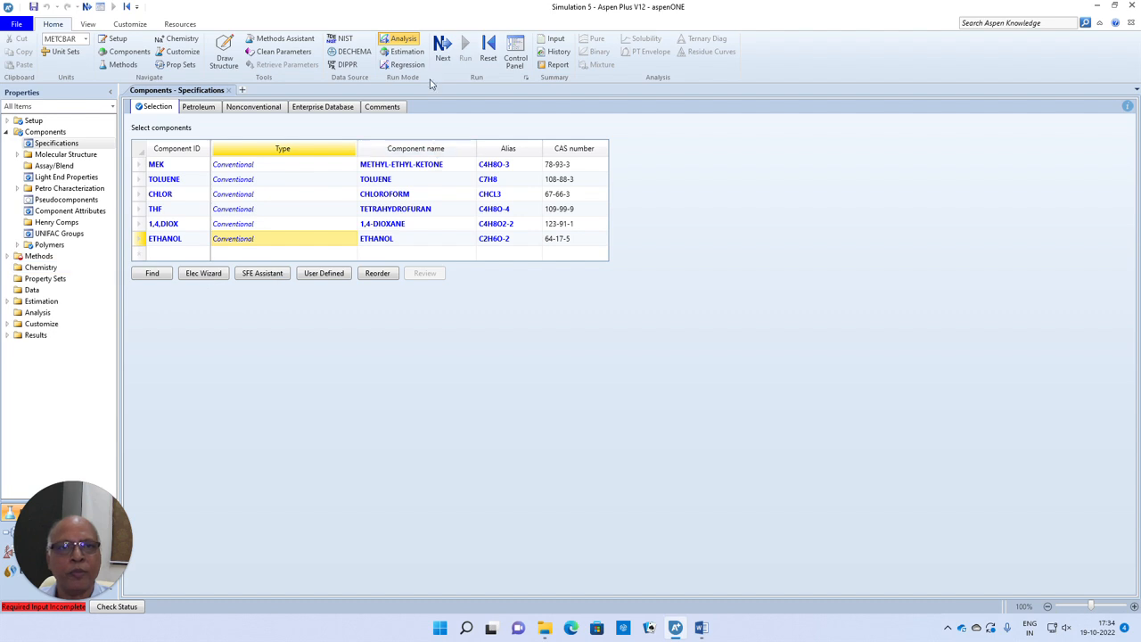
# - Proceed to the property method specifications and choose CHAO-SEA as the global method
pyautogui.click(442, 49)
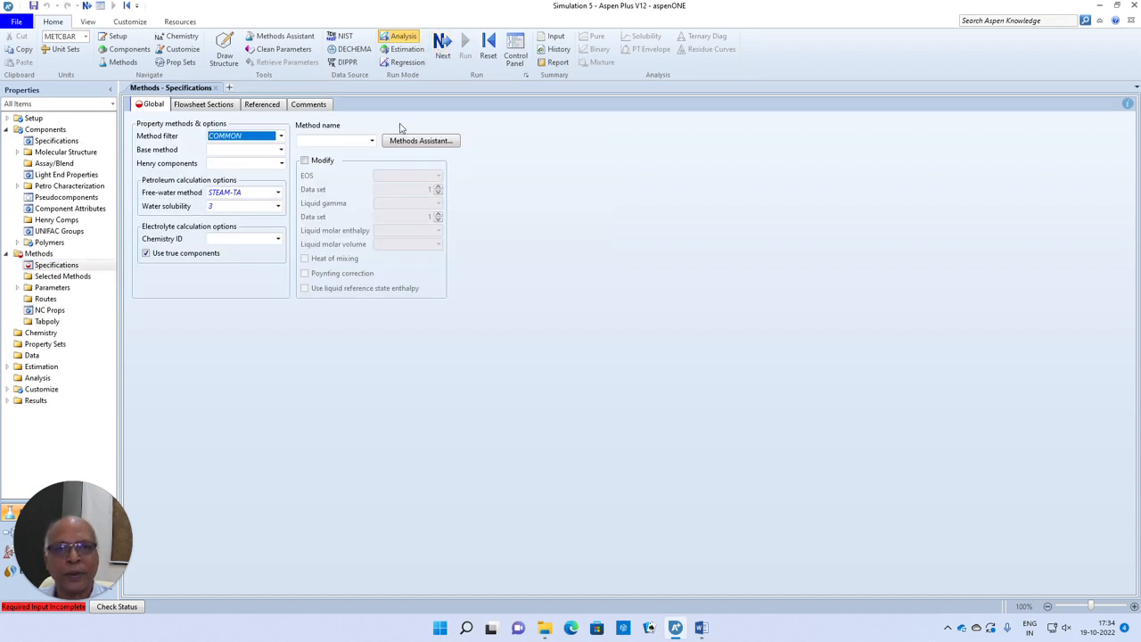
pyautogui.click(371, 139)
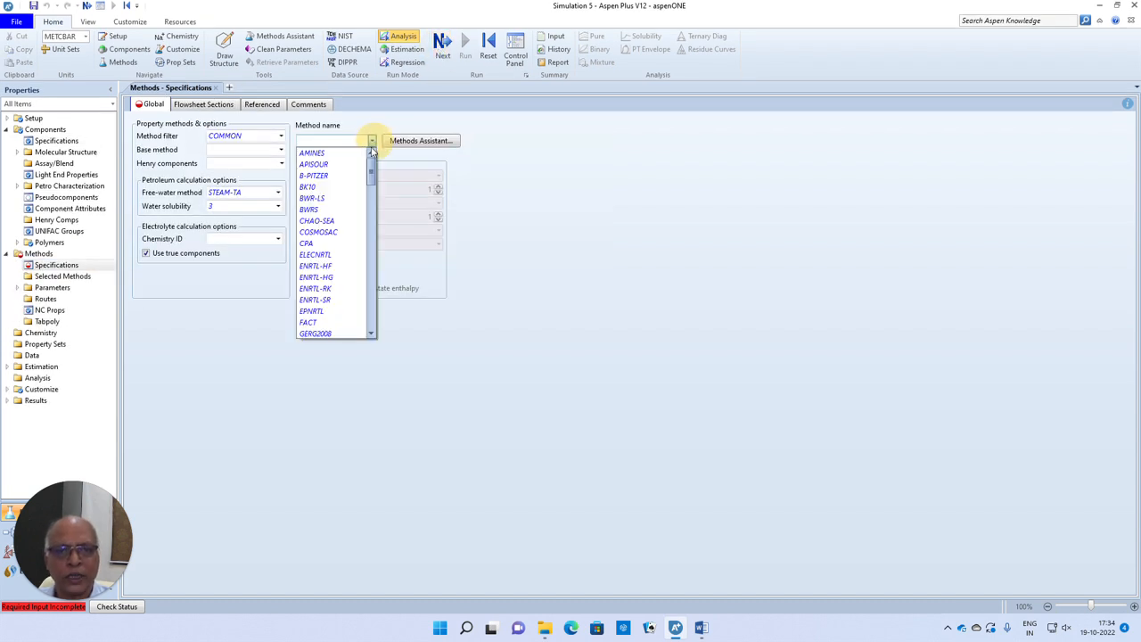
pyautogui.click(330, 222)
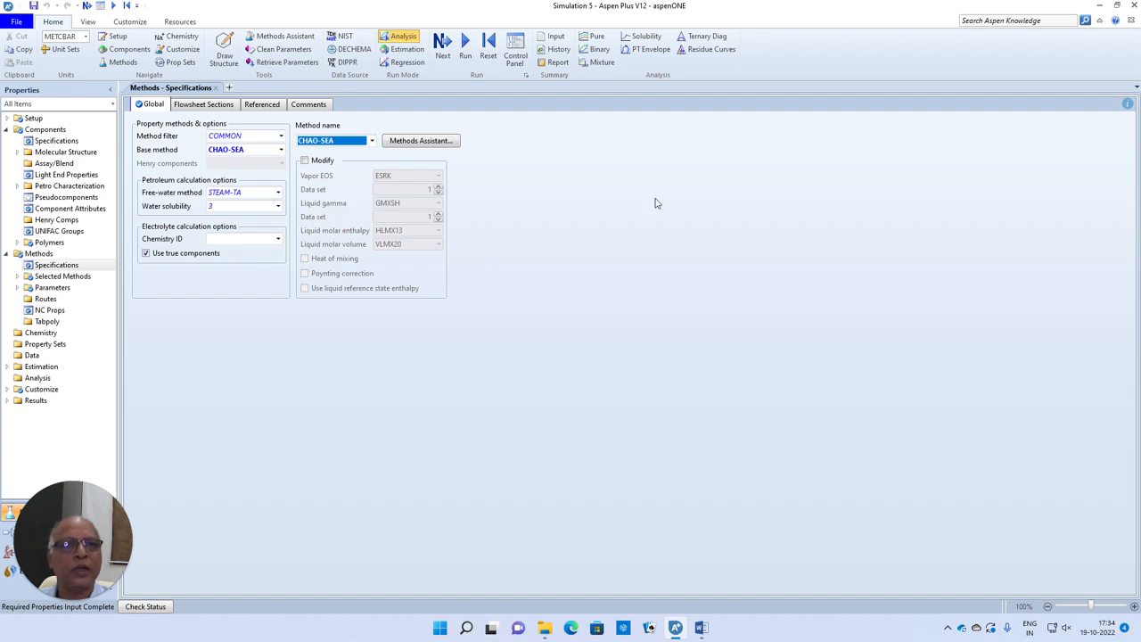
# - Create a binary analysis for MEK and TOLUENE, set its analysis type to Pxy and run it
pyautogui.click(598, 50)
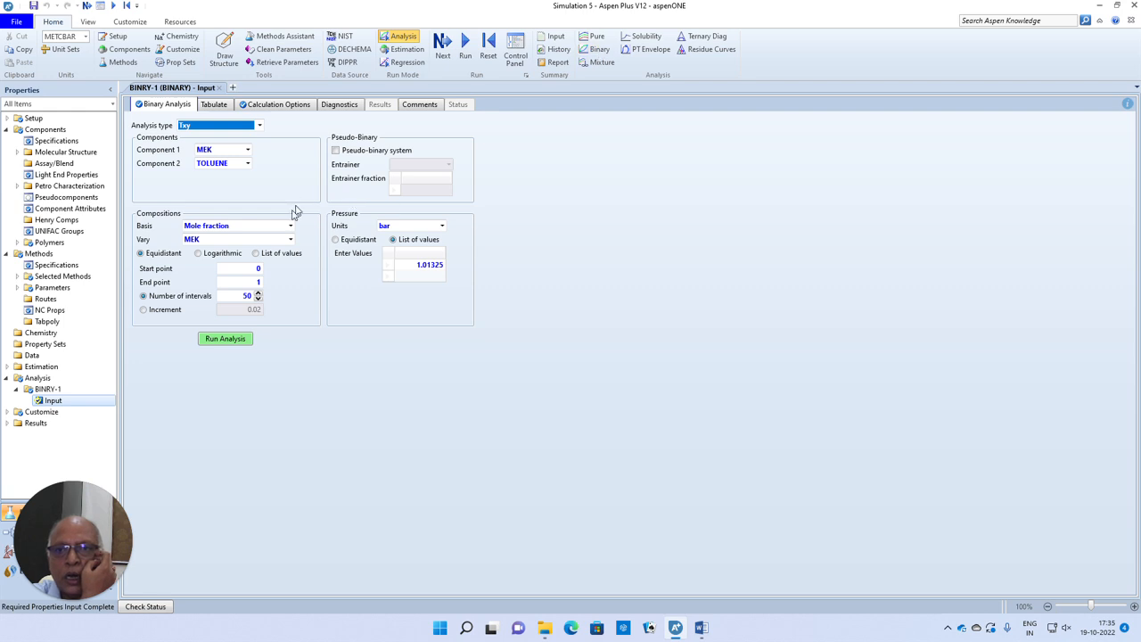
pyautogui.click(259, 126)
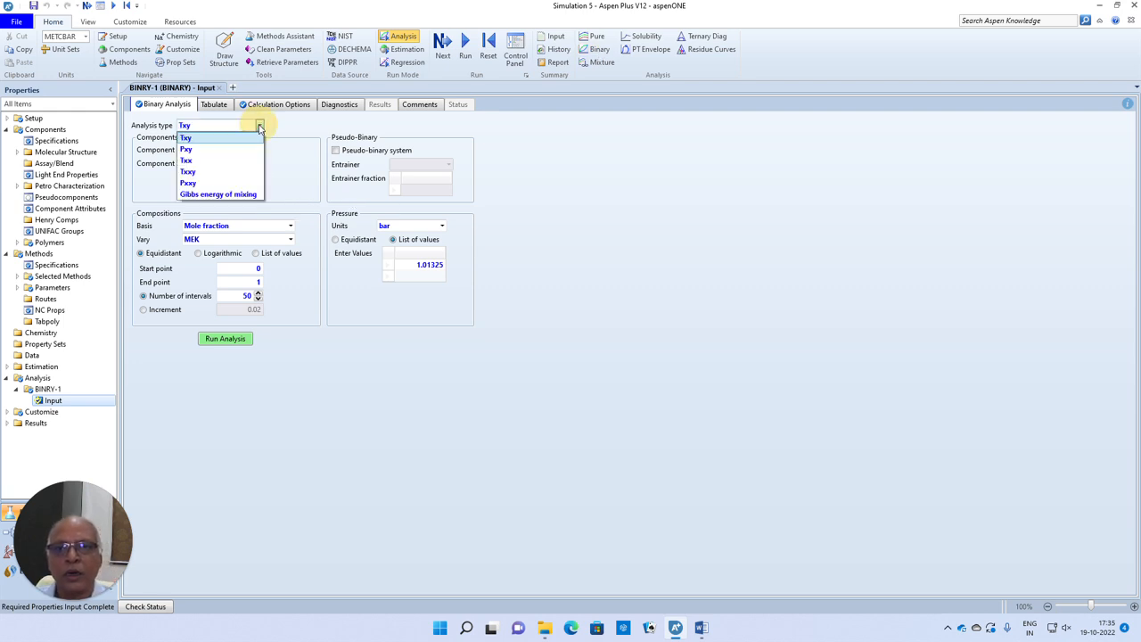
pyautogui.click(189, 150)
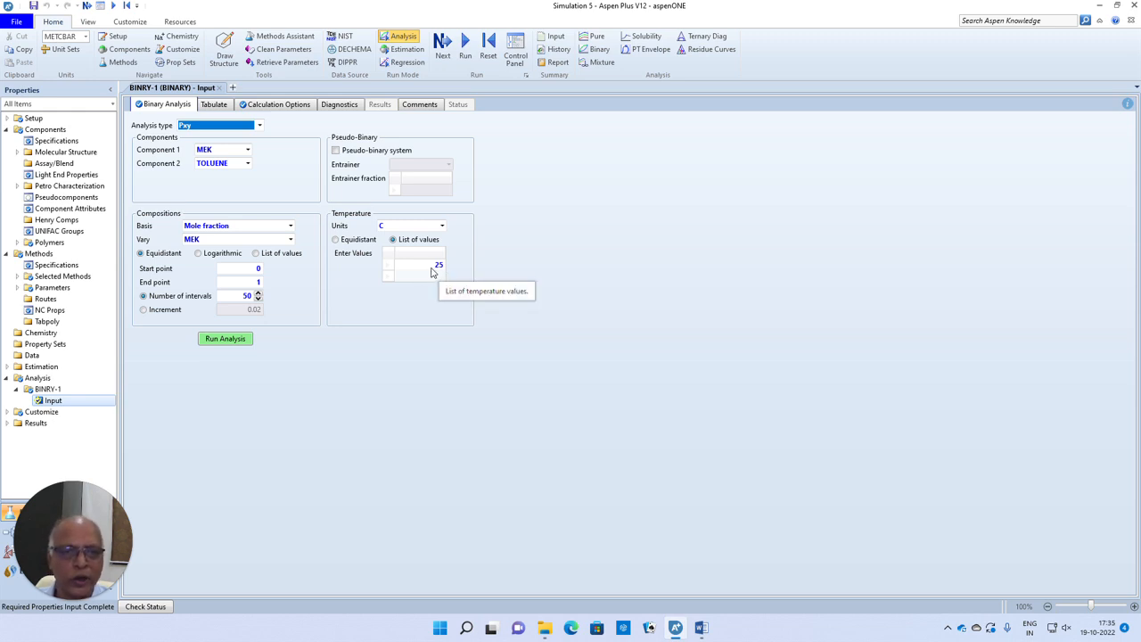
pyautogui.click(235, 344)
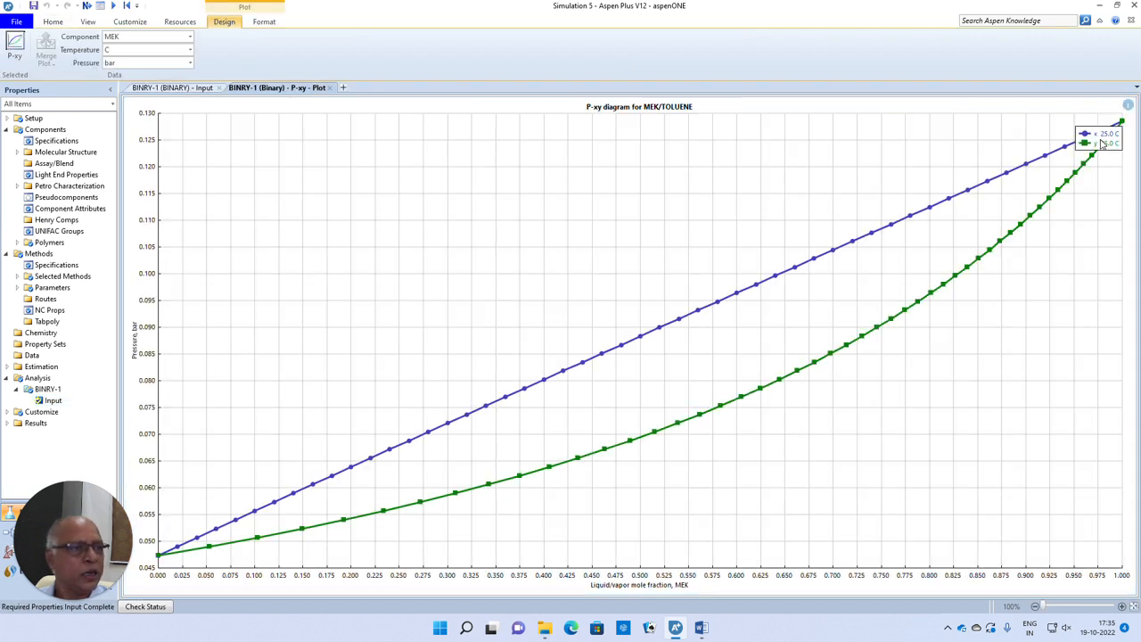
# - Move the P-xy plot's legend clear of the curves and examine both curve ends and the liquid curve at MEK mole fraction 0.5
pyautogui.moveTo(1103, 145); pyautogui.dragTo(609, 230)
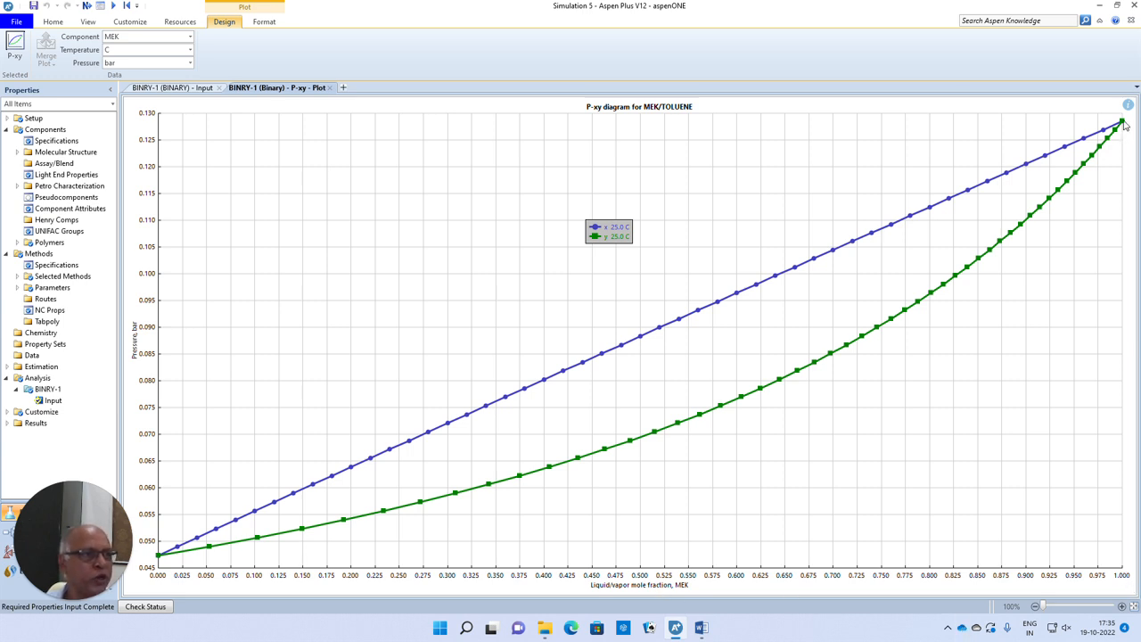
pyautogui.moveTo(1122, 125)
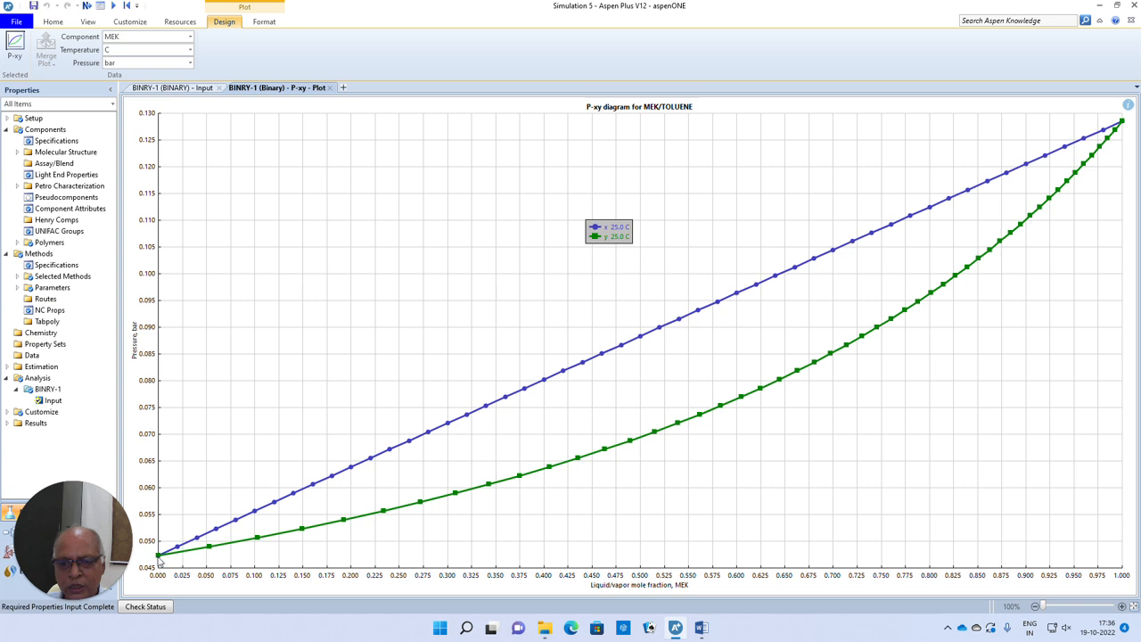
pyautogui.moveTo(158, 556)
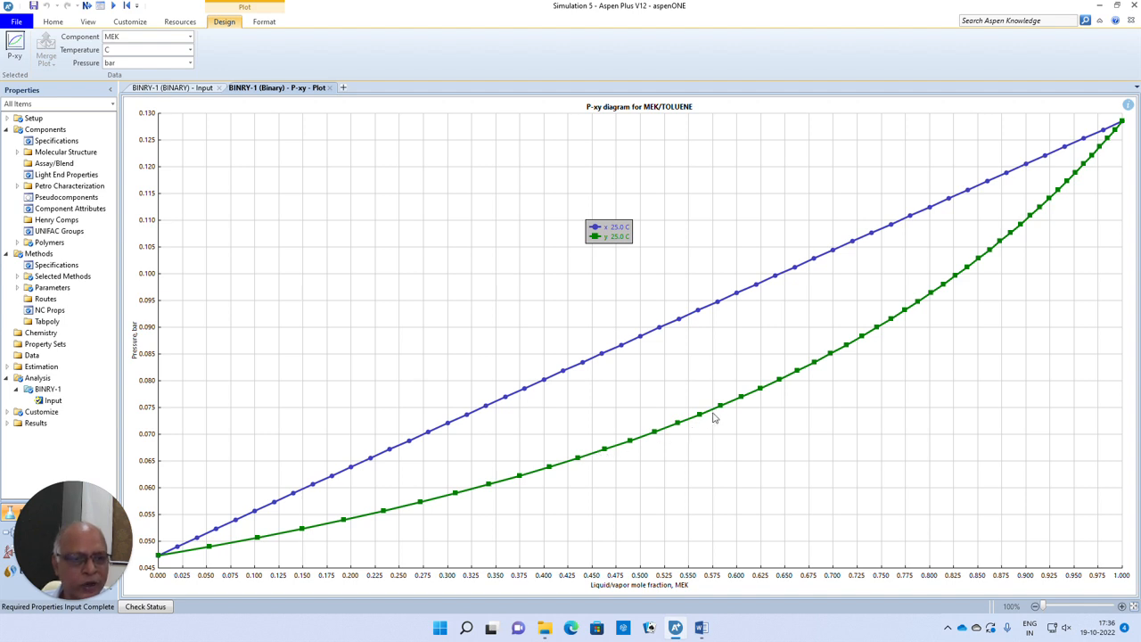
pyautogui.moveTo(613, 351)
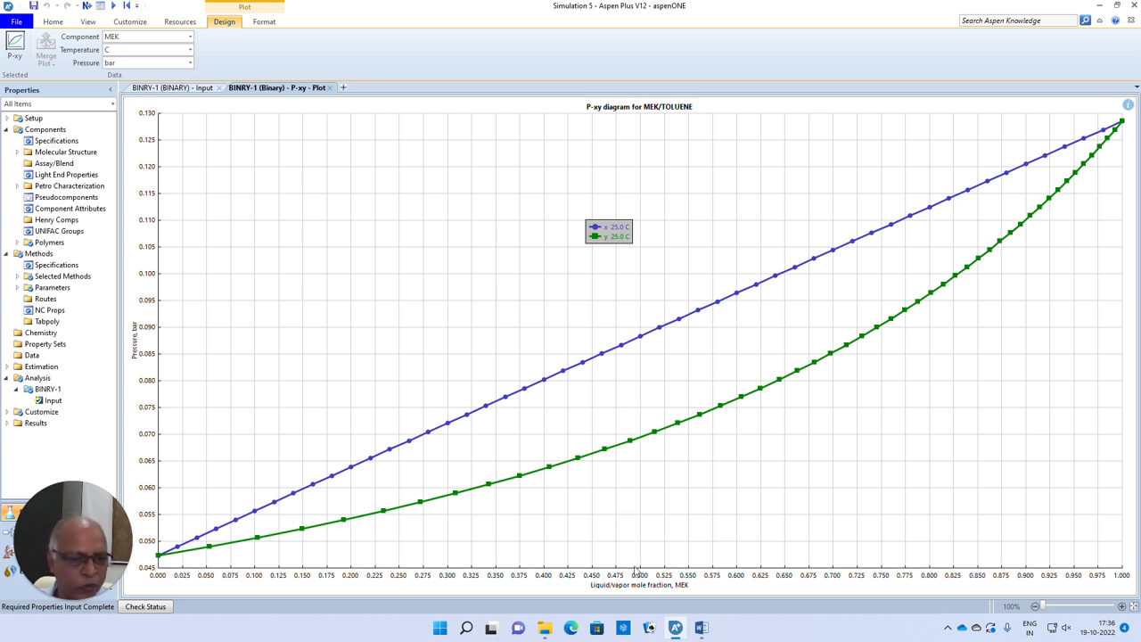
pyautogui.click(643, 385)
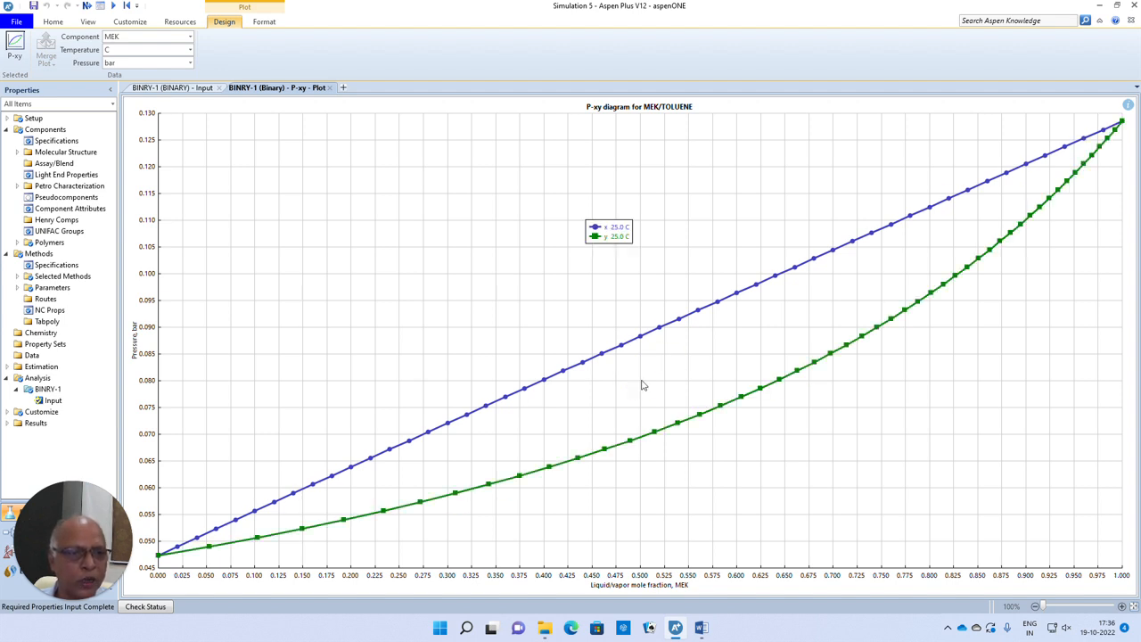
pyautogui.click(640, 364)
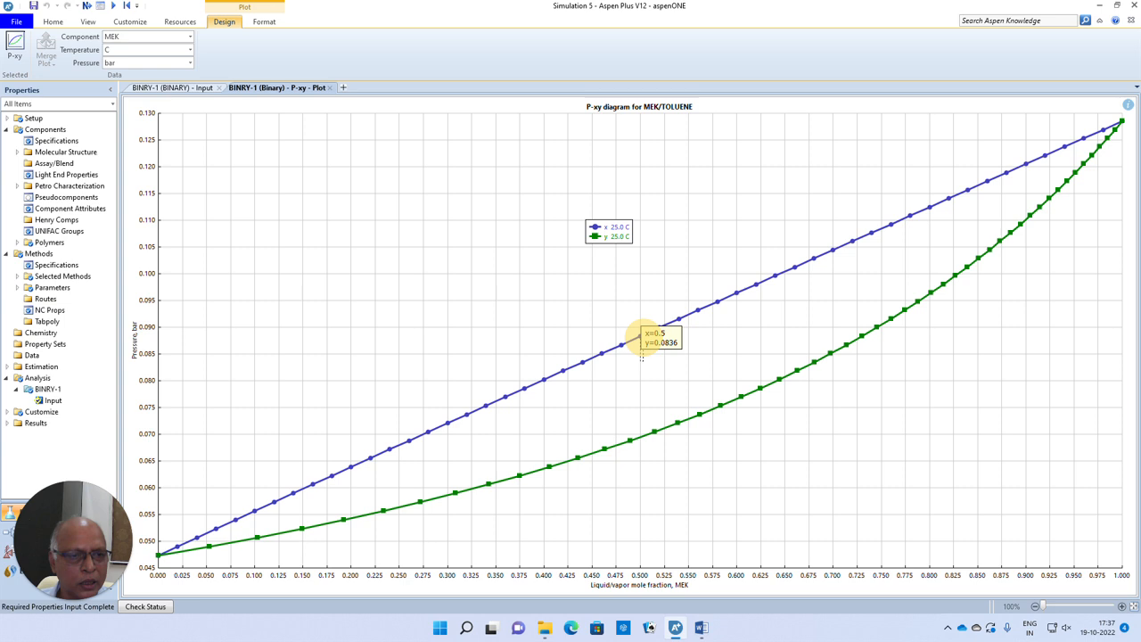
pyautogui.moveTo(640, 337)
pyautogui.mouseDown()
pyautogui.moveTo(639, 433)
pyautogui.moveTo(639, 355)
pyautogui.mouseUp()
pyautogui.click(639, 355)
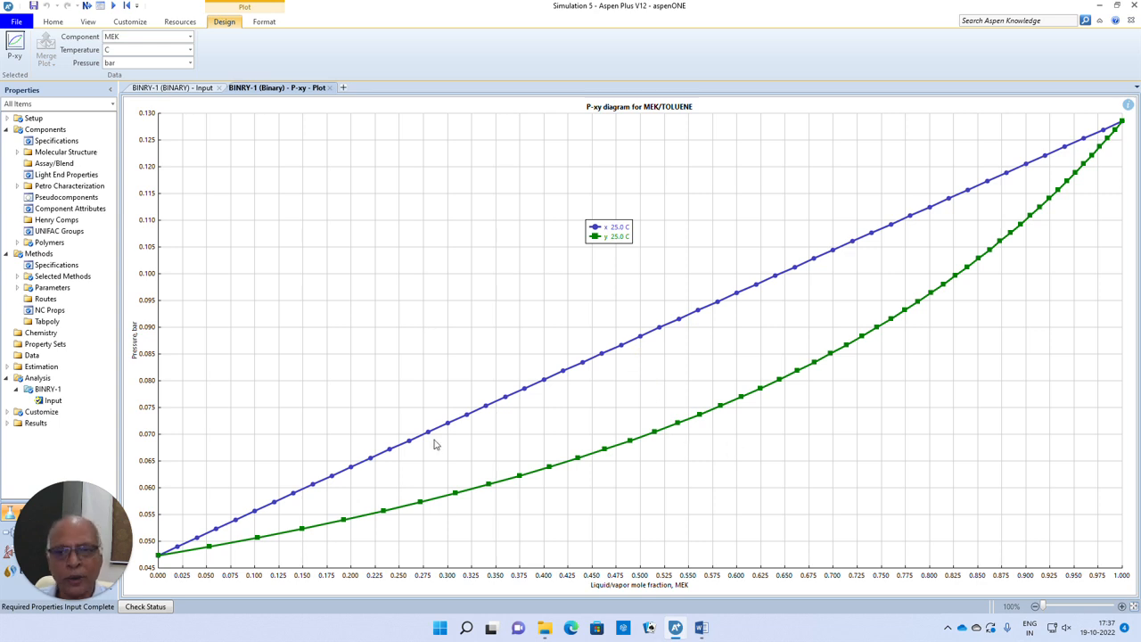
# - Close the P-xy plot, rerun the same Pxy analysis and close the regenerated plot
pyautogui.click(329, 88)
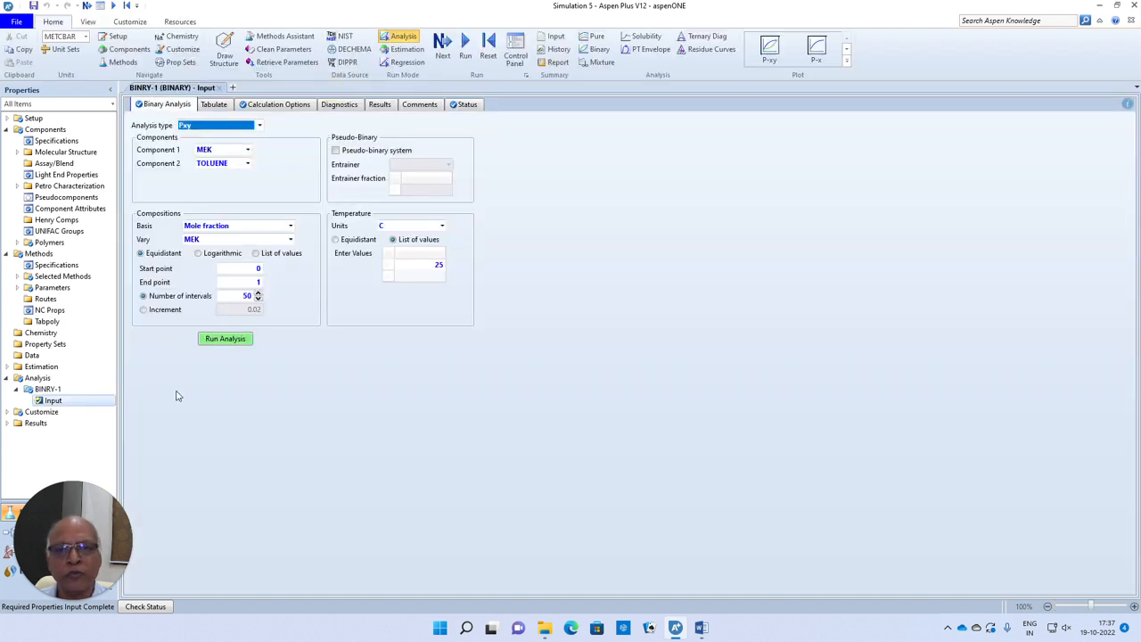
pyautogui.click(211, 339)
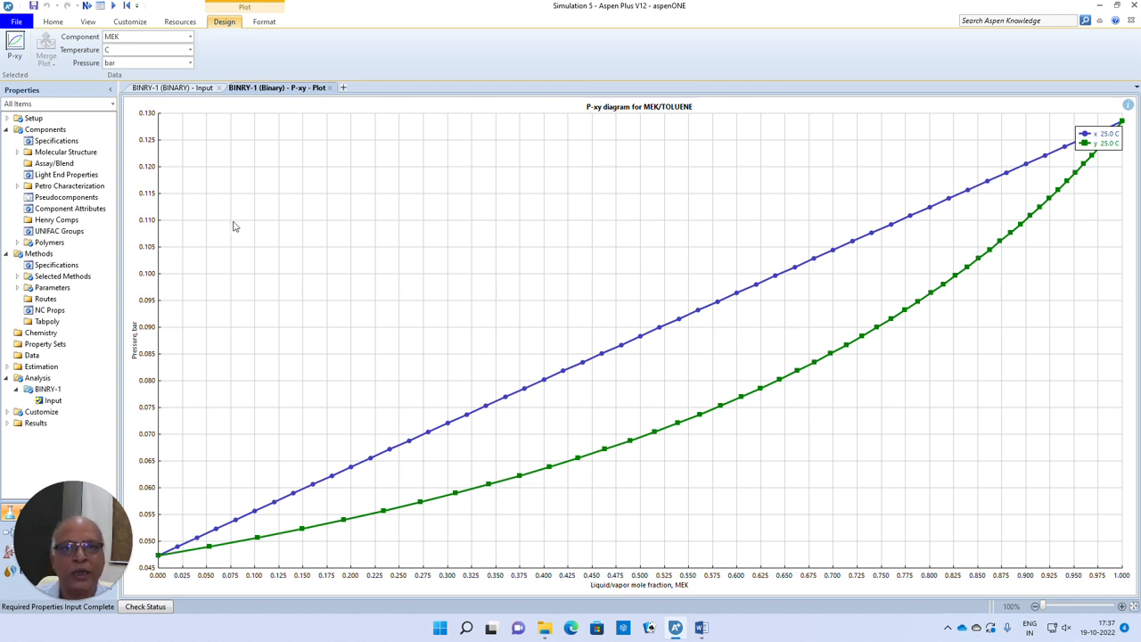
pyautogui.click(330, 87)
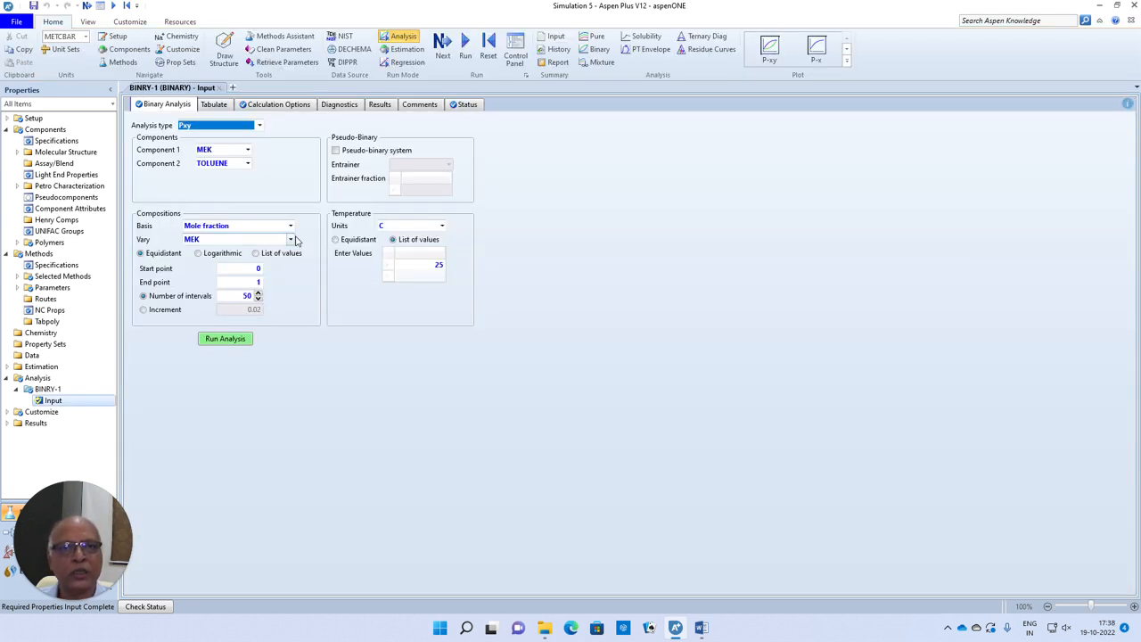
# - Review the Pxy results table, examining the liquid activity coefficient (GAMMA) columns for MEK and TOLUENE
pyautogui.click(381, 105)
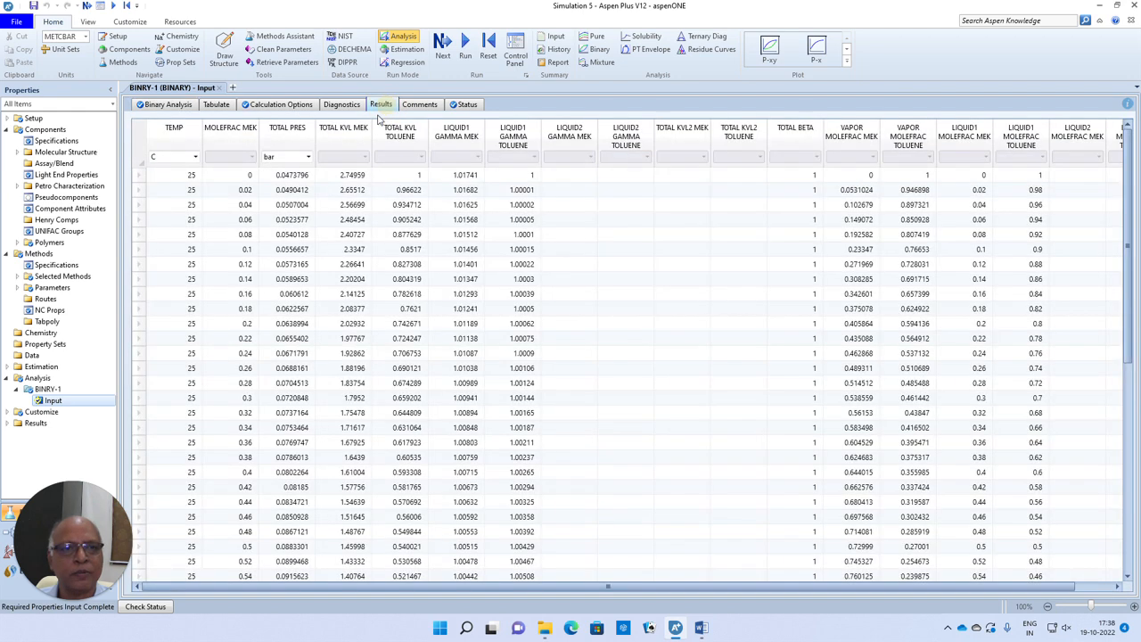
pyautogui.click(459, 134)
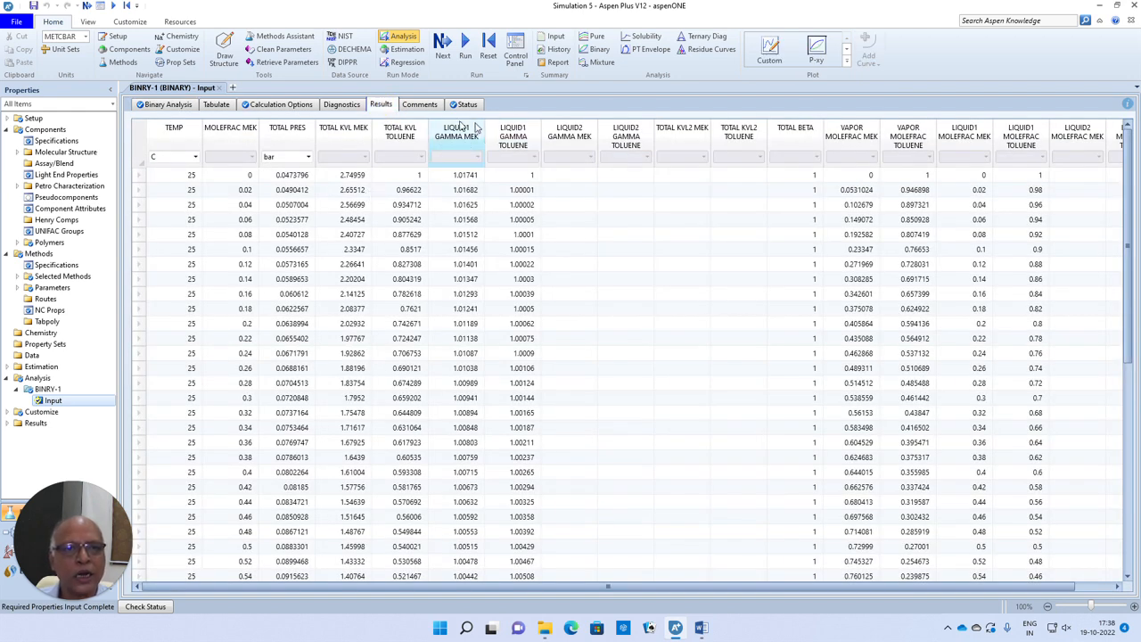
pyautogui.click(513, 141)
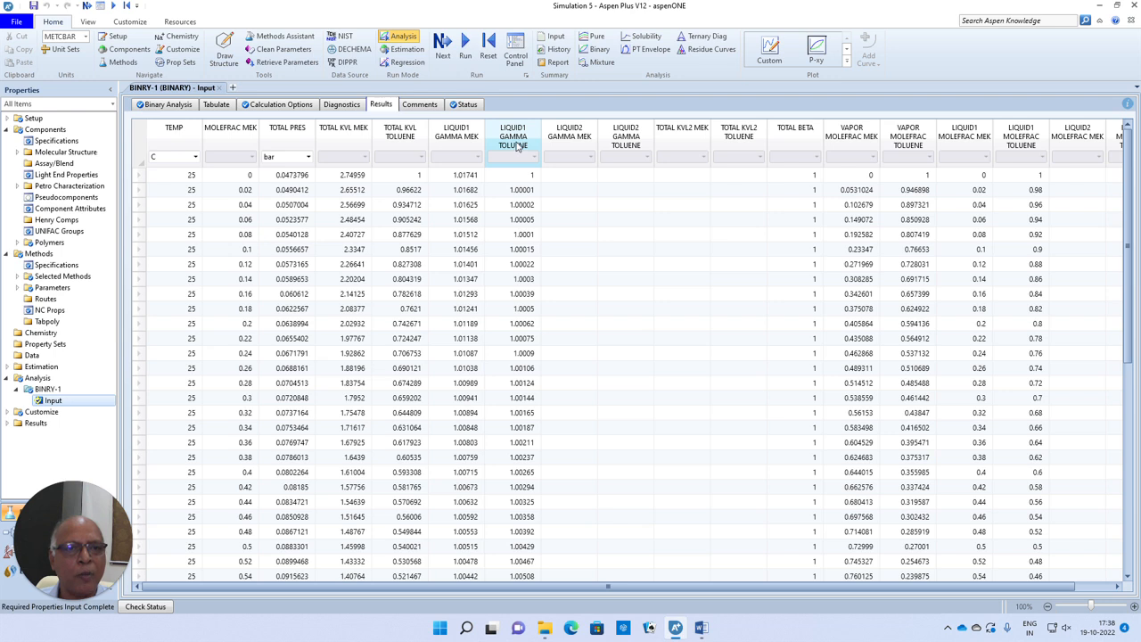
pyautogui.click(465, 144)
pyautogui.click(515, 144)
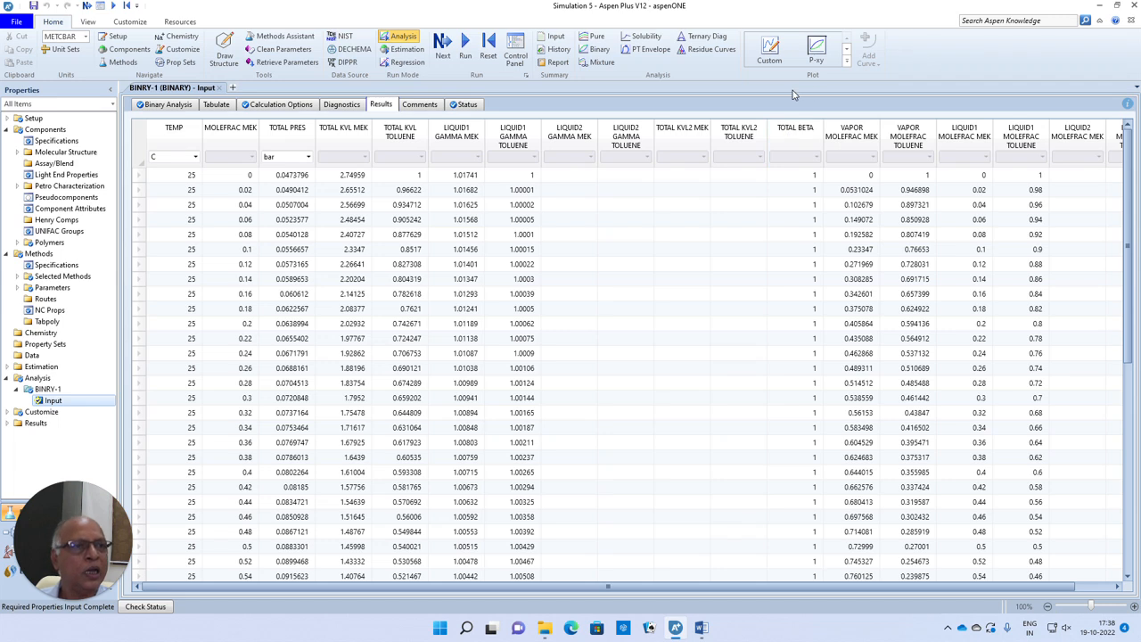
# - Generate the y-x diagram for MEK/TOLUENE from the analysis results and close it after viewing
pyautogui.click(846, 51)
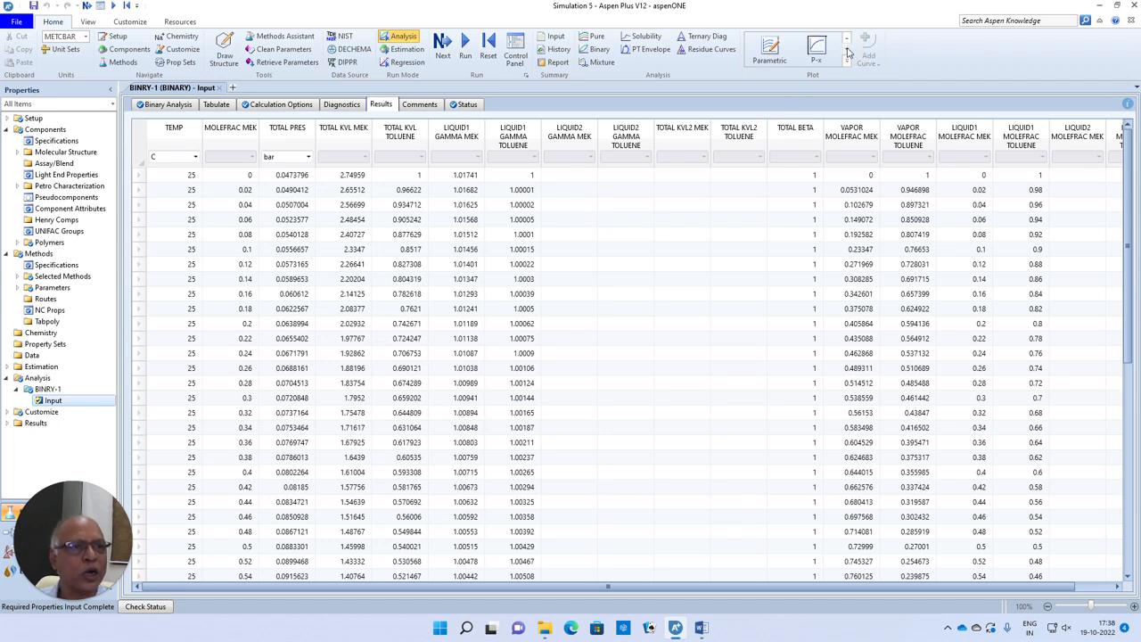
pyautogui.click(846, 52)
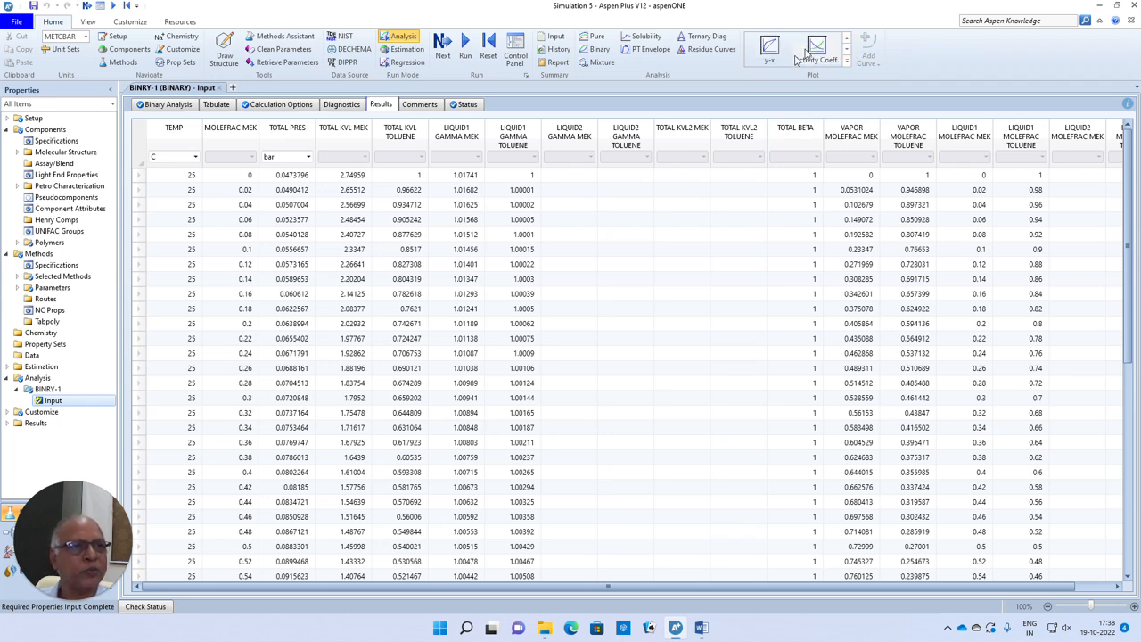
pyautogui.click(769, 47)
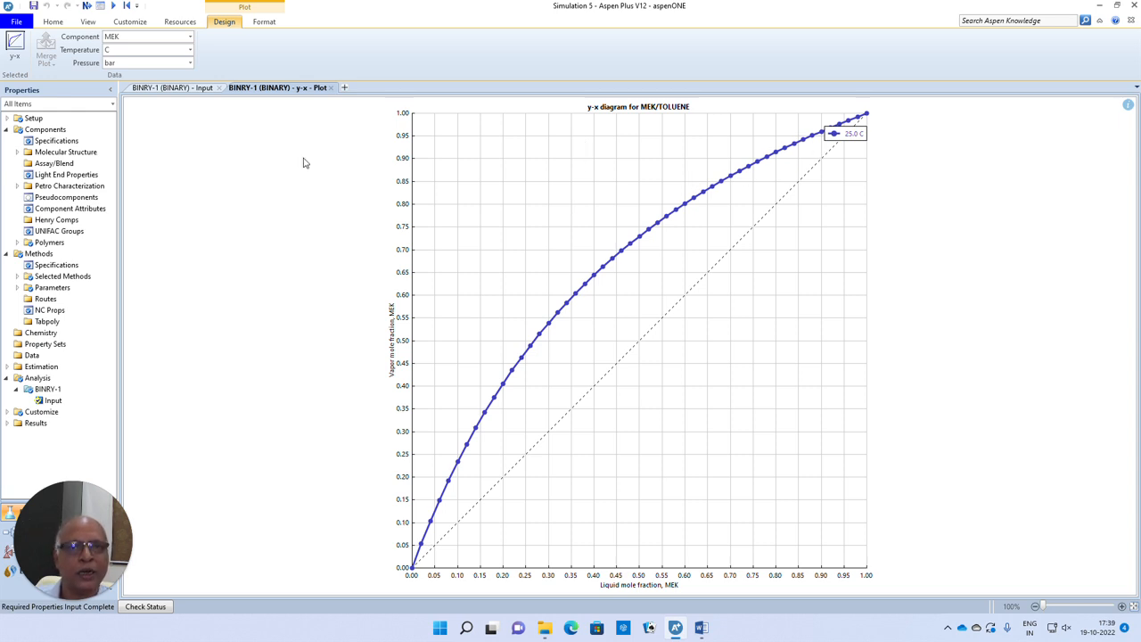
pyautogui.click(331, 87)
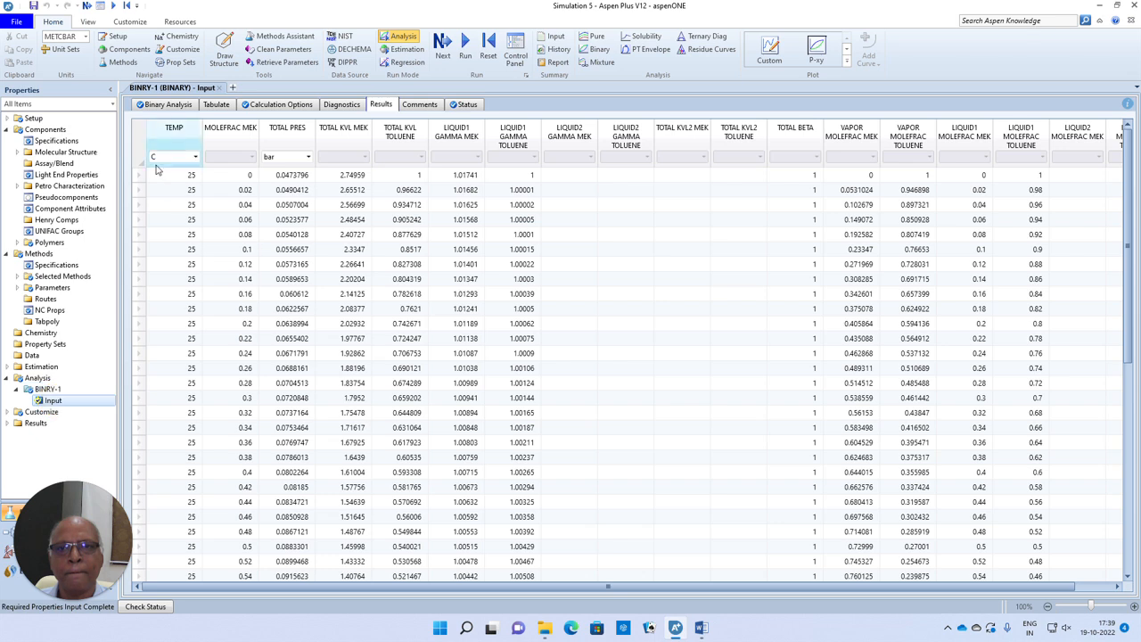
# - Add 50 °C as a second value in the analysis temperature list and run the Pxy analysis
pyautogui.click(172, 105)
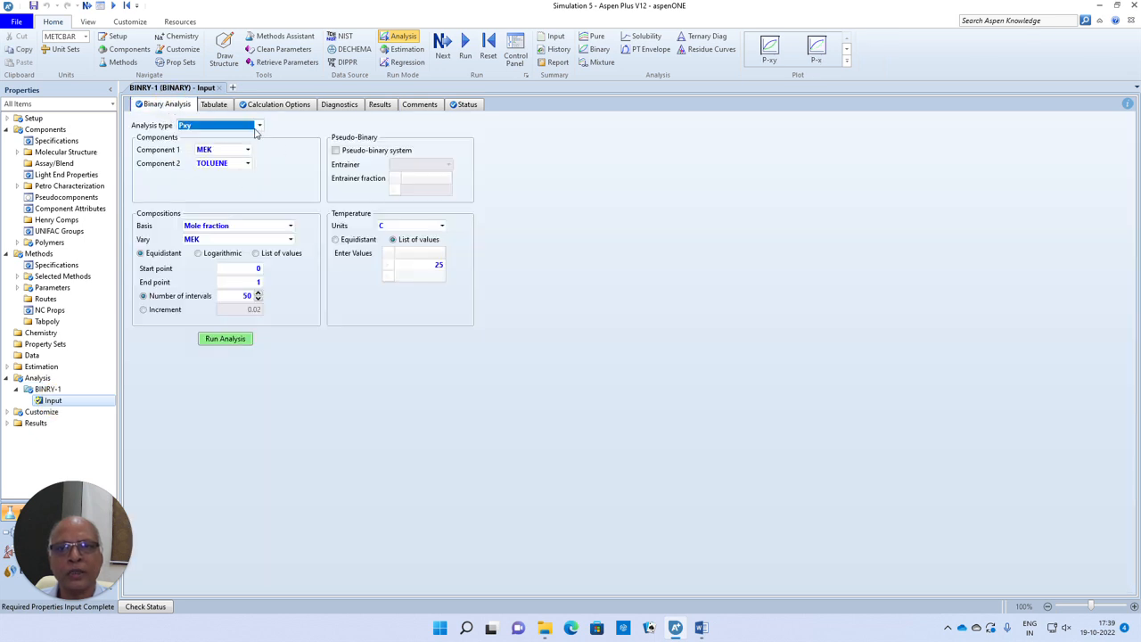
pyautogui.click(436, 281)
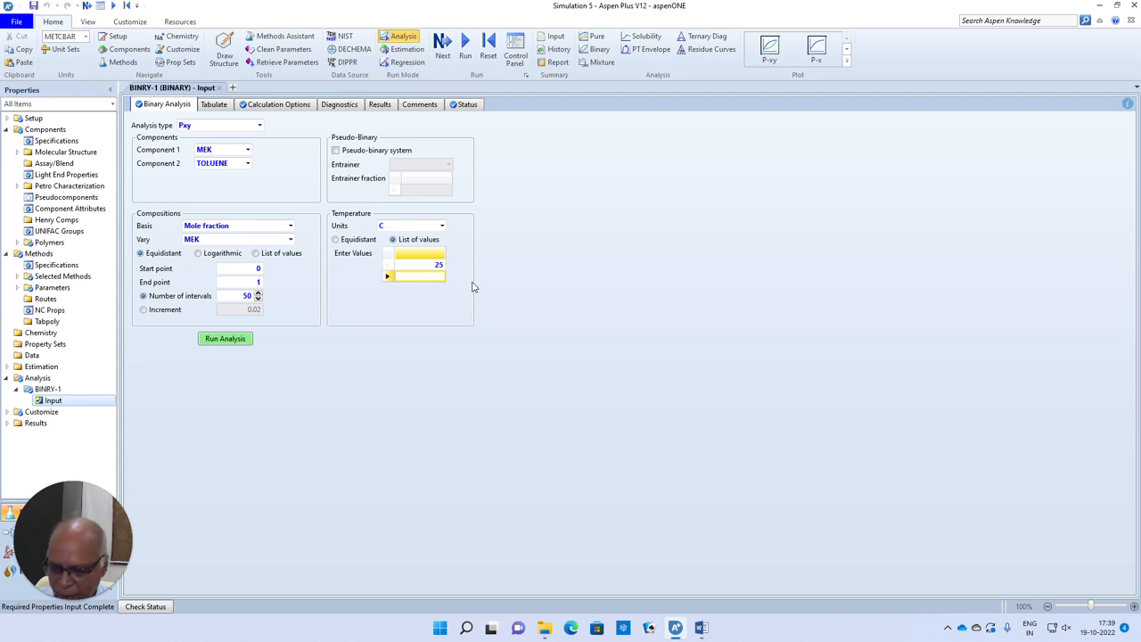
pyautogui.write('50')
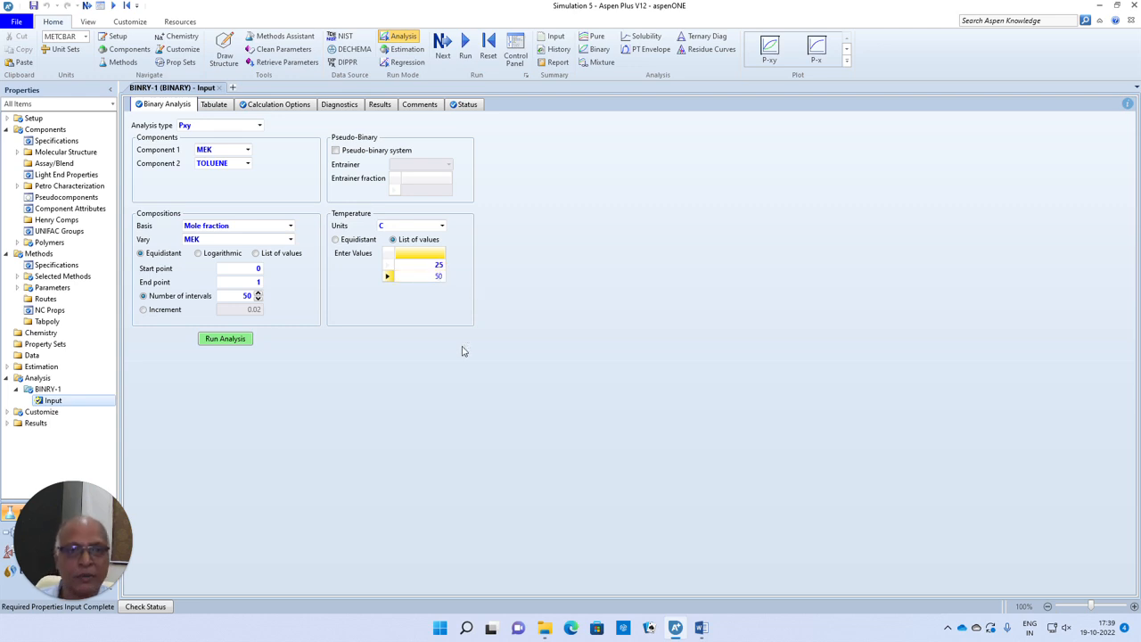
pyautogui.click(461, 356)
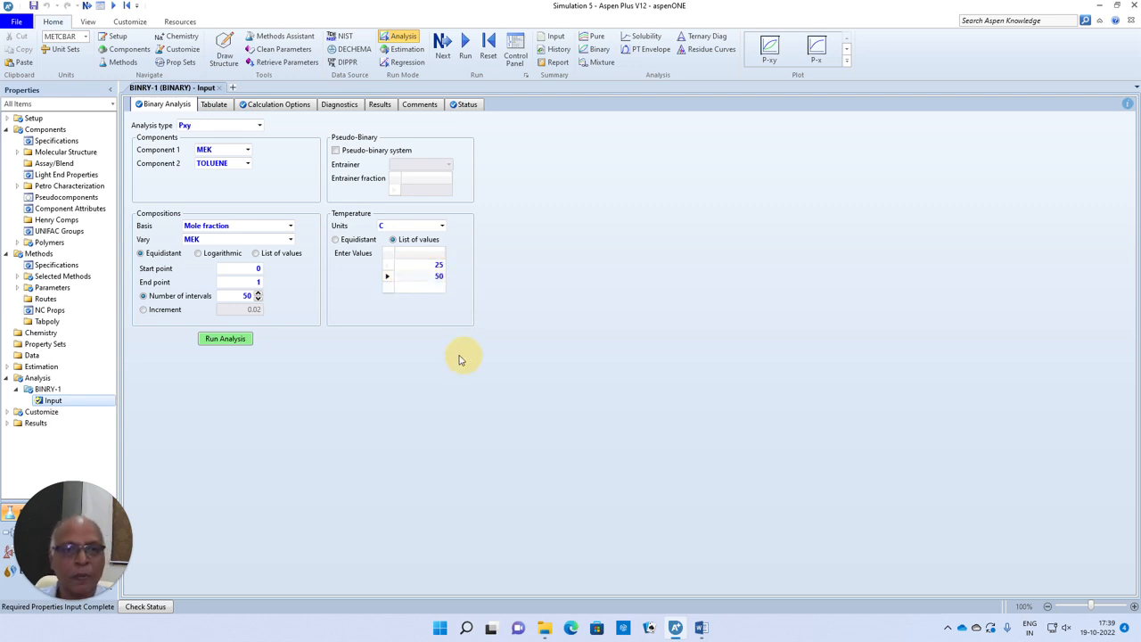
pyautogui.click(230, 341)
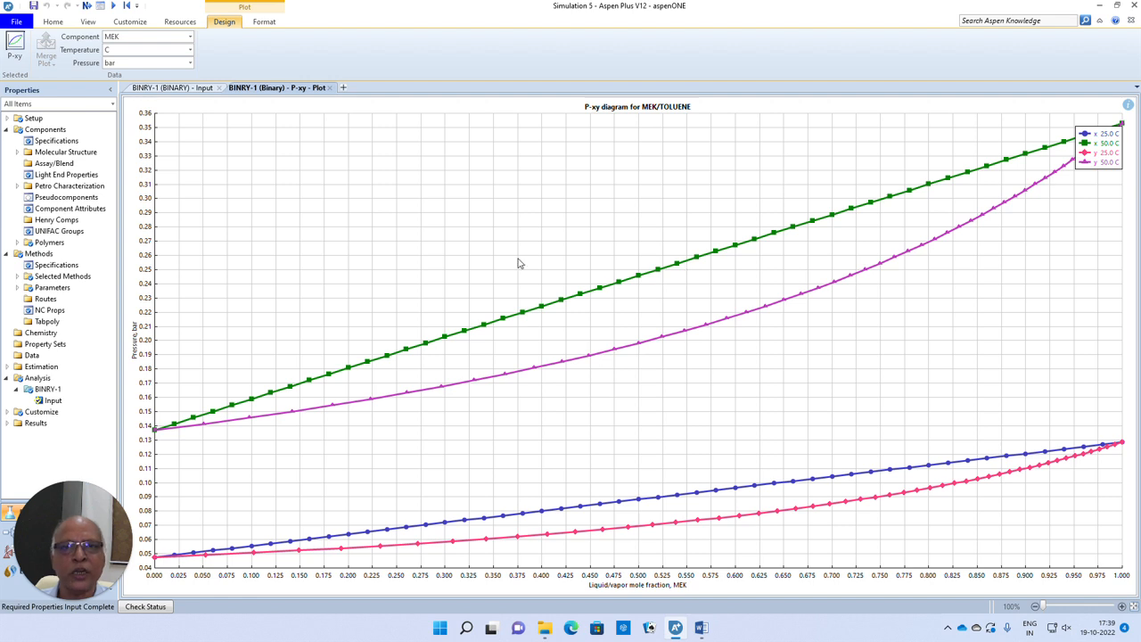
# - Remove the 50 °C value from the temperature list and rerun the Pxy analysis to read the liquid curve at MEK mole fraction 0.5
pyautogui.click(330, 88)
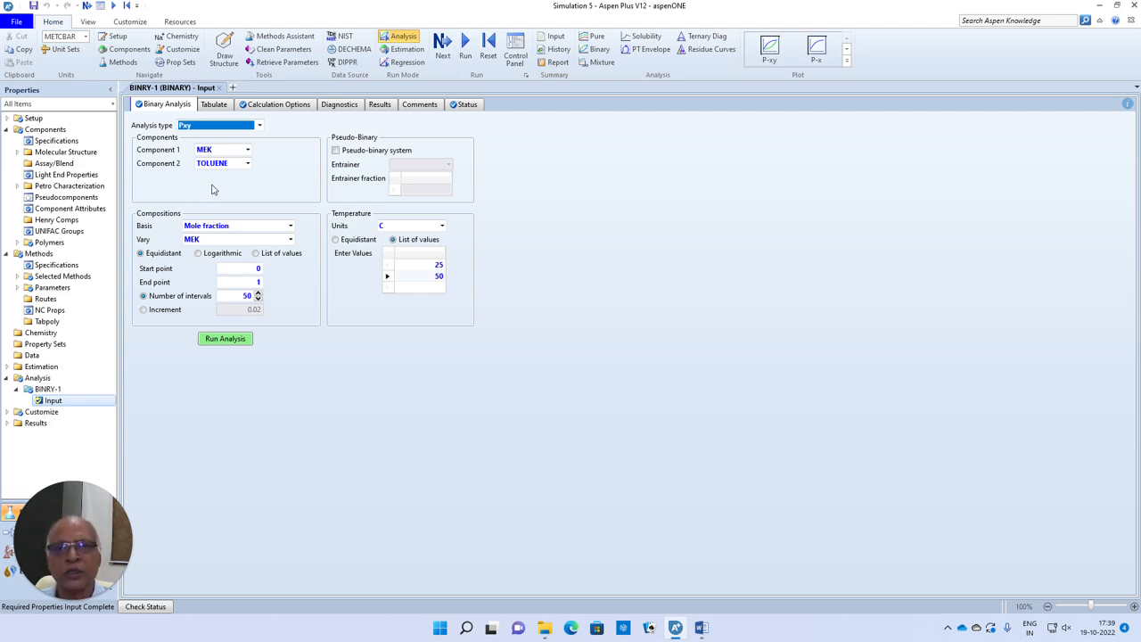
pyautogui.click(440, 277)
pyautogui.press('Delete')
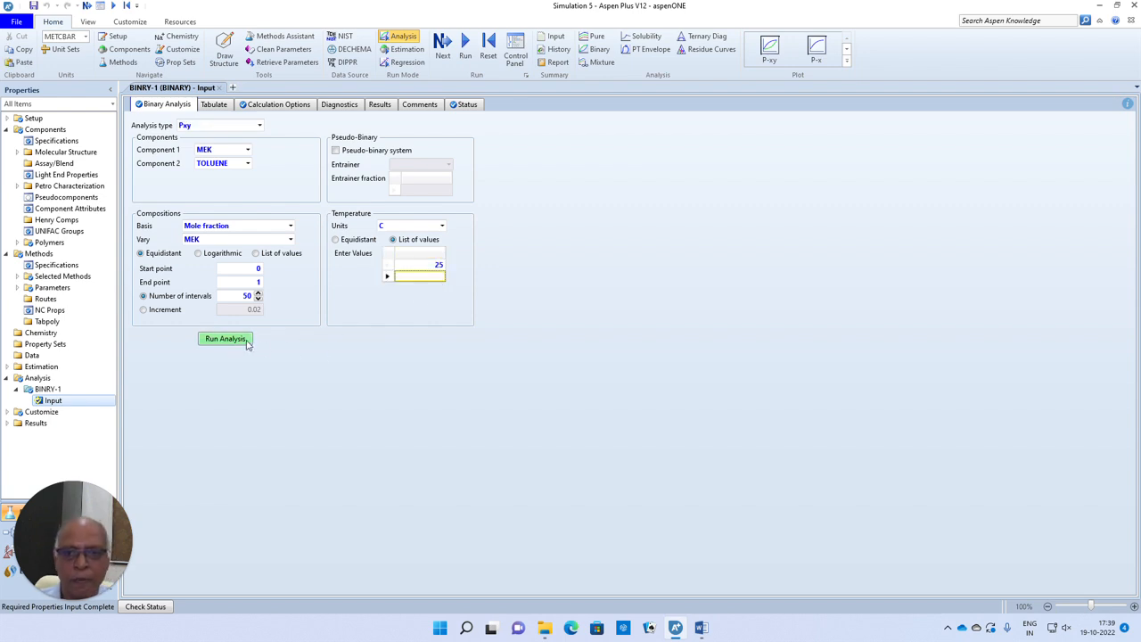
pyautogui.click(245, 341)
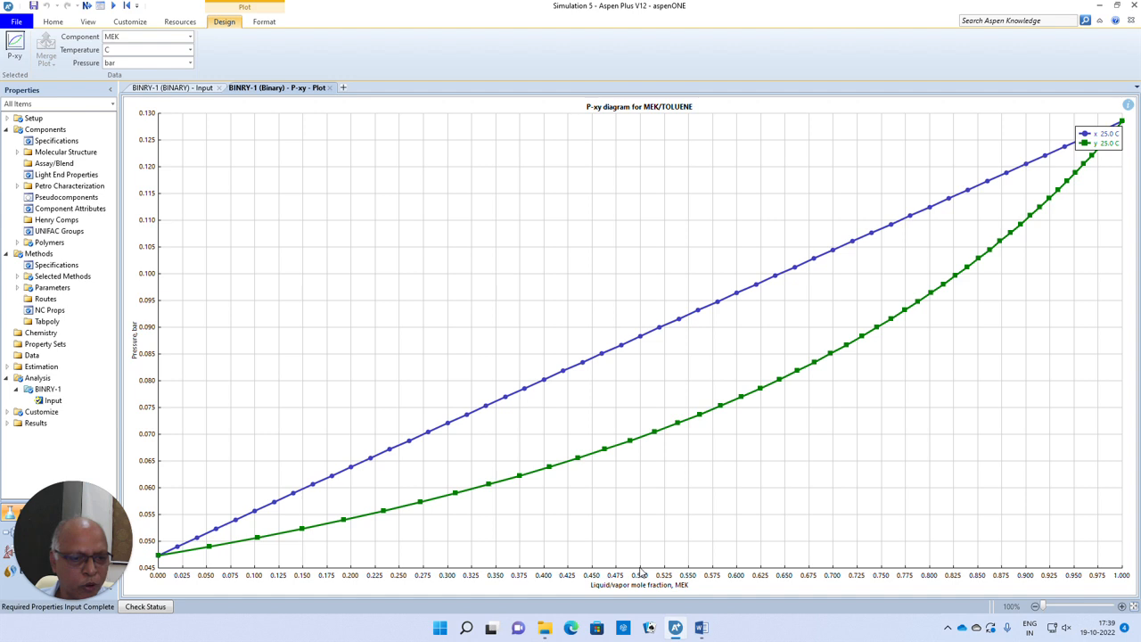
pyautogui.click(640, 567)
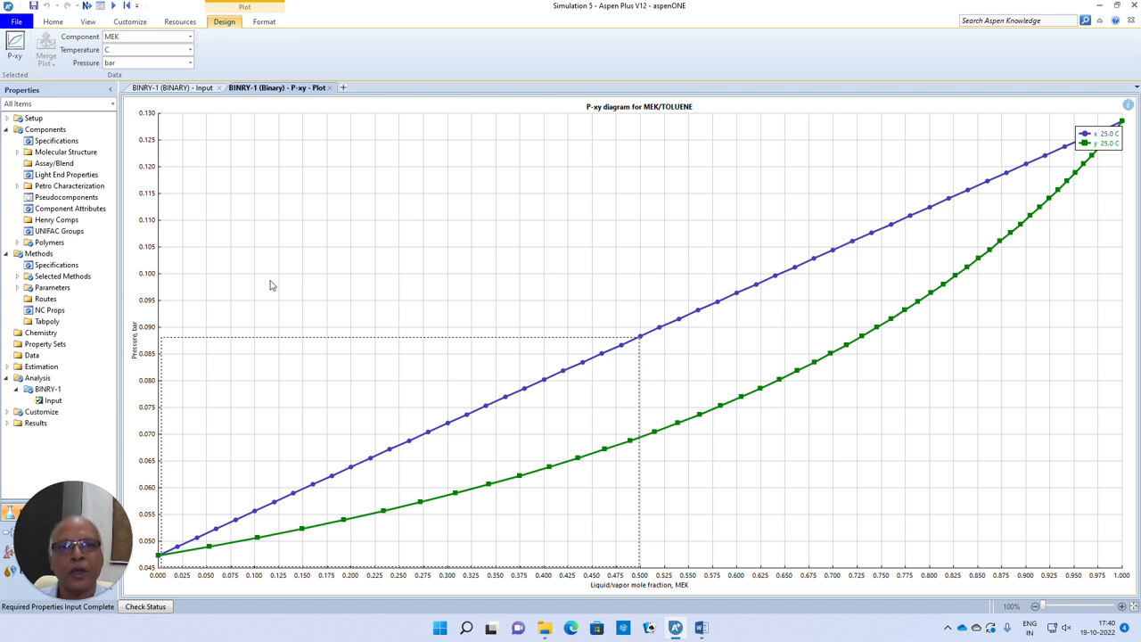
# - Close the P-xy plot, change the MEK/TOLUENE analysis type to Txy and run the analysis
pyautogui.click(329, 87)
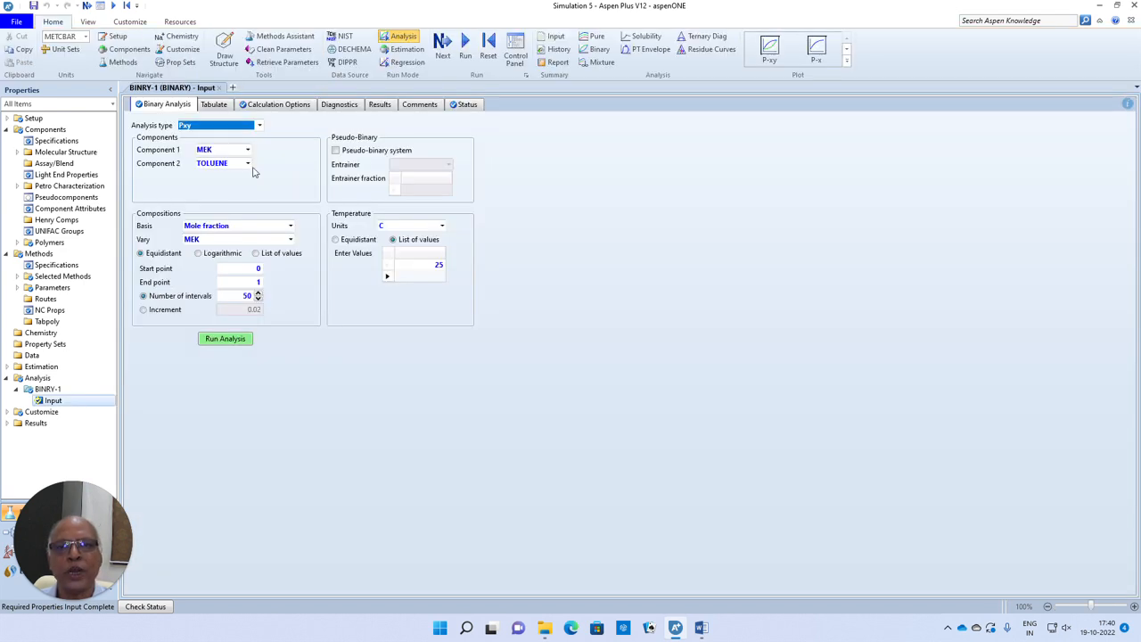
pyautogui.click(259, 129)
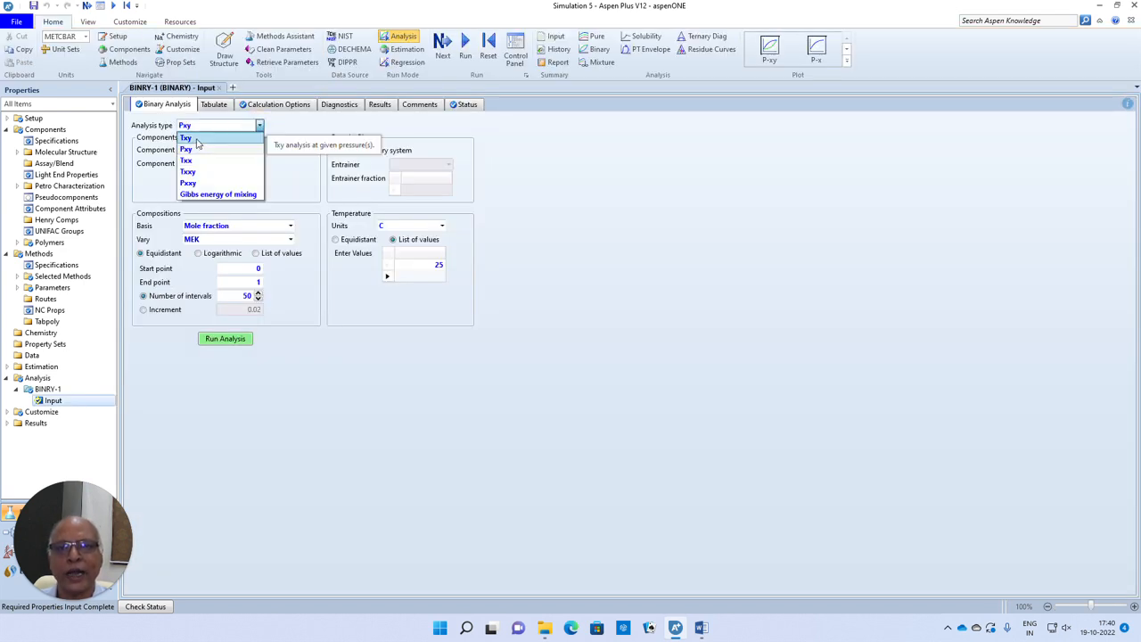
pyautogui.click(200, 142)
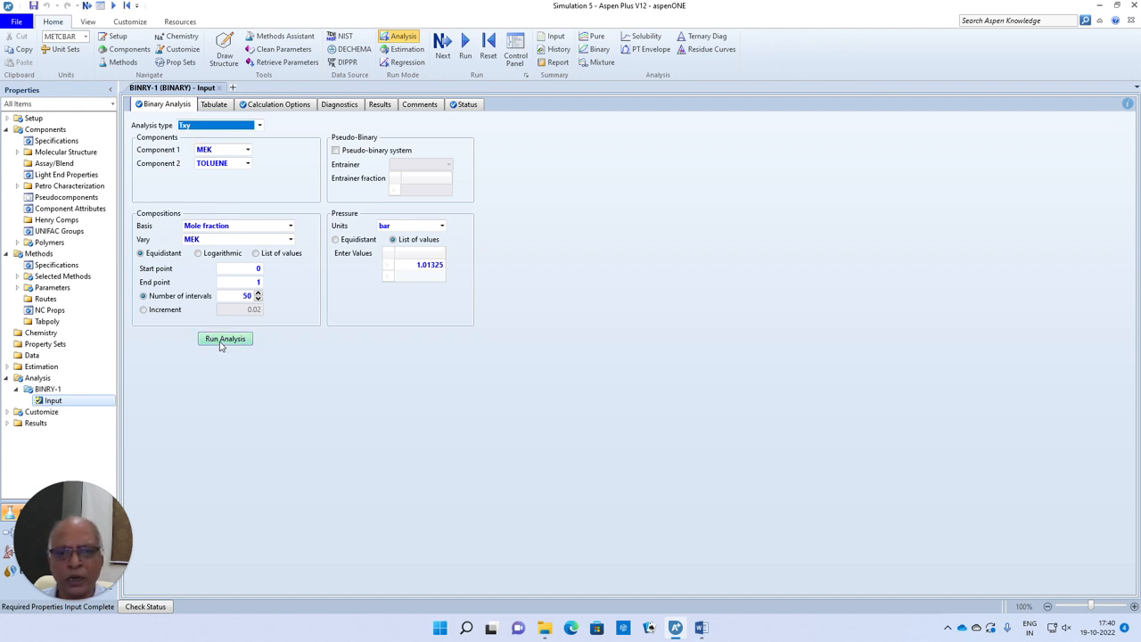
pyautogui.click(221, 344)
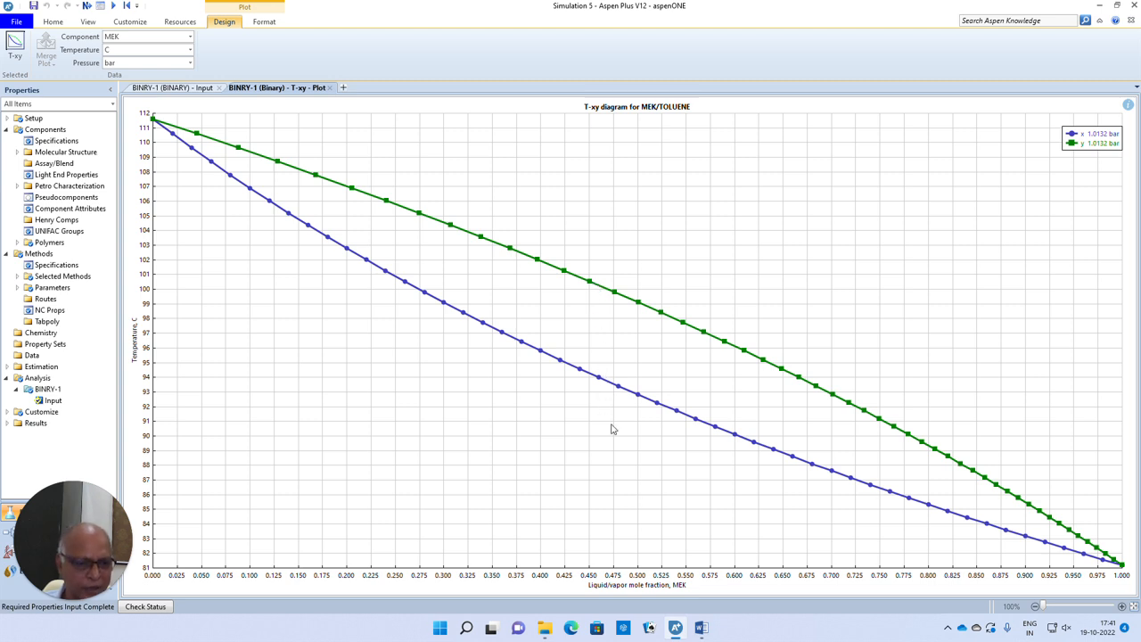
# - Read the liquid and vapor curve temperatures at MEK mole fraction 0.5 on the T-xy plot and close the plot
pyautogui.click(638, 570)
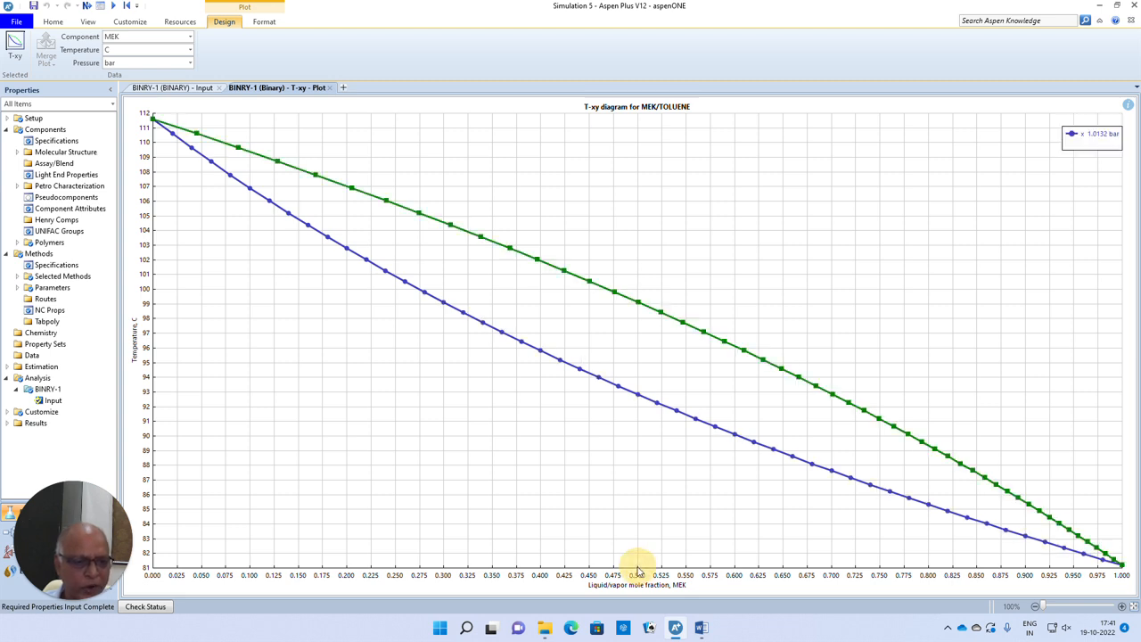
pyautogui.moveTo(640, 444); pyautogui.dragTo(623, 396)
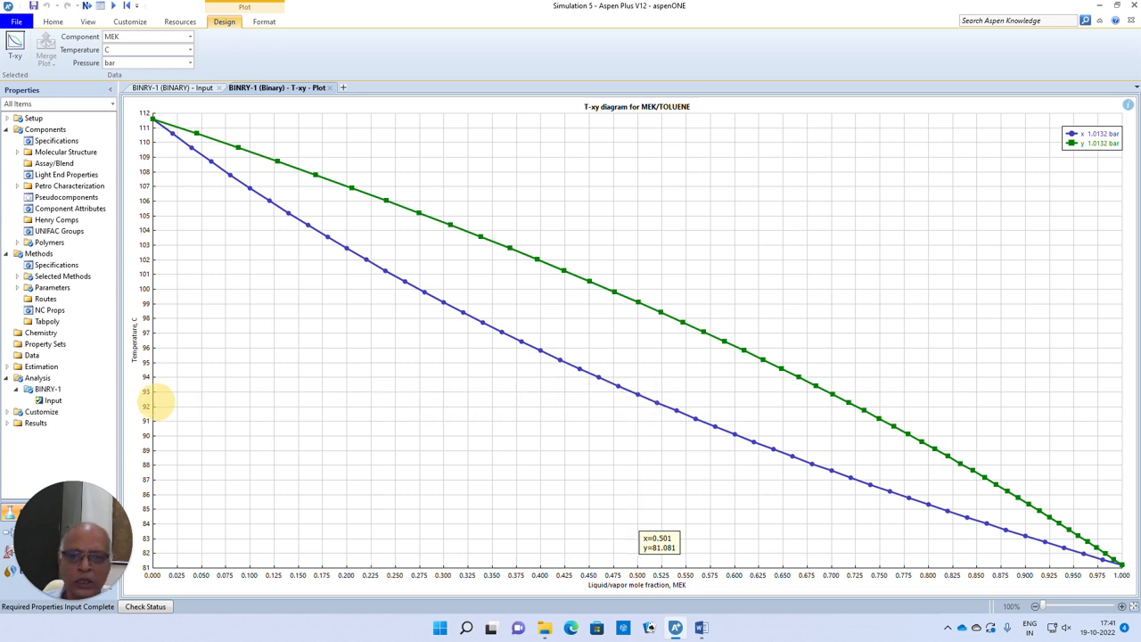
pyautogui.click(147, 398)
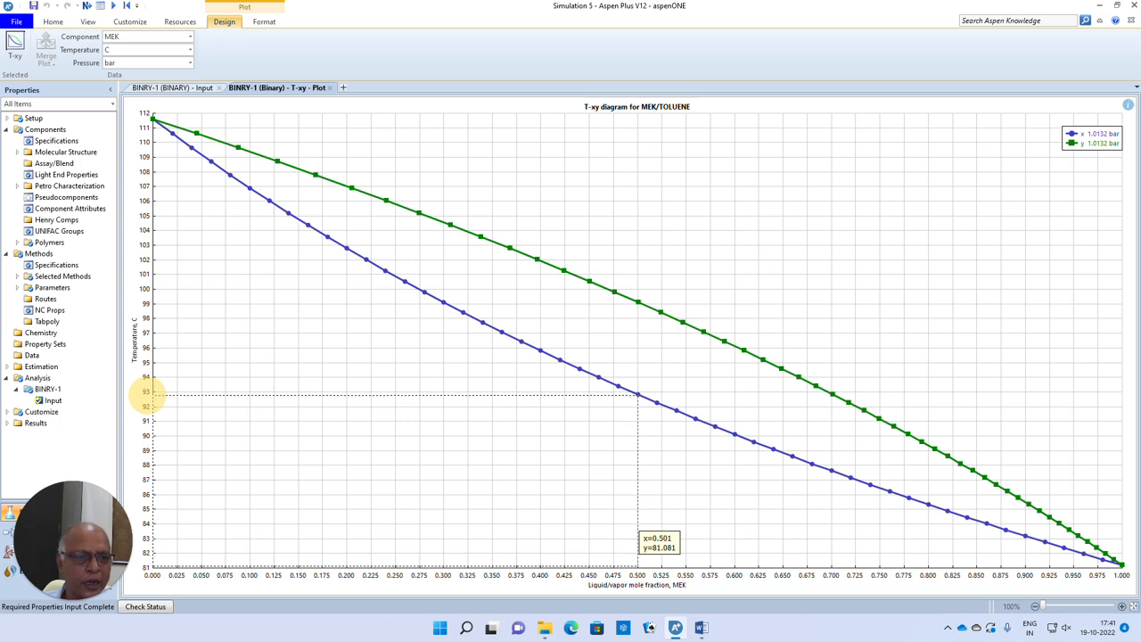
pyautogui.moveTo(147, 399); pyautogui.dragTo(164, 303)
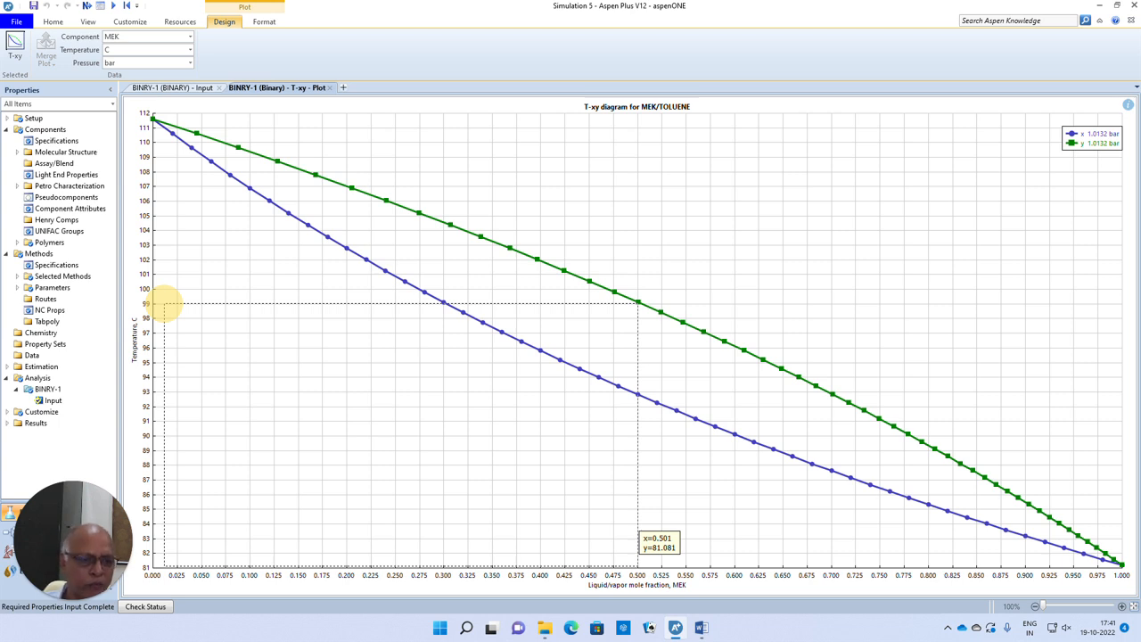
pyautogui.moveTo(164, 304); pyautogui.dragTo(164, 303)
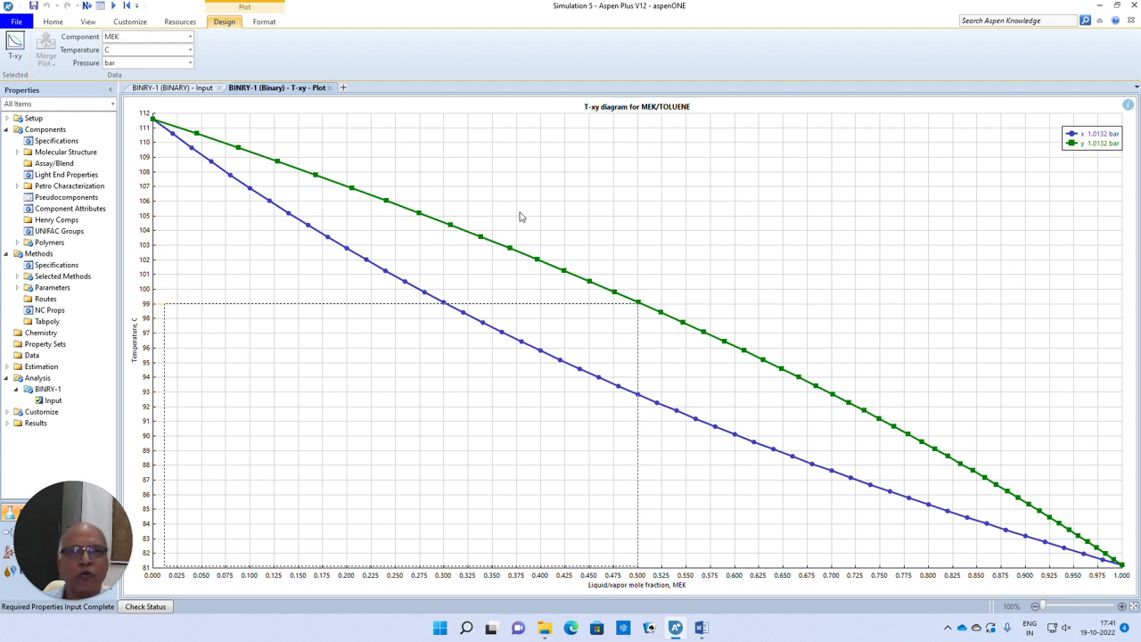
pyautogui.click(330, 87)
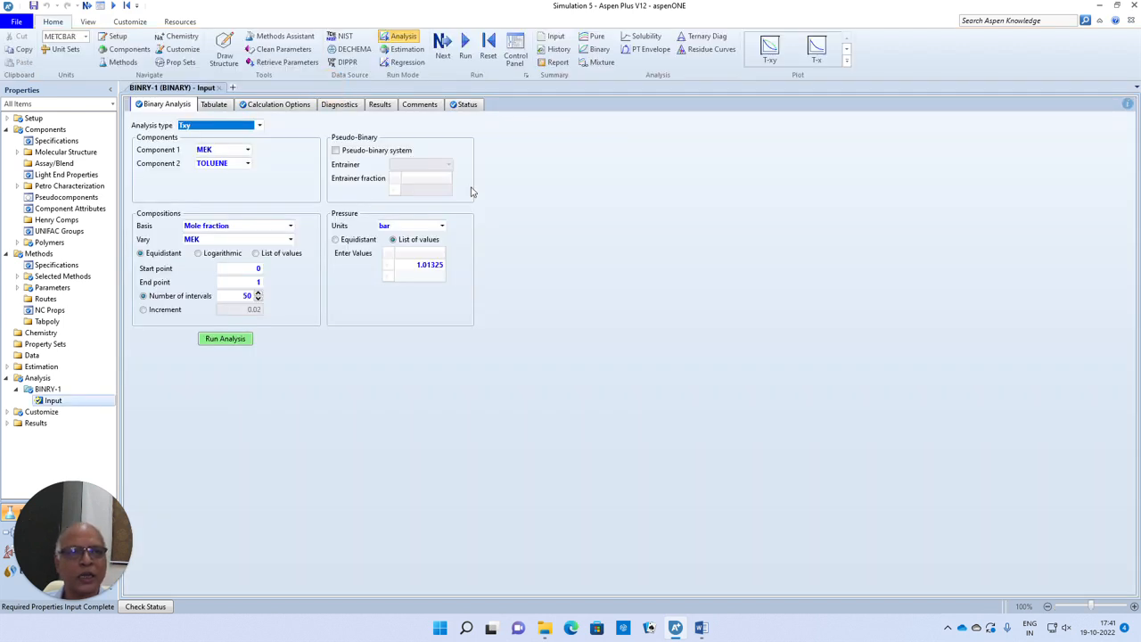
# - Generate the y-x diagram for MEK/TOLUENE from the Txy analysis results and close it after viewing
pyautogui.click(380, 104)
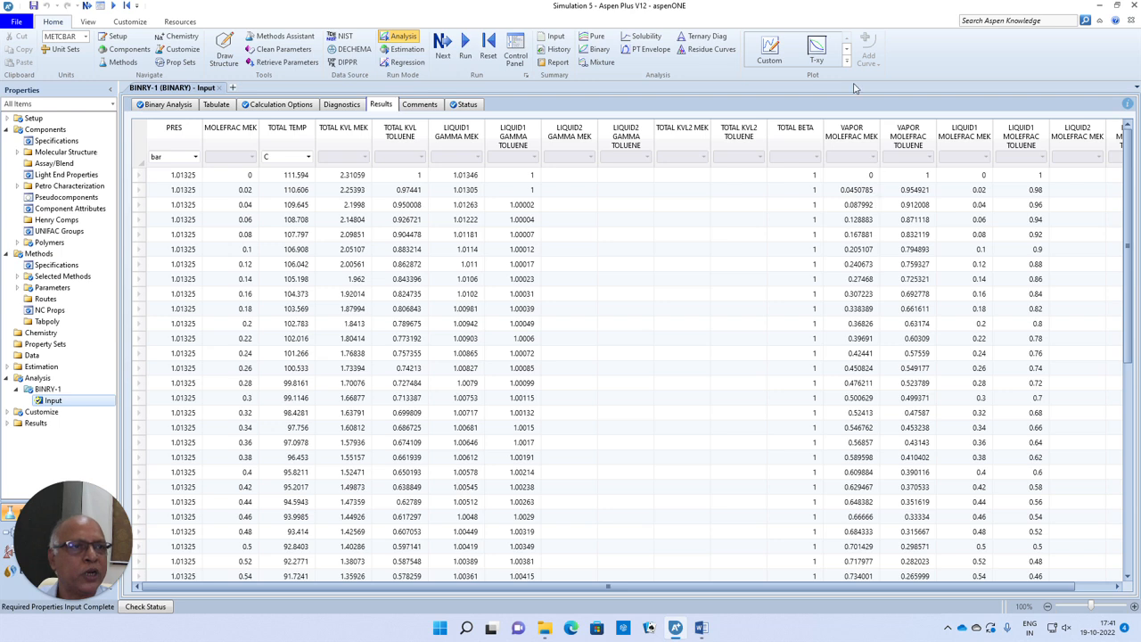
pyautogui.click(846, 51)
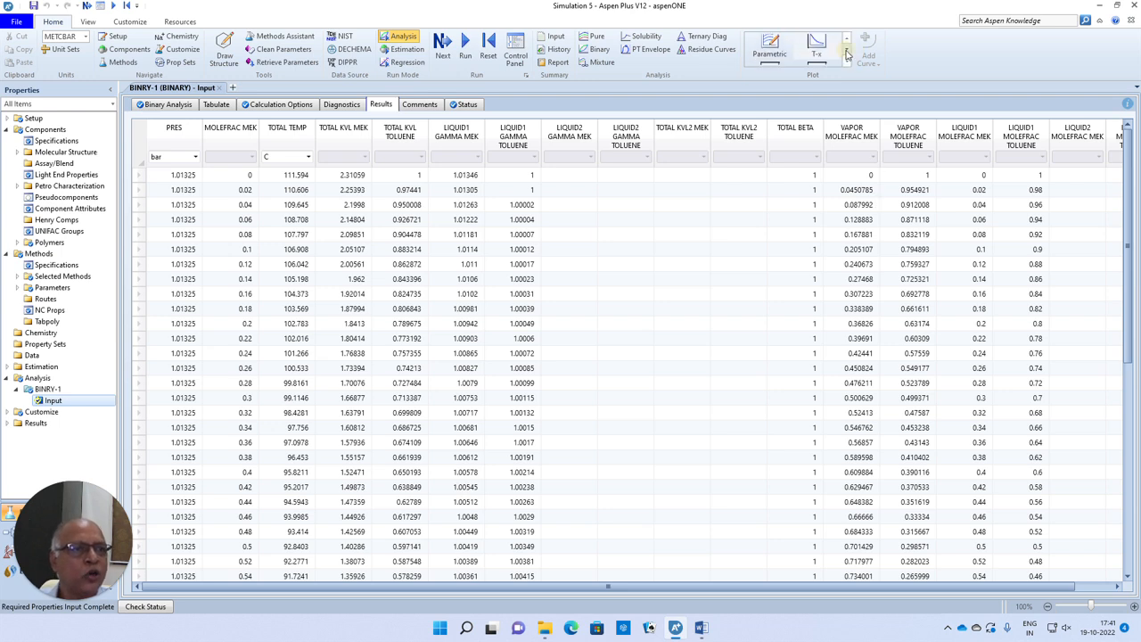
pyautogui.click(771, 51)
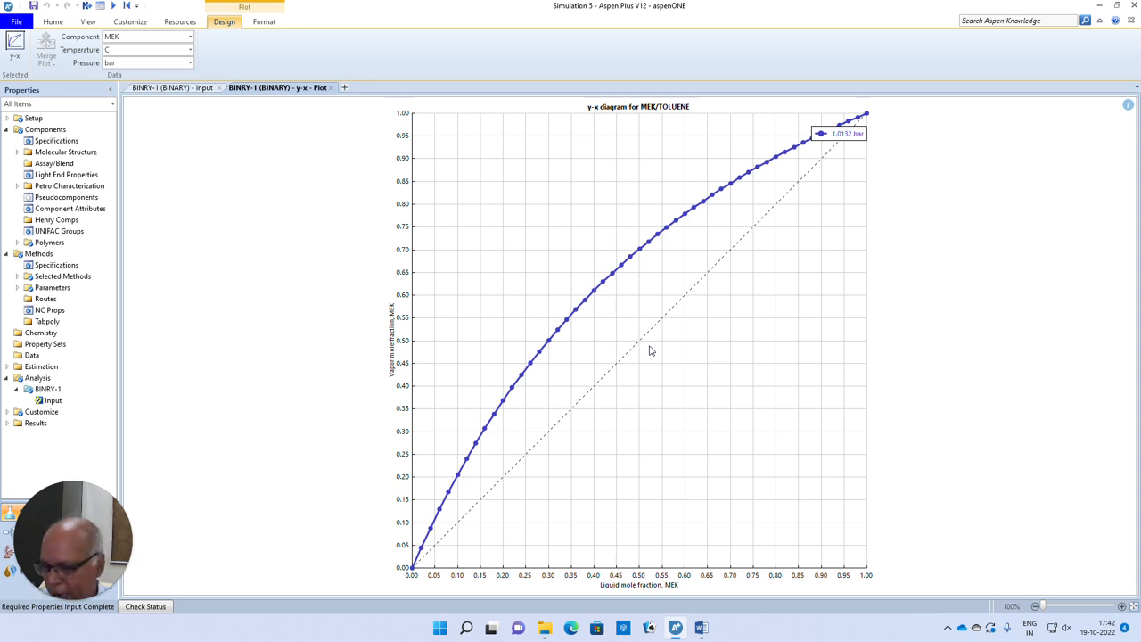
pyautogui.click(330, 87)
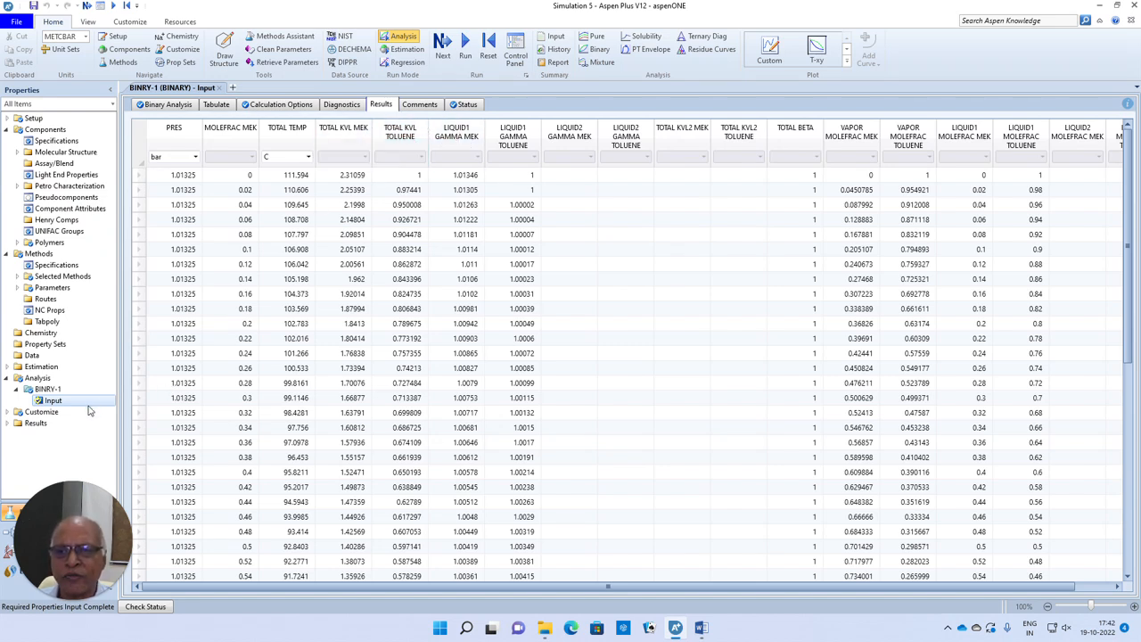
# - Delete the MEK/TOLUENE binary analysis BINRY-1 and confirm its removal
pyautogui.click(166, 107)
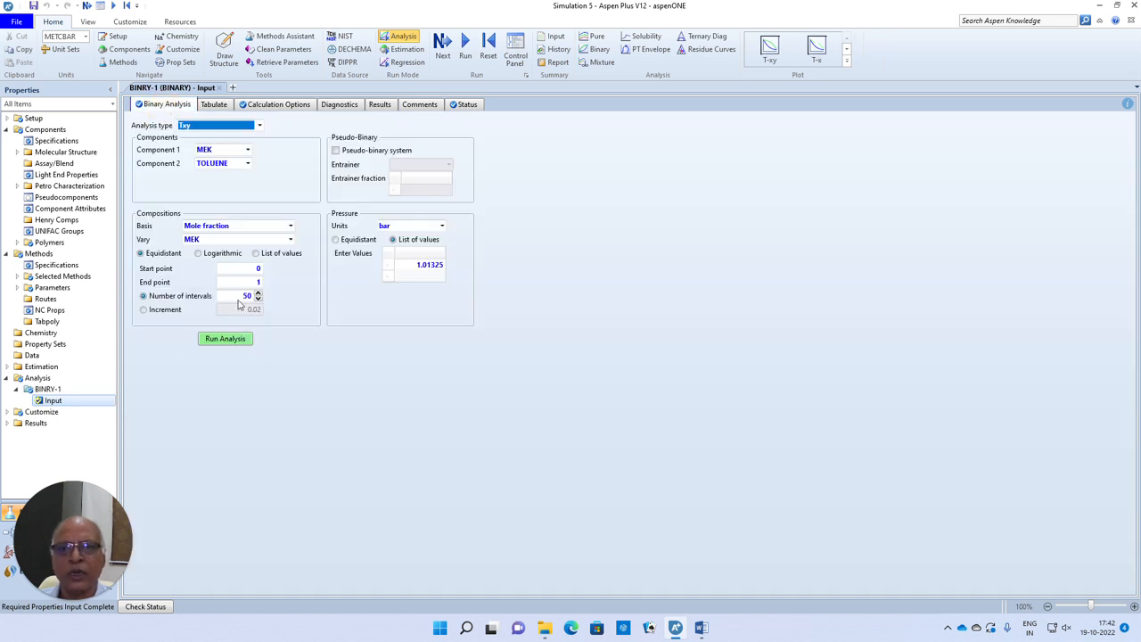
pyautogui.rightClick(38, 390)
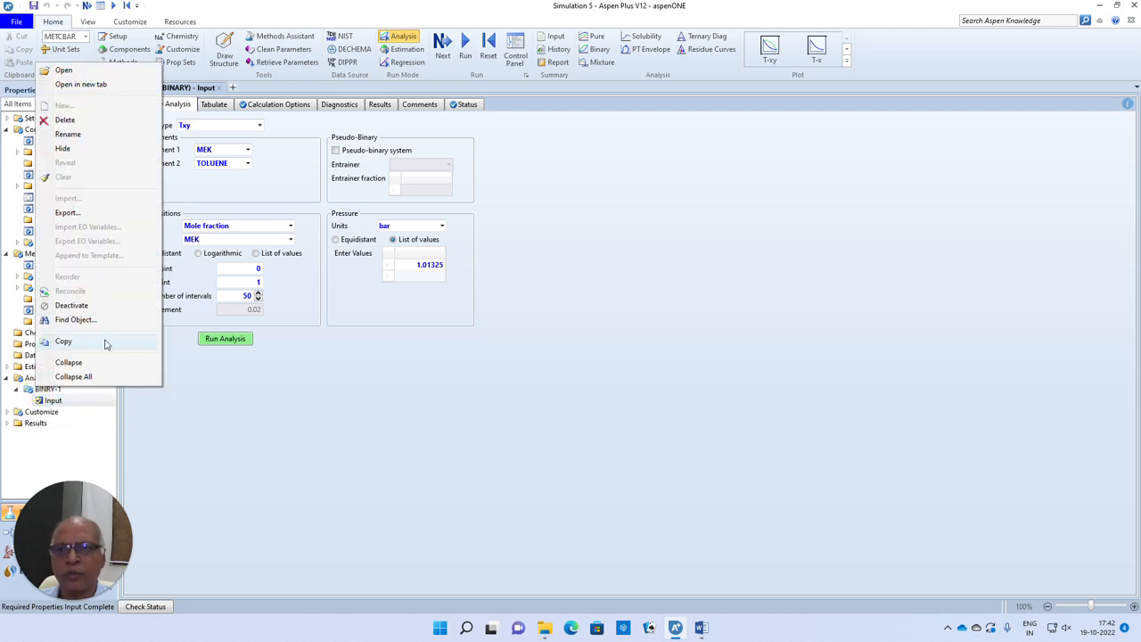
pyautogui.click(61, 121)
pyautogui.click(524, 245)
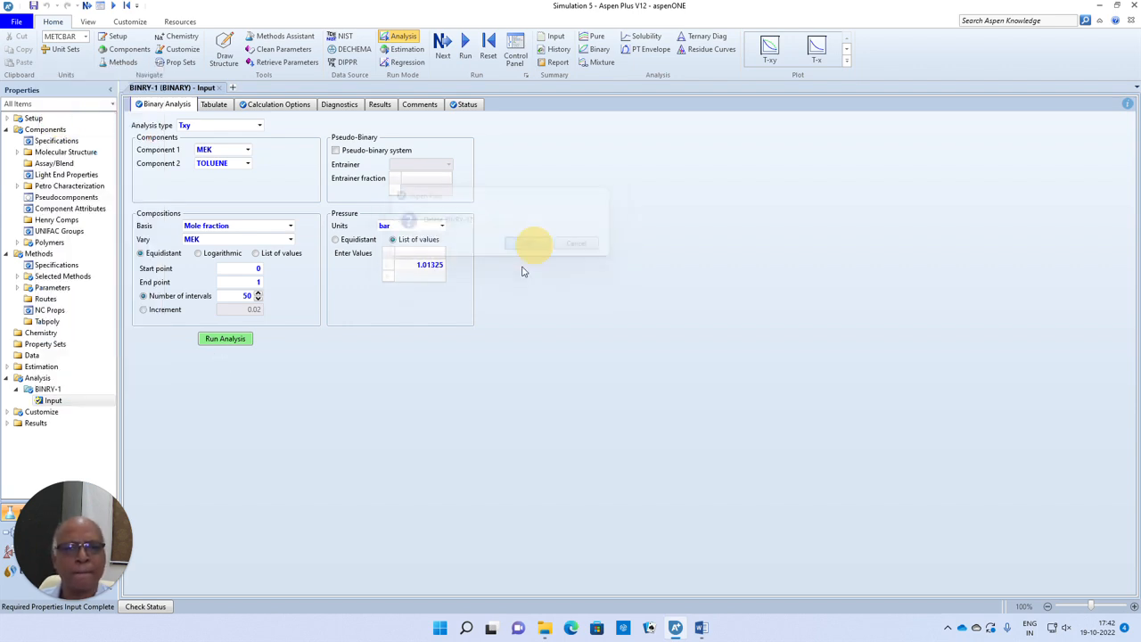
# - Create a new binary analysis with CHLOR as component 1 and THF as component 2
pyautogui.click(597, 49)
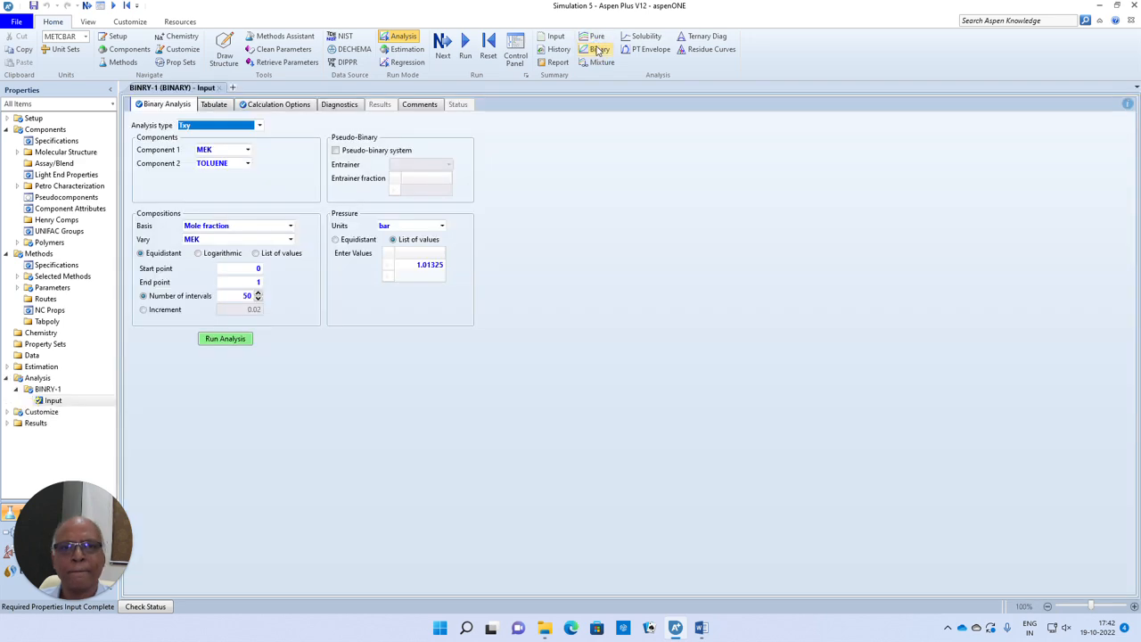
pyautogui.click(247, 151)
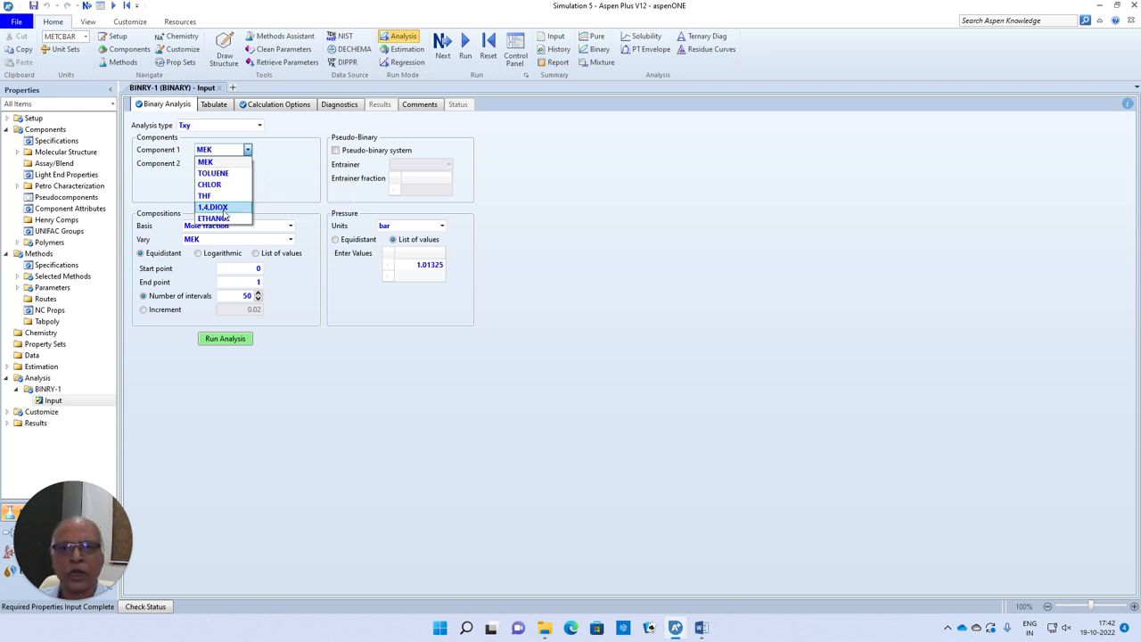
pyautogui.click(210, 185)
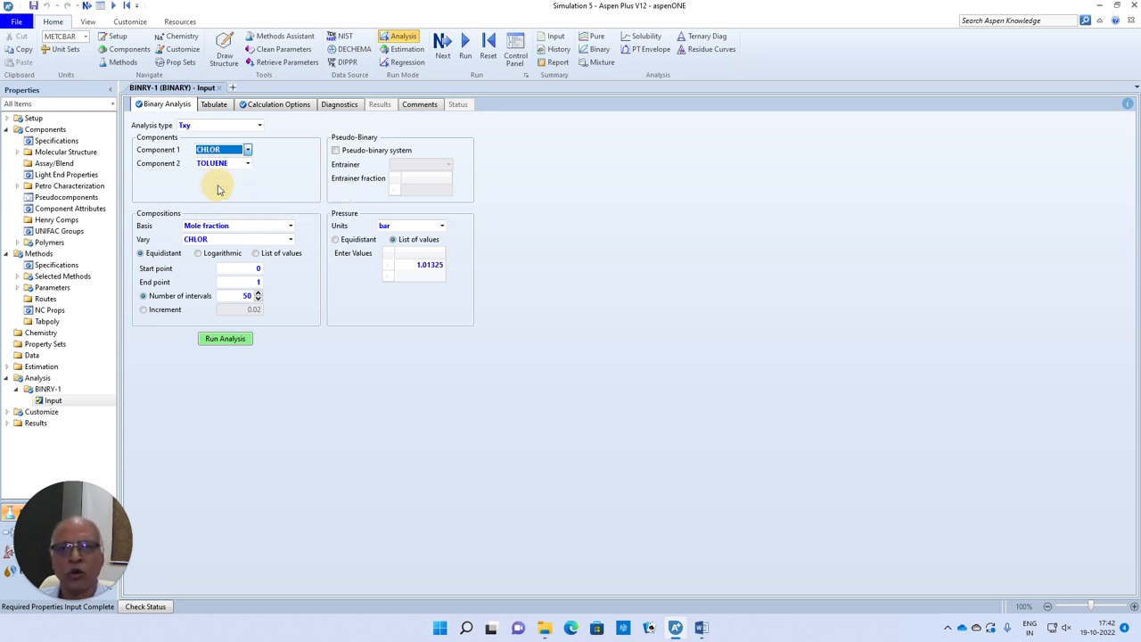
pyautogui.click(248, 166)
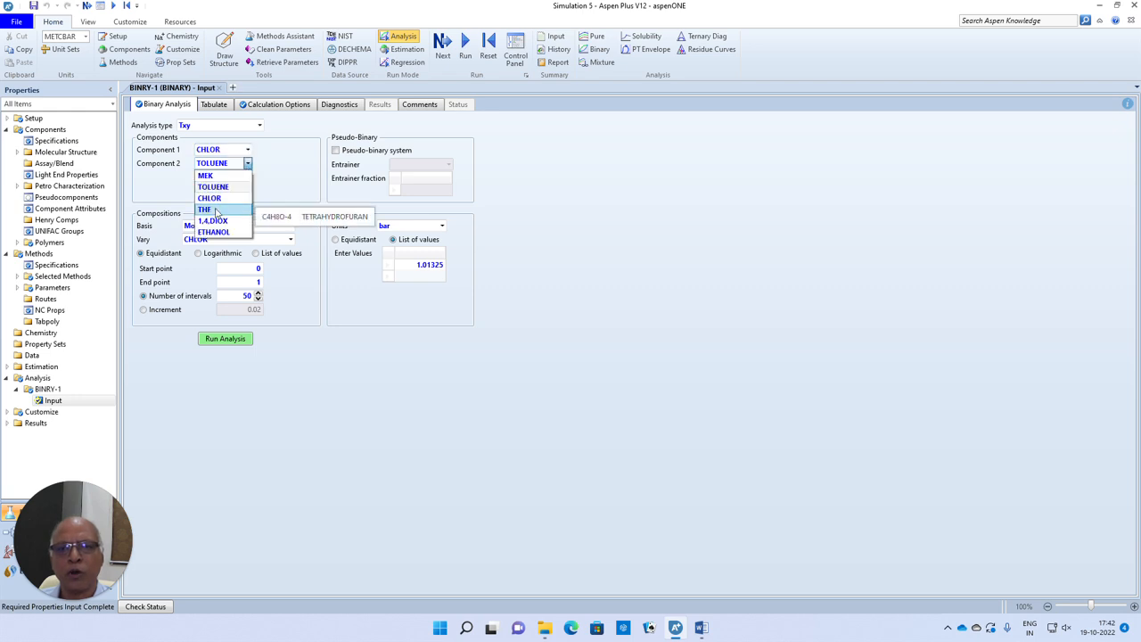
pyautogui.click(217, 211)
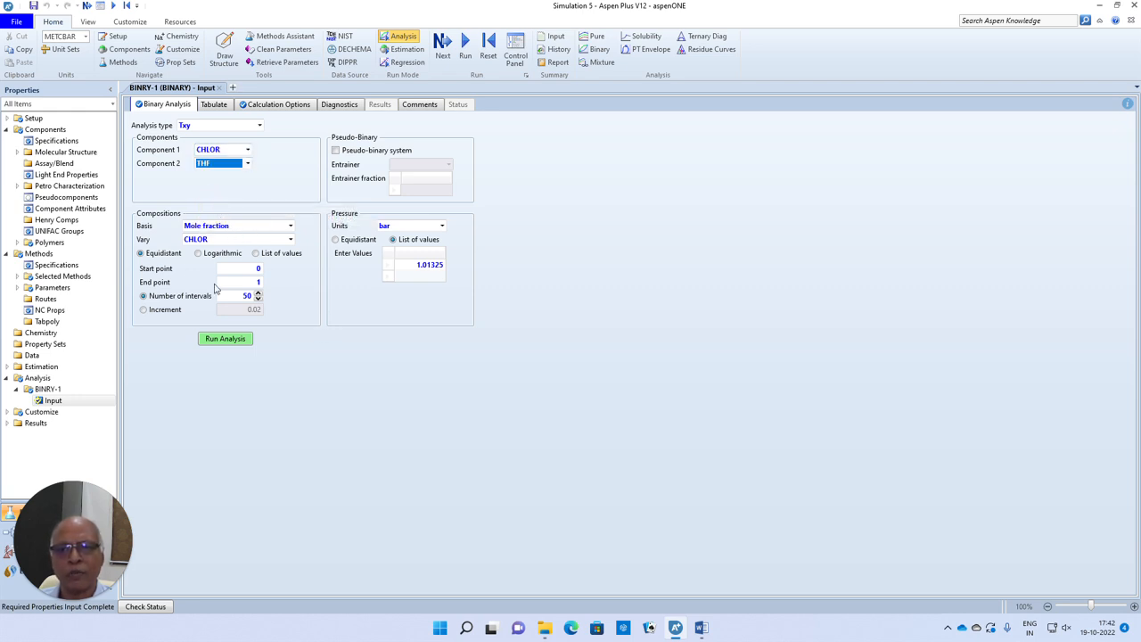
# - Change the property method to UNIQUAC and accept its binary interaction parameters, leaving the property run unstarted
pyautogui.click(59, 265)
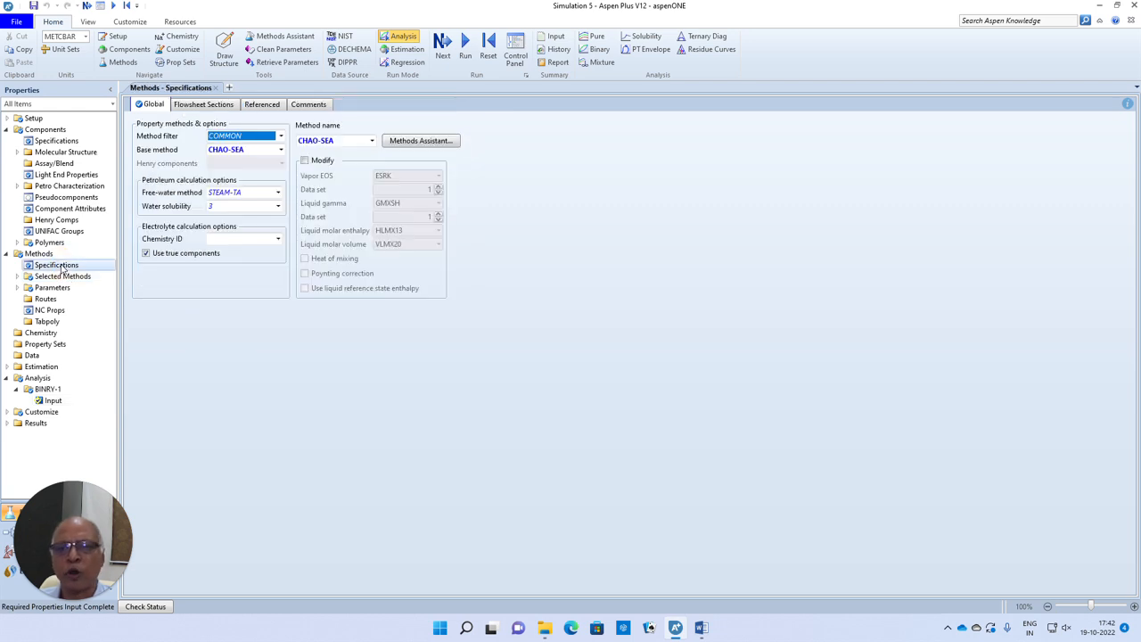
pyautogui.click(371, 141)
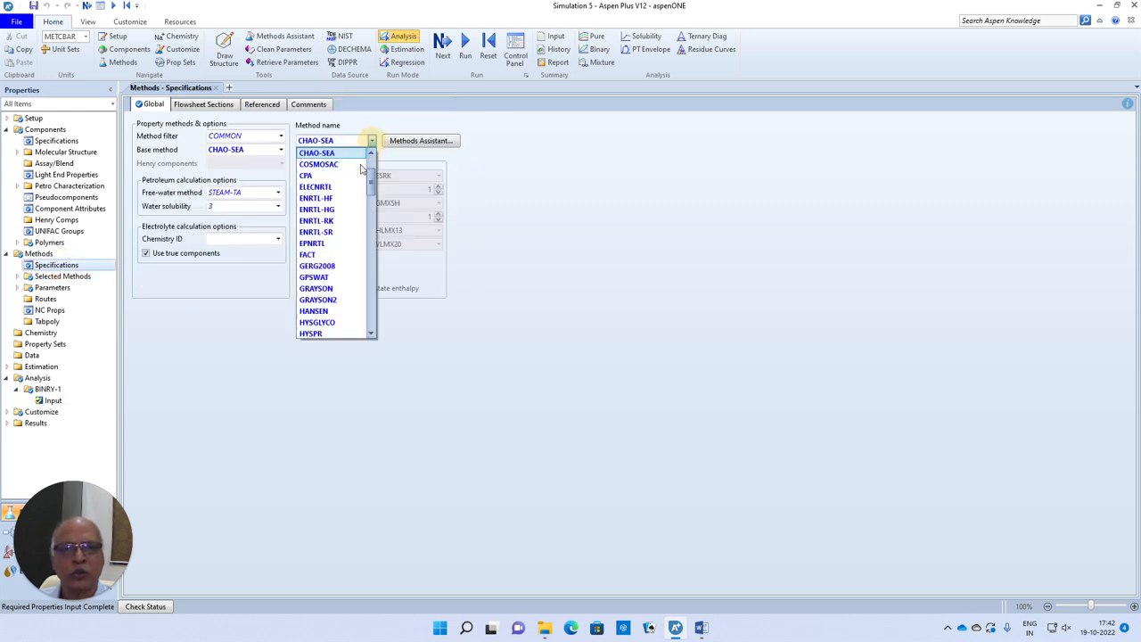
pyautogui.moveTo(372, 185); pyautogui.dragTo(370, 212)
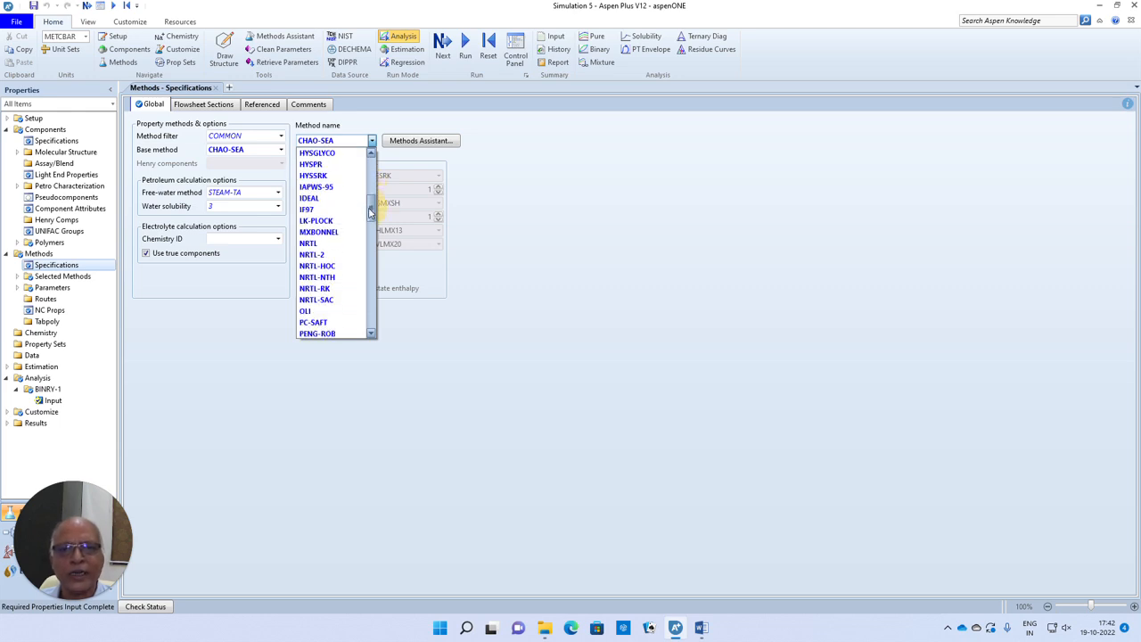
pyautogui.moveTo(370, 212); pyautogui.dragTo(382, 303)
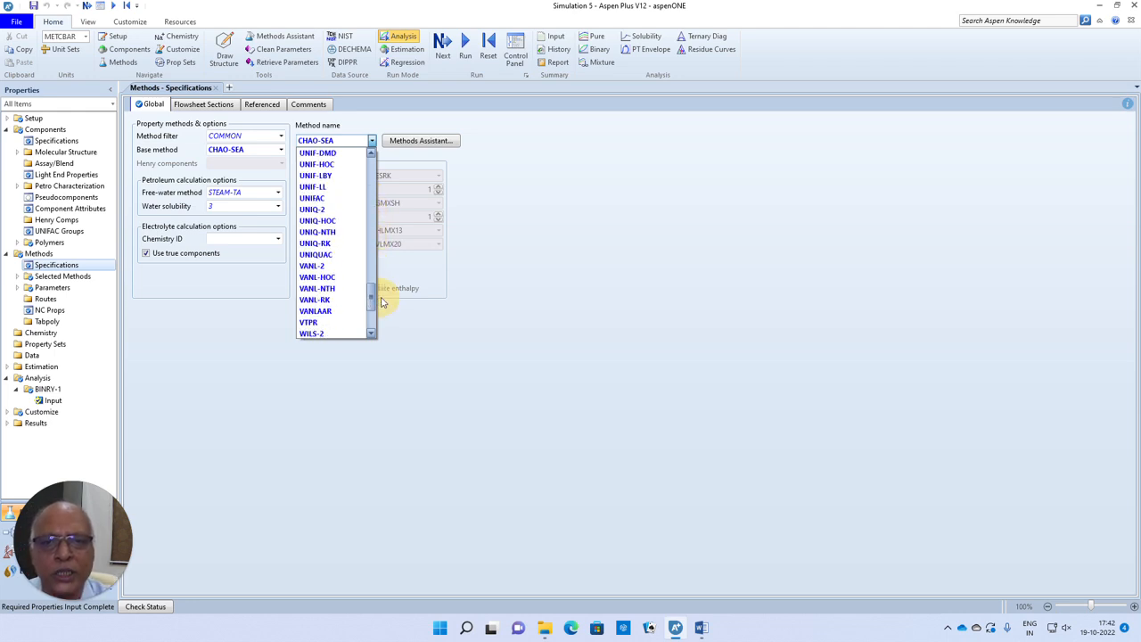
pyautogui.click(317, 254)
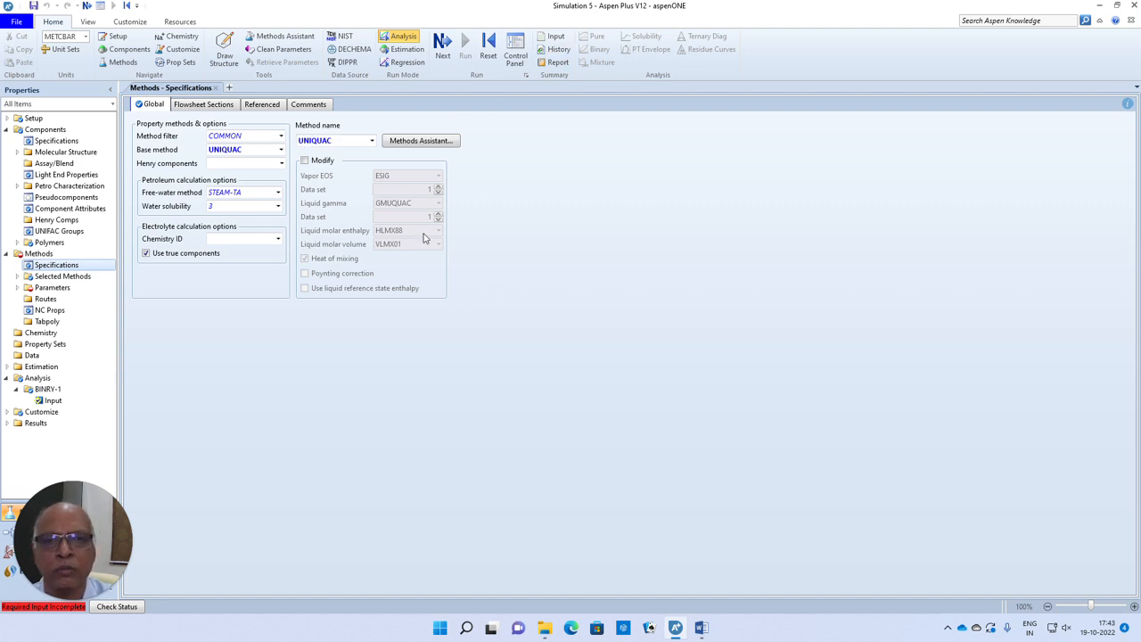
pyautogui.click(442, 42)
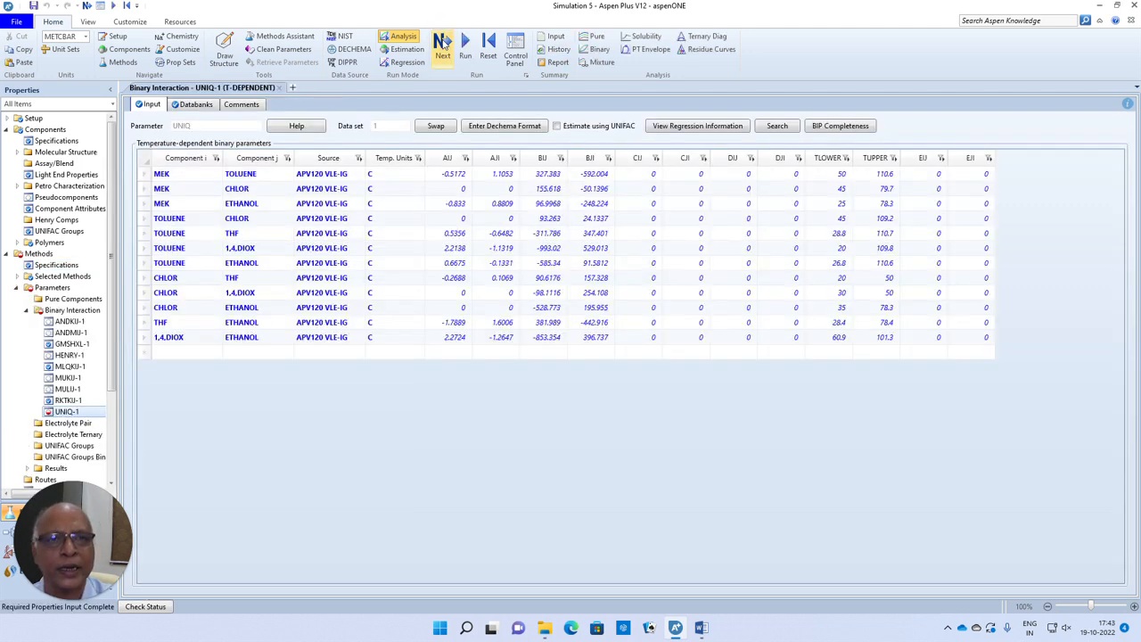
pyautogui.click(442, 42)
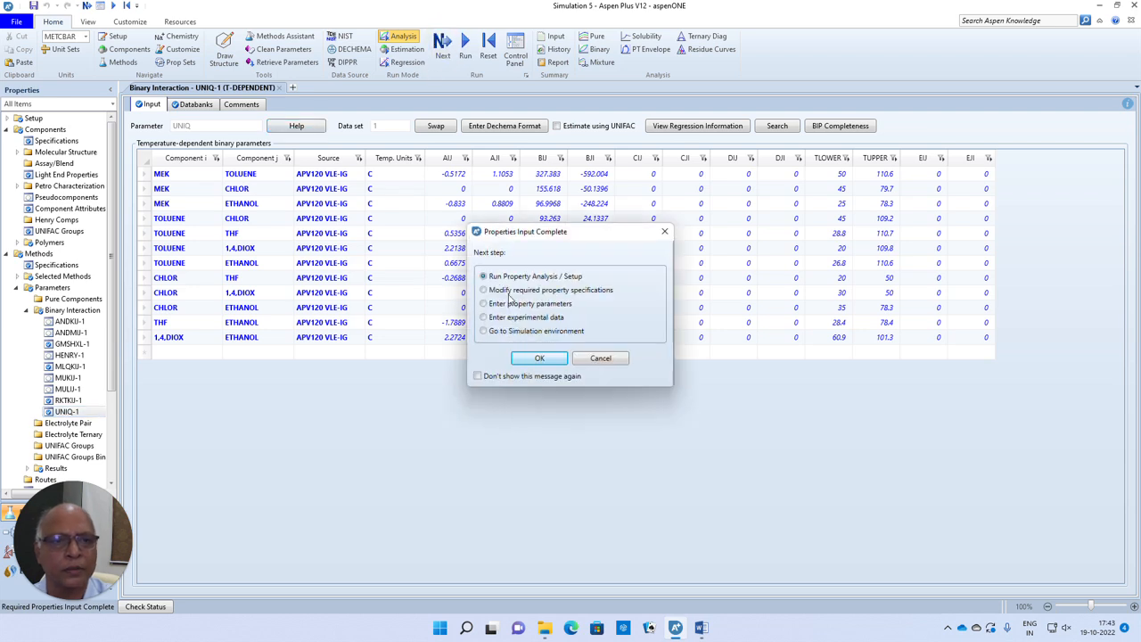
pyautogui.click(606, 357)
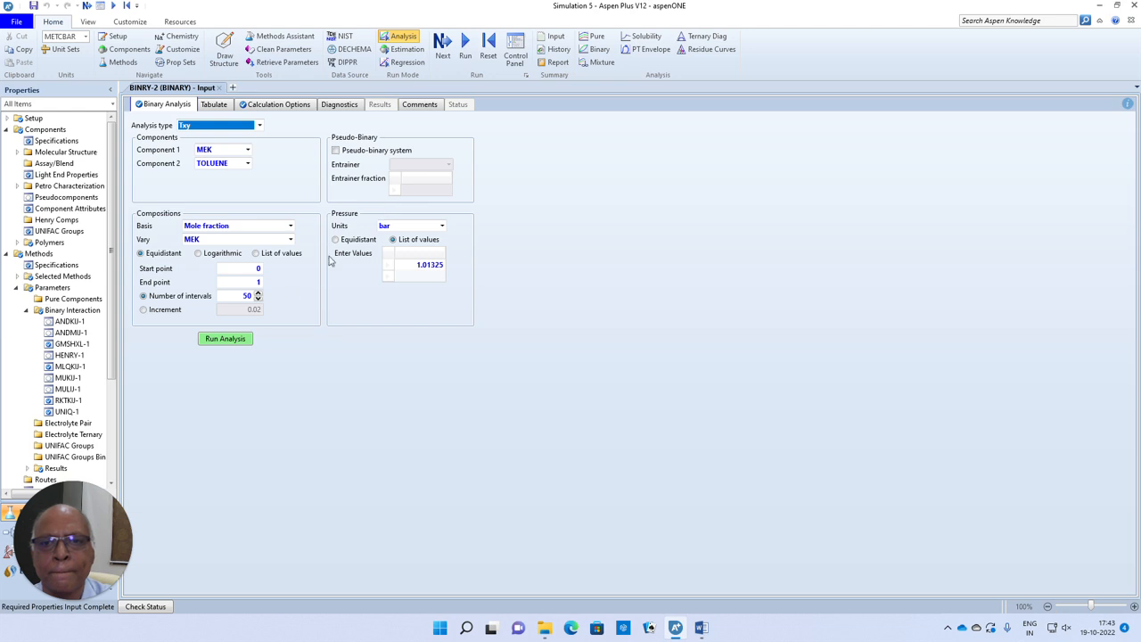
# - Set CHLOR and THF as the two components of the BINRY-2 binary analysis and run the Txy analysis
pyautogui.click(247, 150)
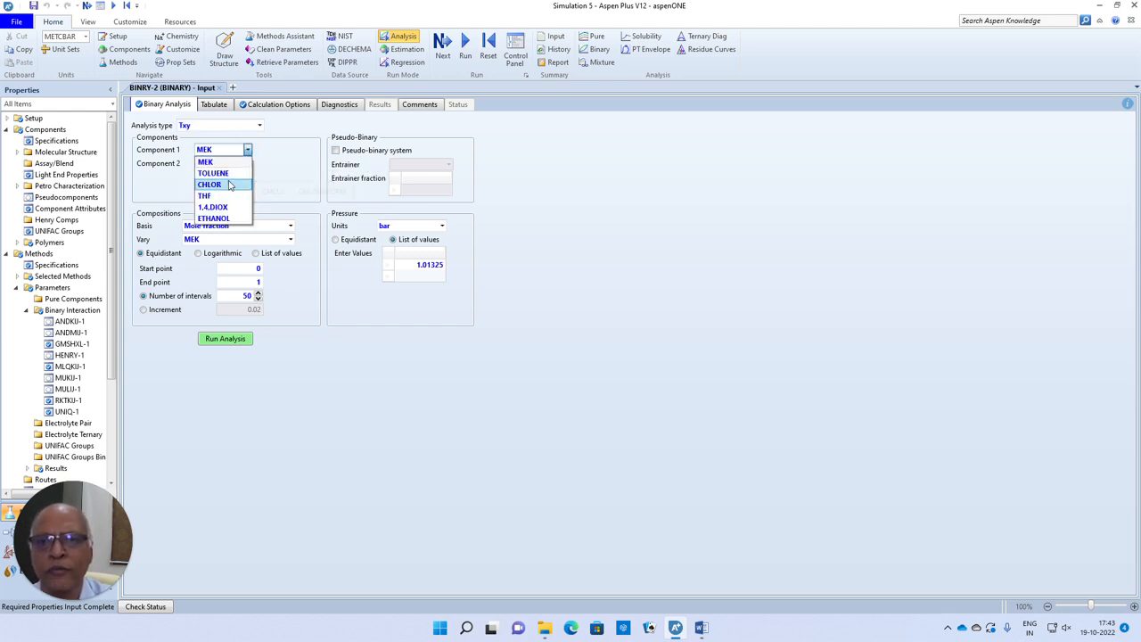
pyautogui.click(225, 186)
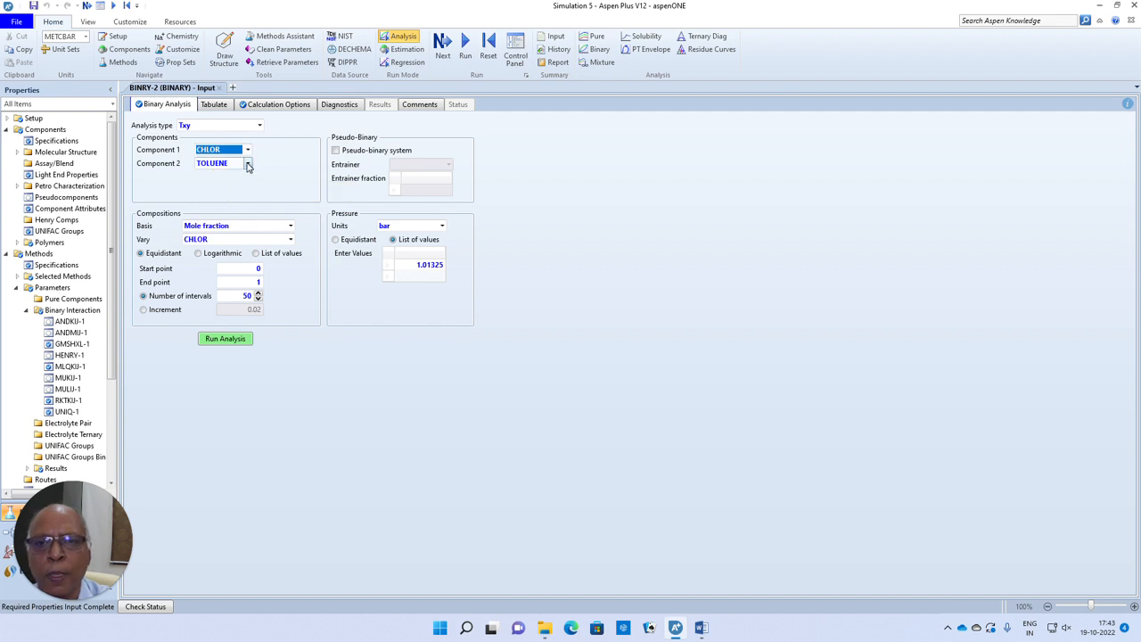
pyautogui.click(247, 163)
pyautogui.click(207, 208)
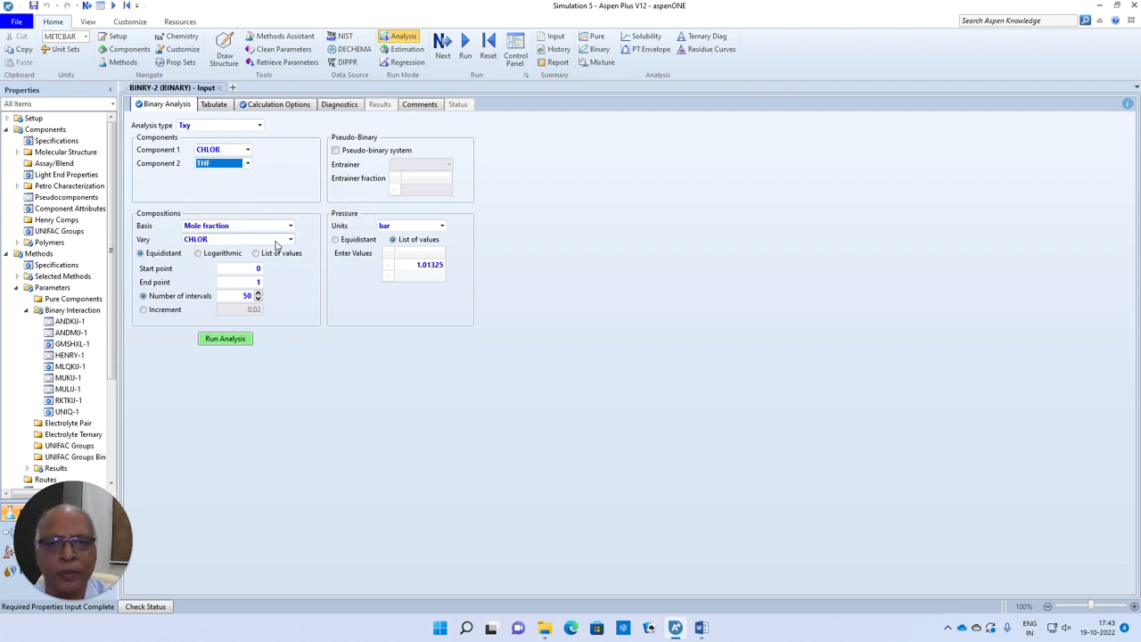
pyautogui.click(237, 339)
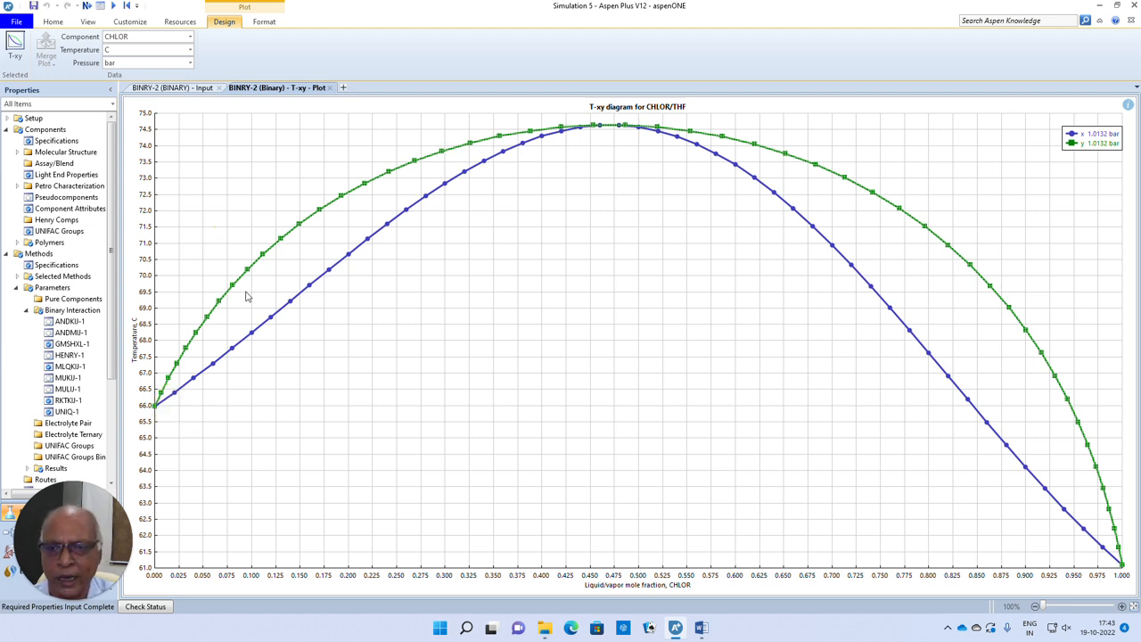
# - Rerun the CHLOR/THF analysis as Pxy at 25 °C and examine the curve endpoints on the resulting plot
pyautogui.click(330, 87)
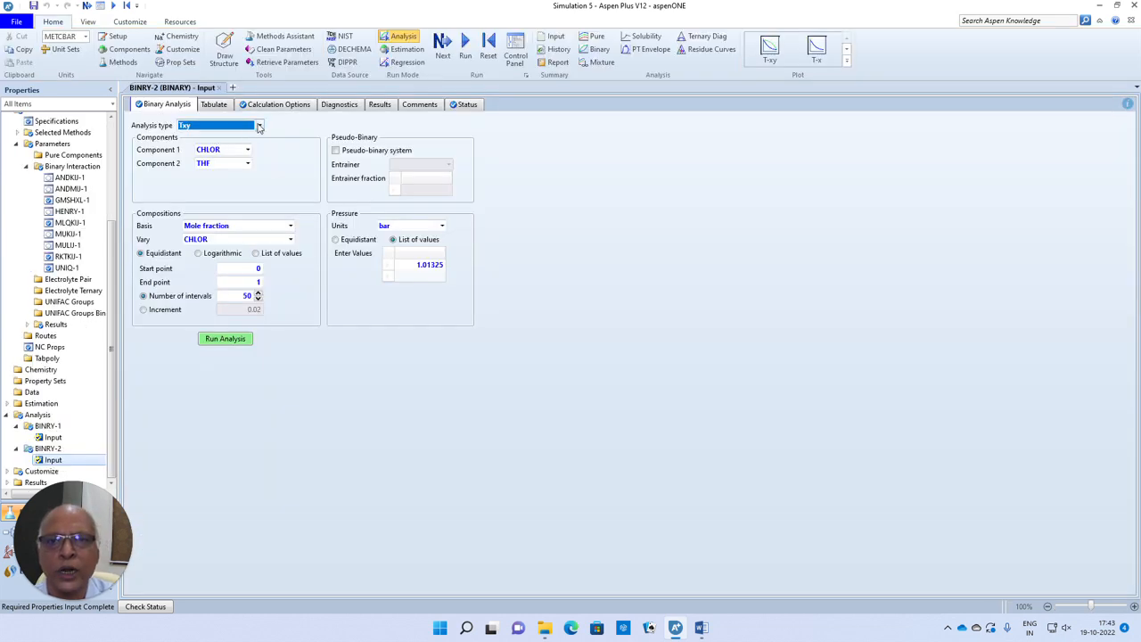
pyautogui.click(259, 125)
pyautogui.click(214, 144)
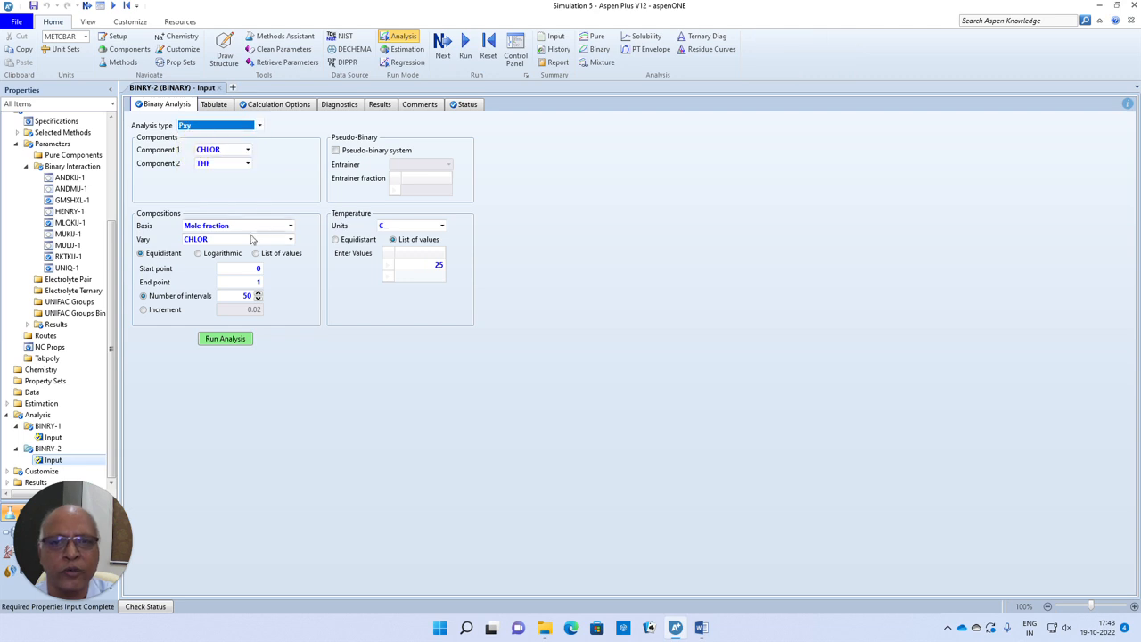
pyautogui.click(243, 338)
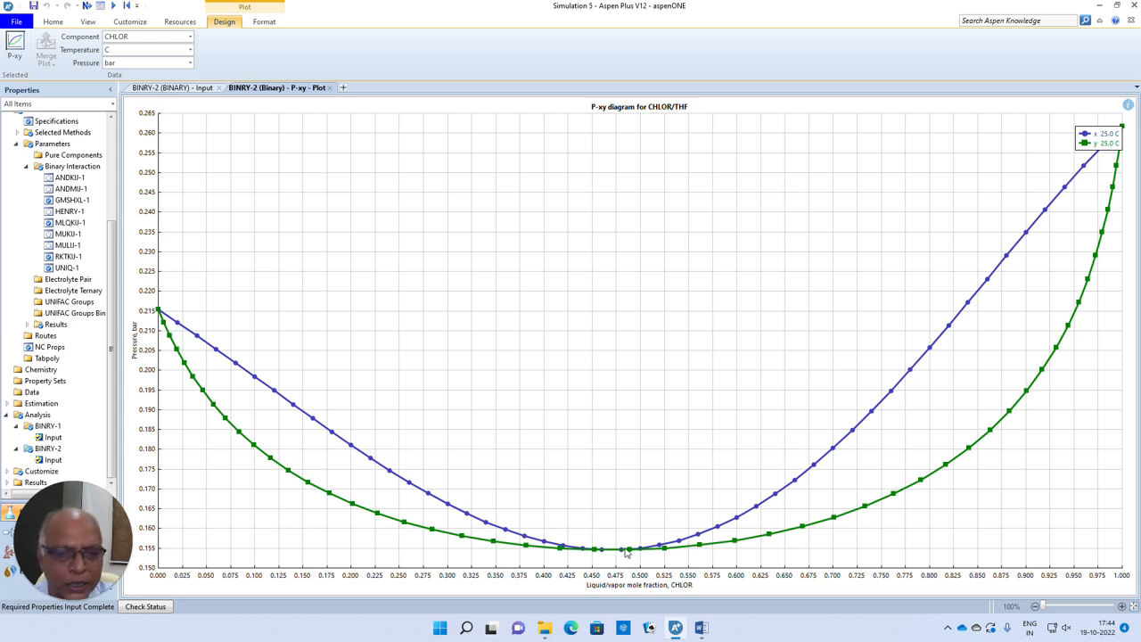
pyautogui.click(159, 313)
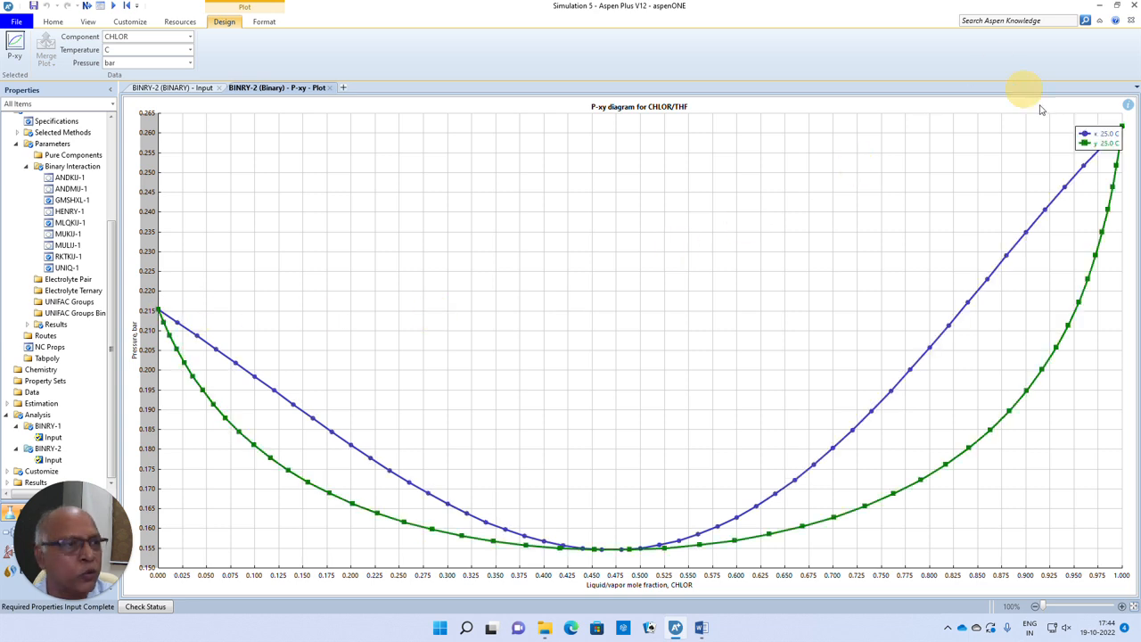
pyautogui.moveTo(1123, 130)
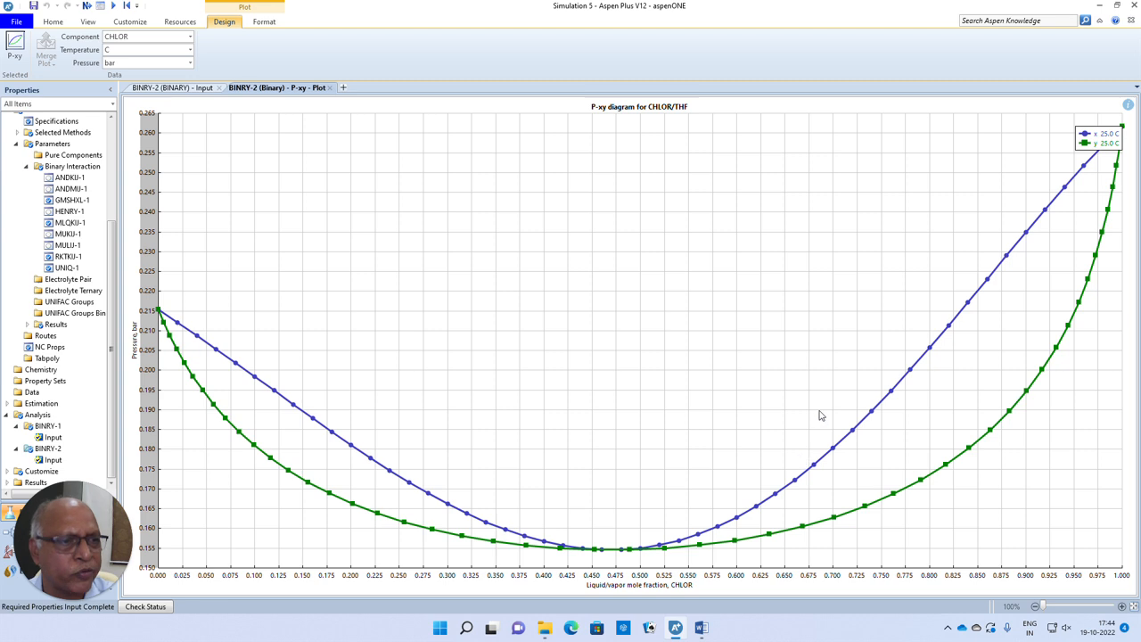
# - Close the P-xy plot and create a y-x plot from the CHLOR/THF analysis results
pyautogui.click(329, 88)
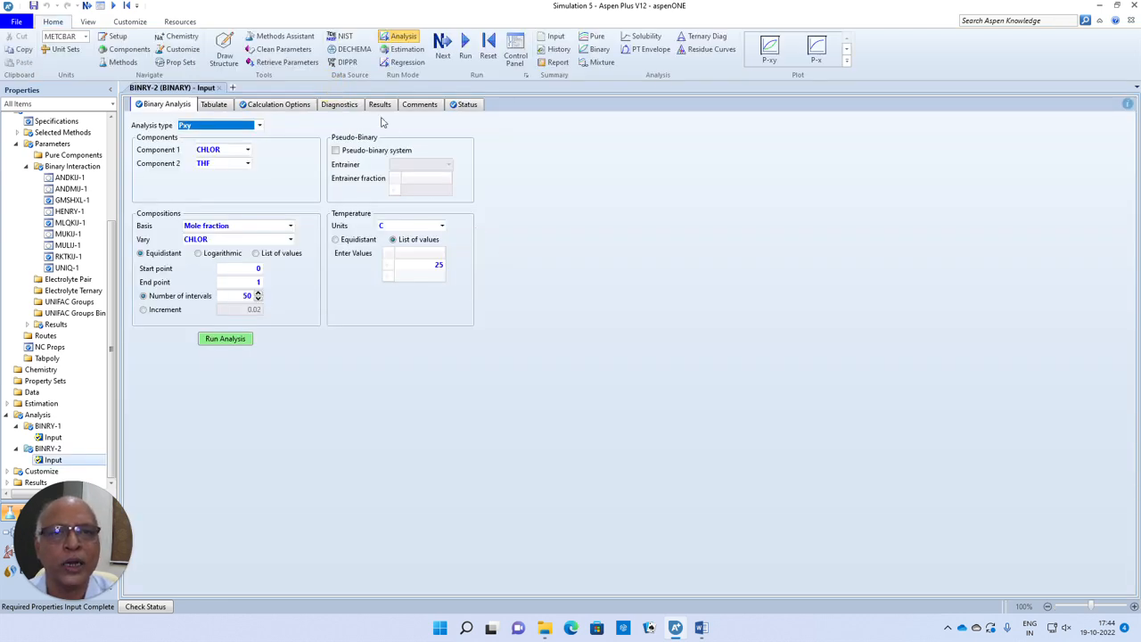
pyautogui.click(380, 105)
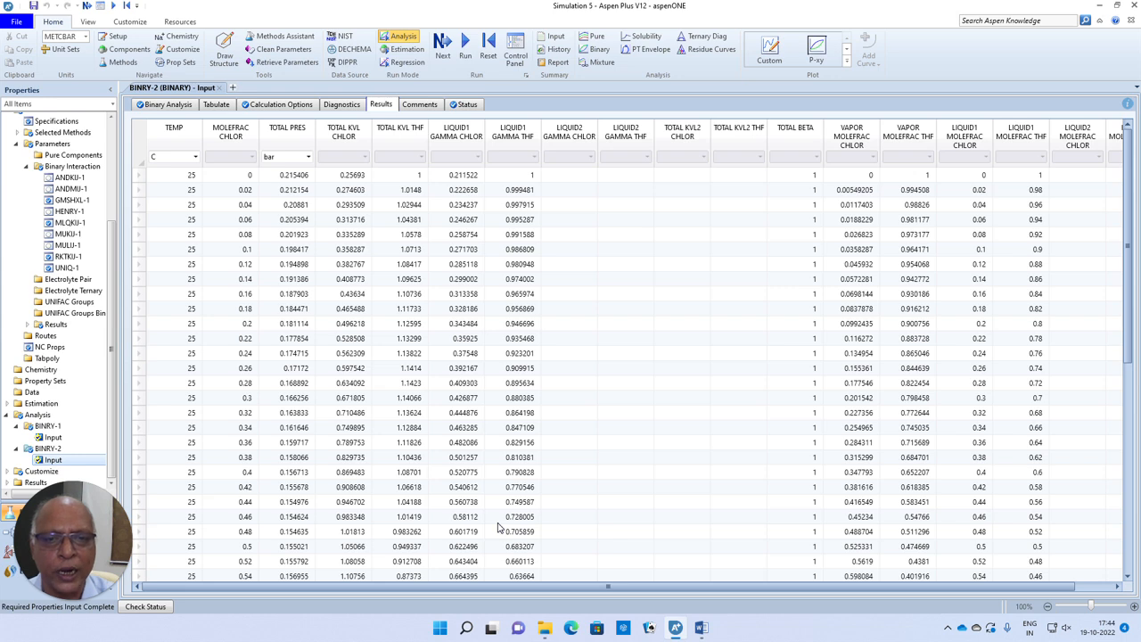
pyautogui.click(845, 55)
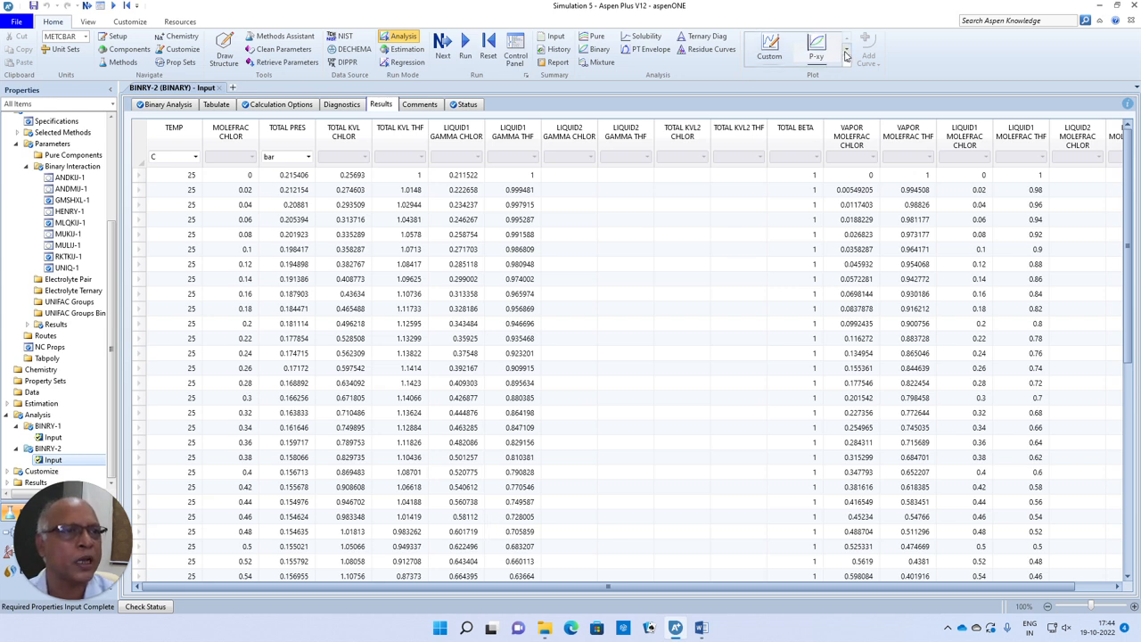
pyautogui.click(844, 56)
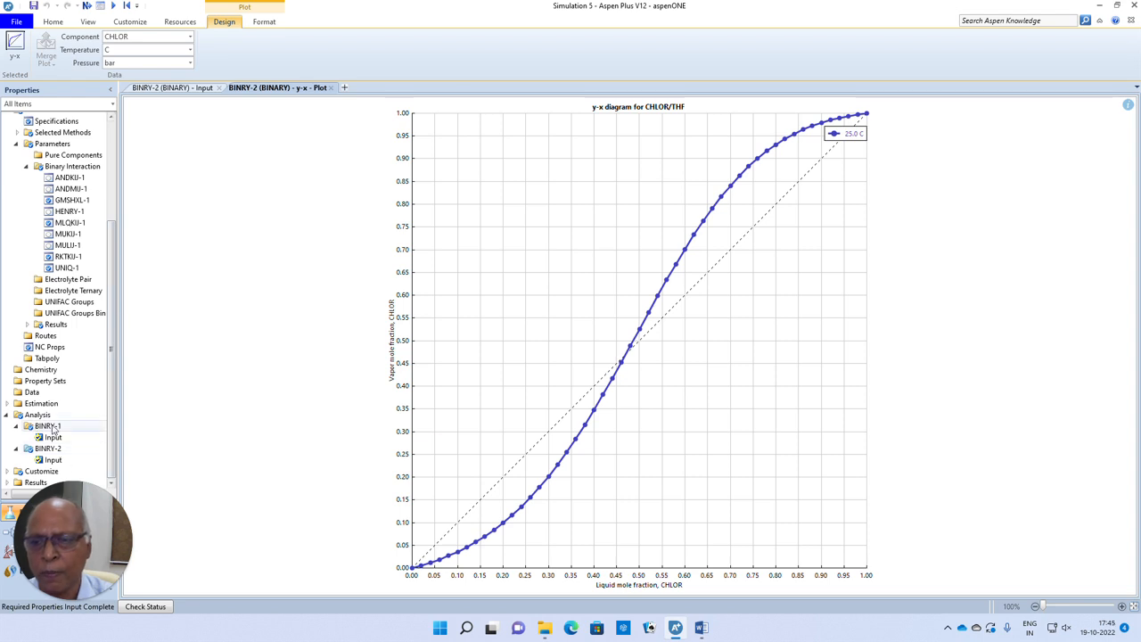
pyautogui.click(167, 88)
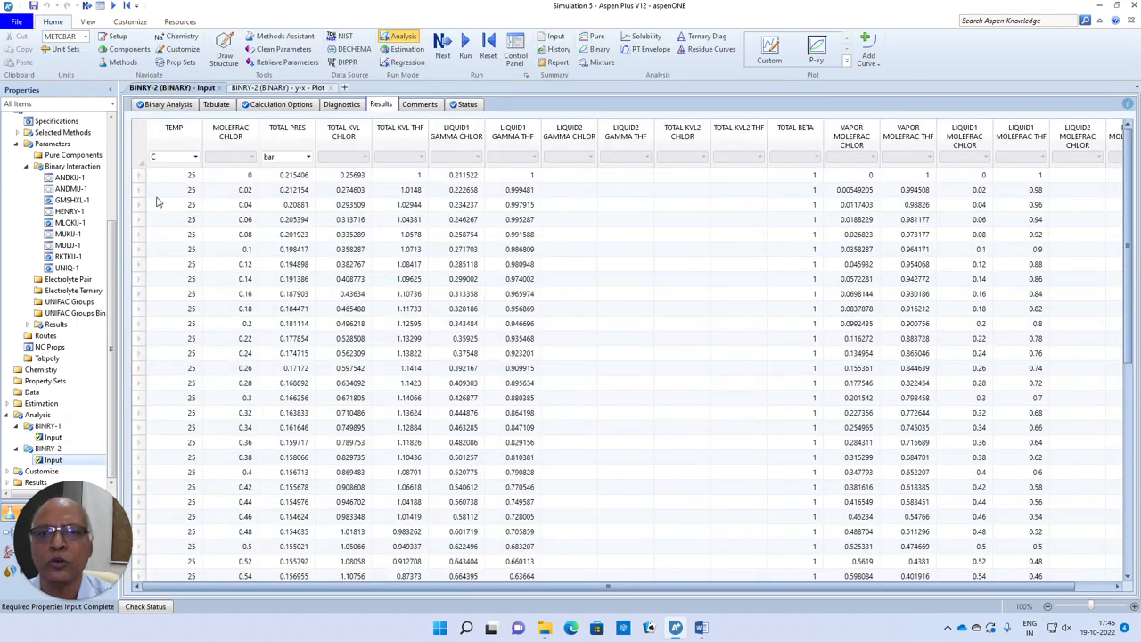
pyautogui.click(35, 416)
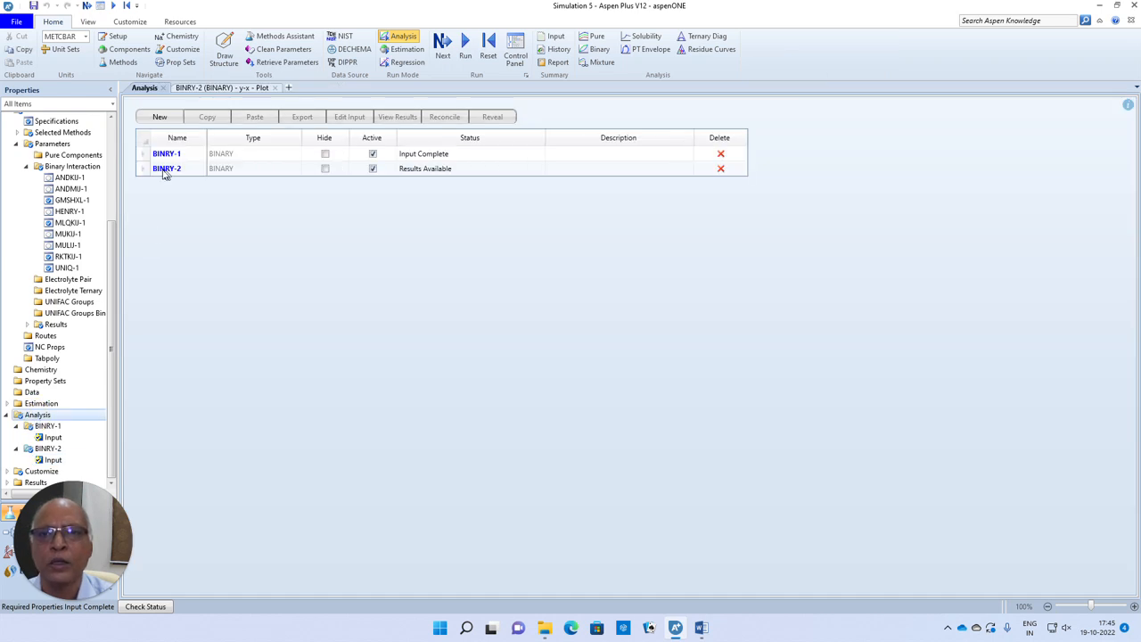
pyautogui.click(159, 117)
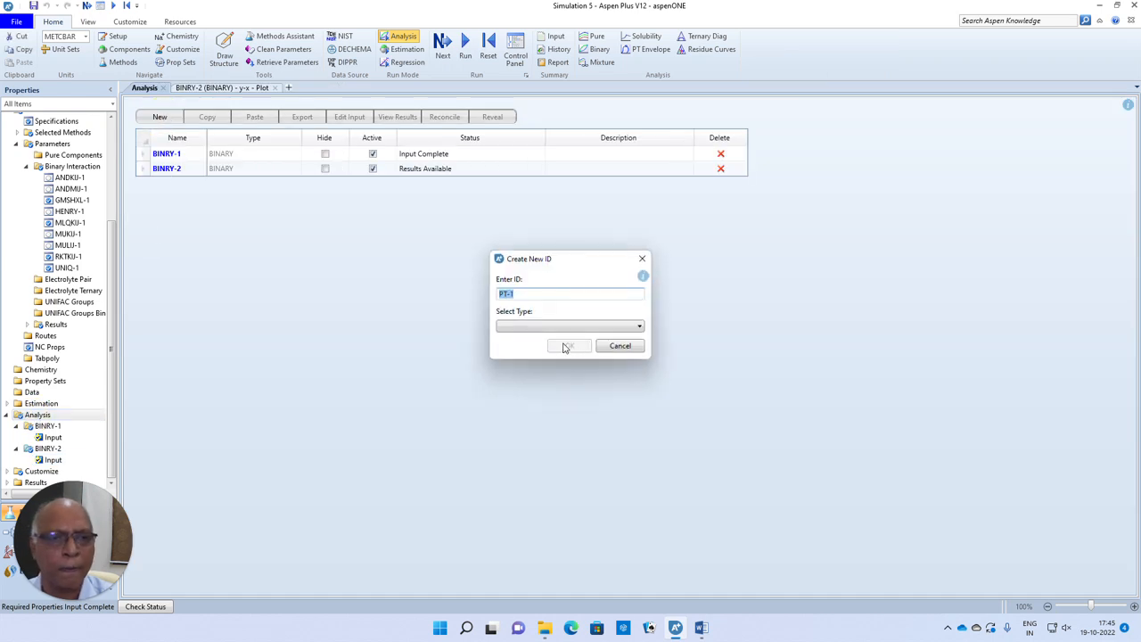
pyautogui.click(621, 347)
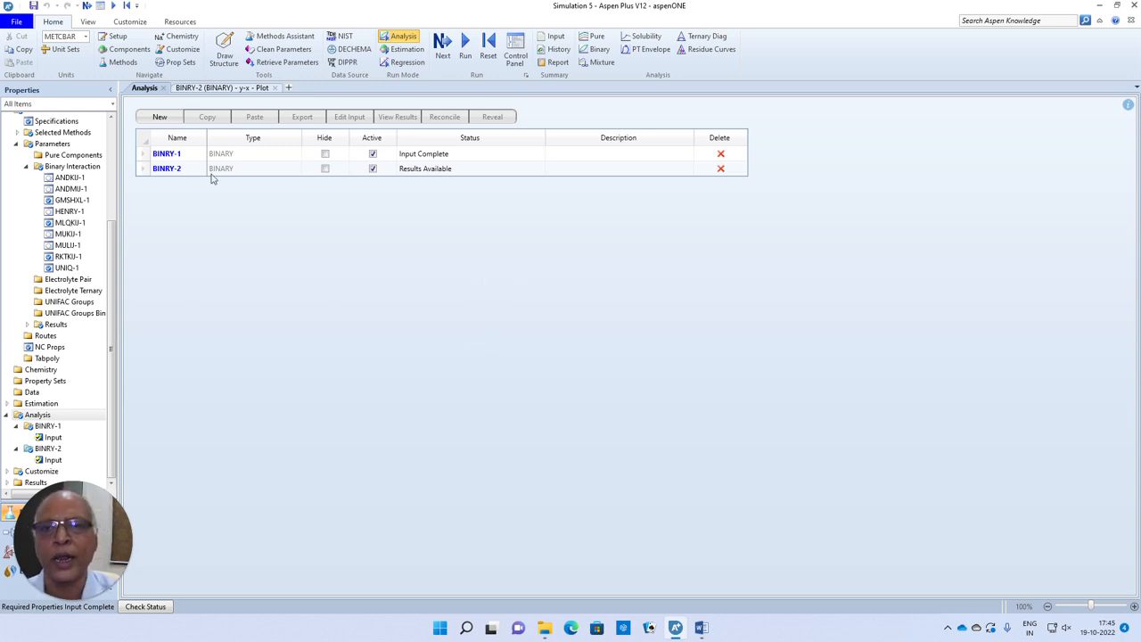
# - Create a PT envelope analysis with CHLOR and THF flows of 100 kmol/hr each, run it and close its plot
pyautogui.click(647, 51)
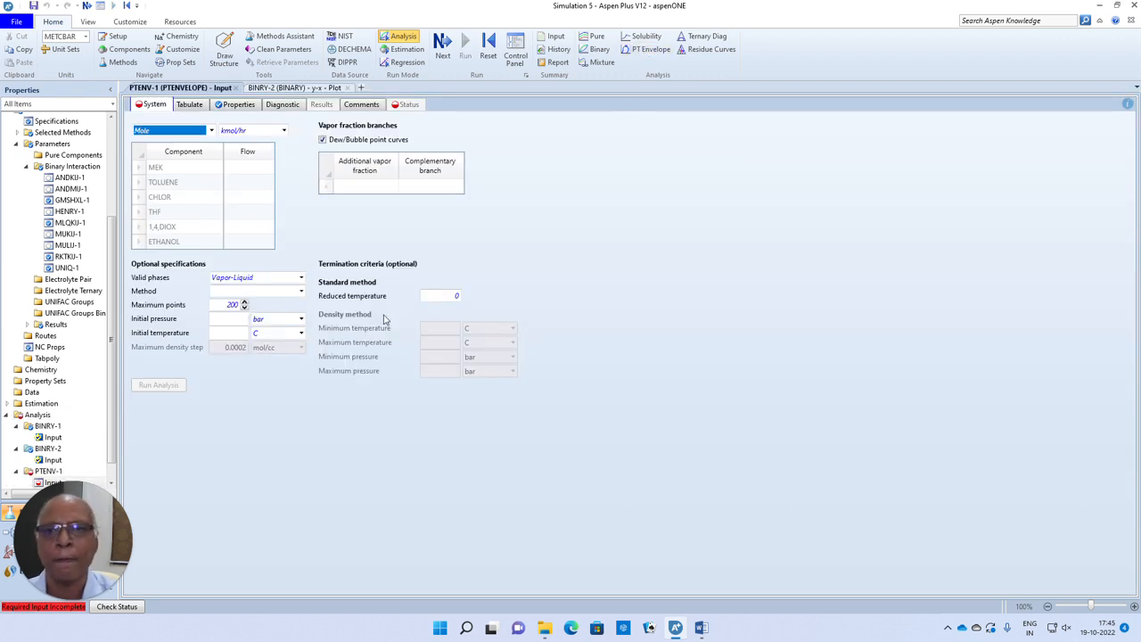
pyautogui.click(166, 200)
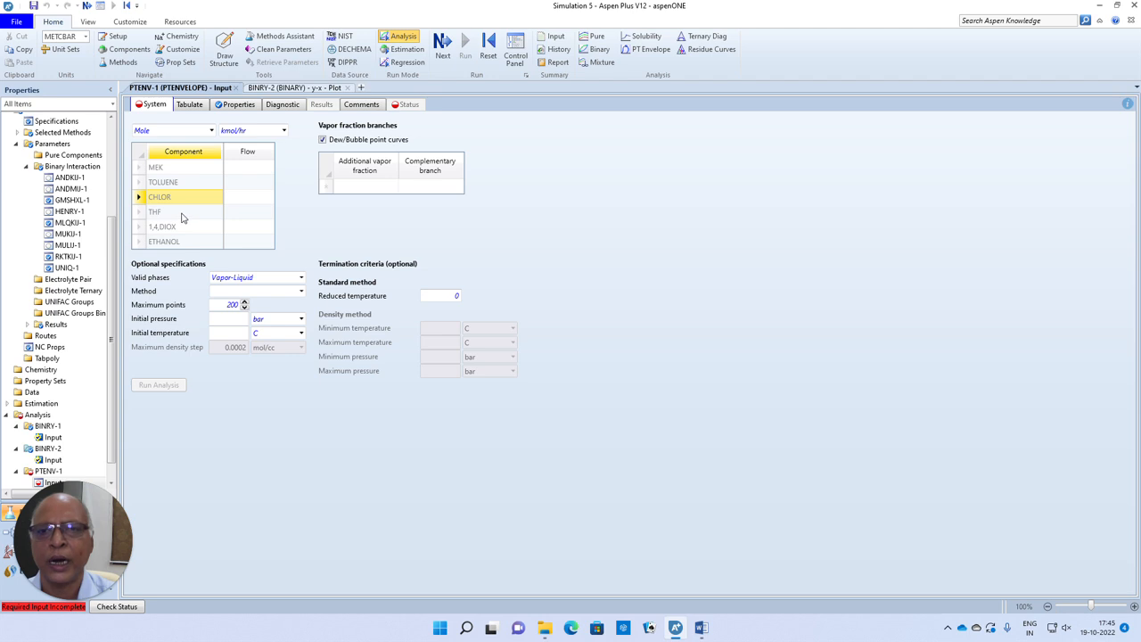
pyautogui.click(255, 200)
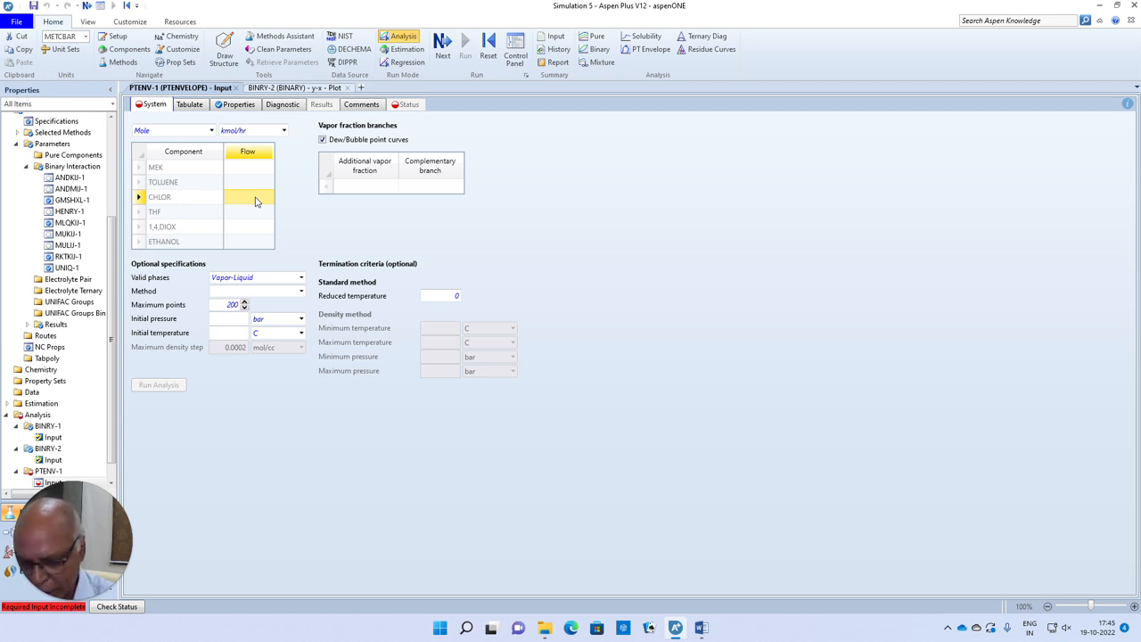
pyautogui.write('100')
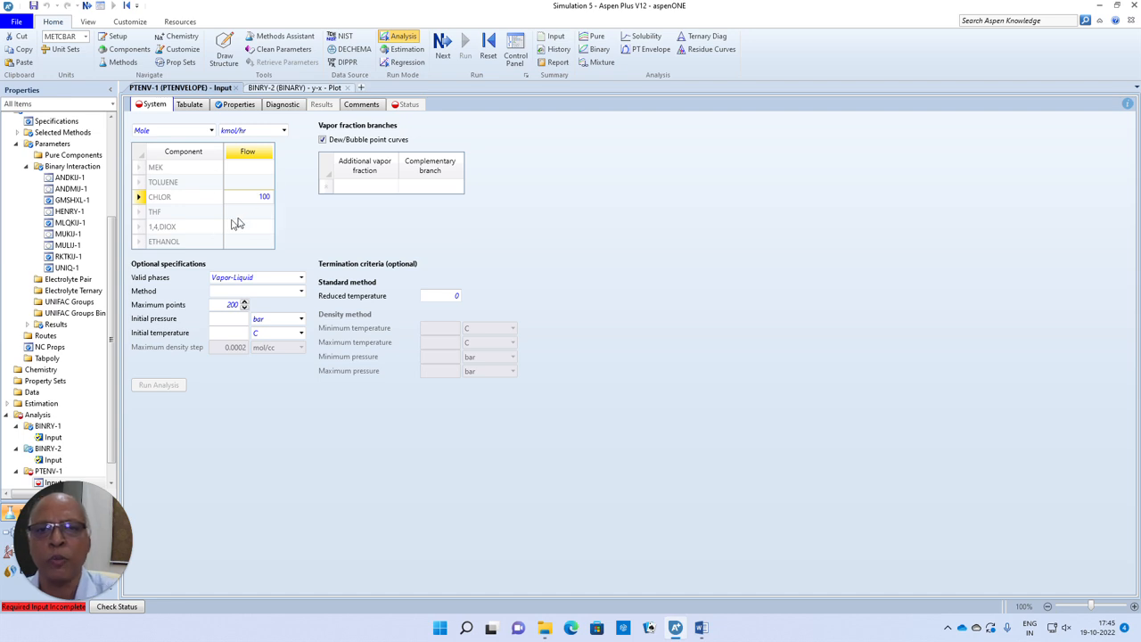
pyautogui.click(253, 214)
pyautogui.write('100')
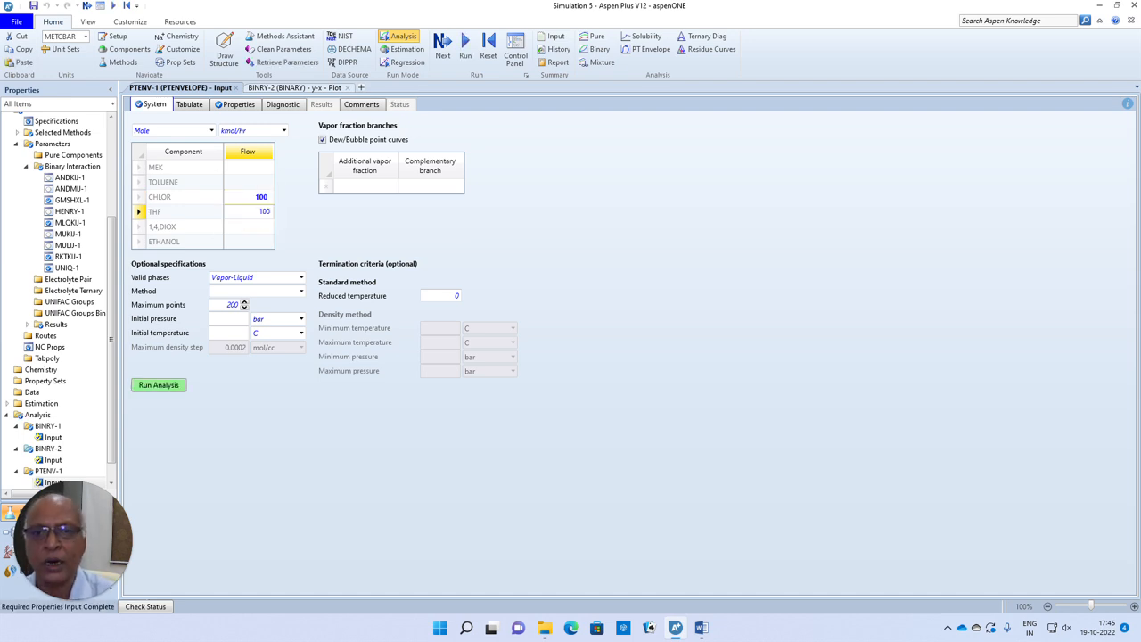
pyautogui.click(274, 399)
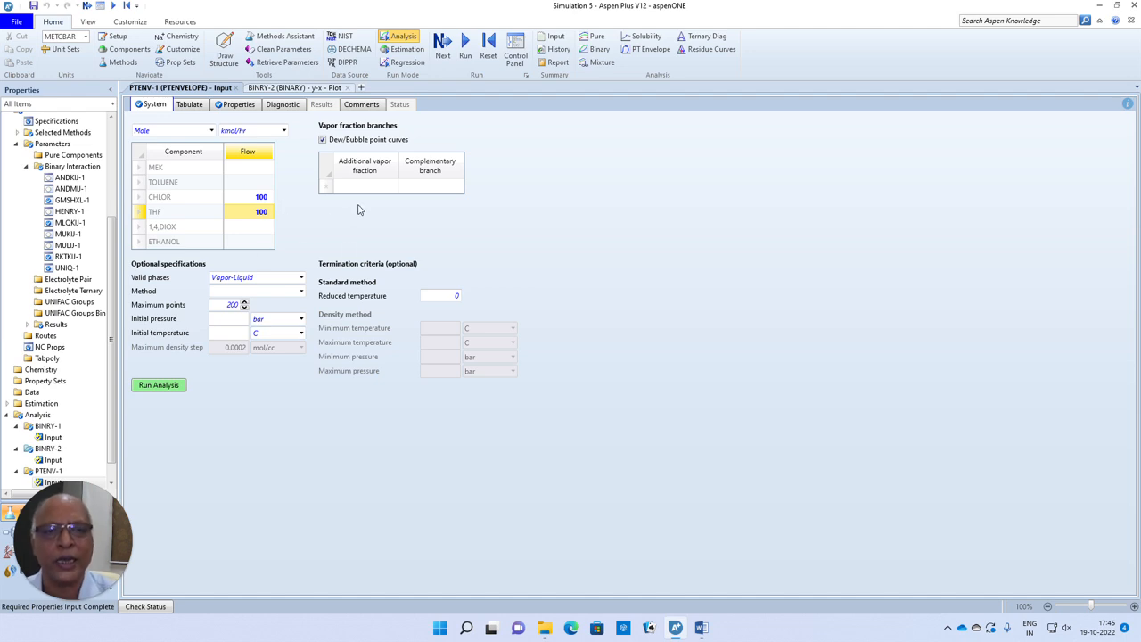
pyautogui.click(172, 385)
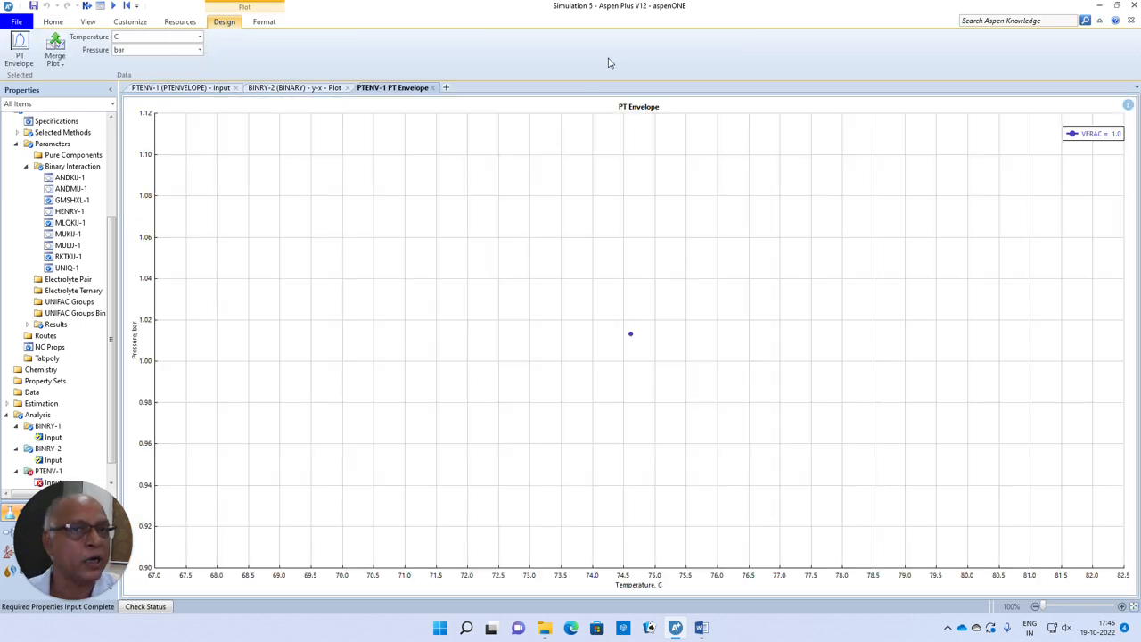
pyautogui.click(434, 87)
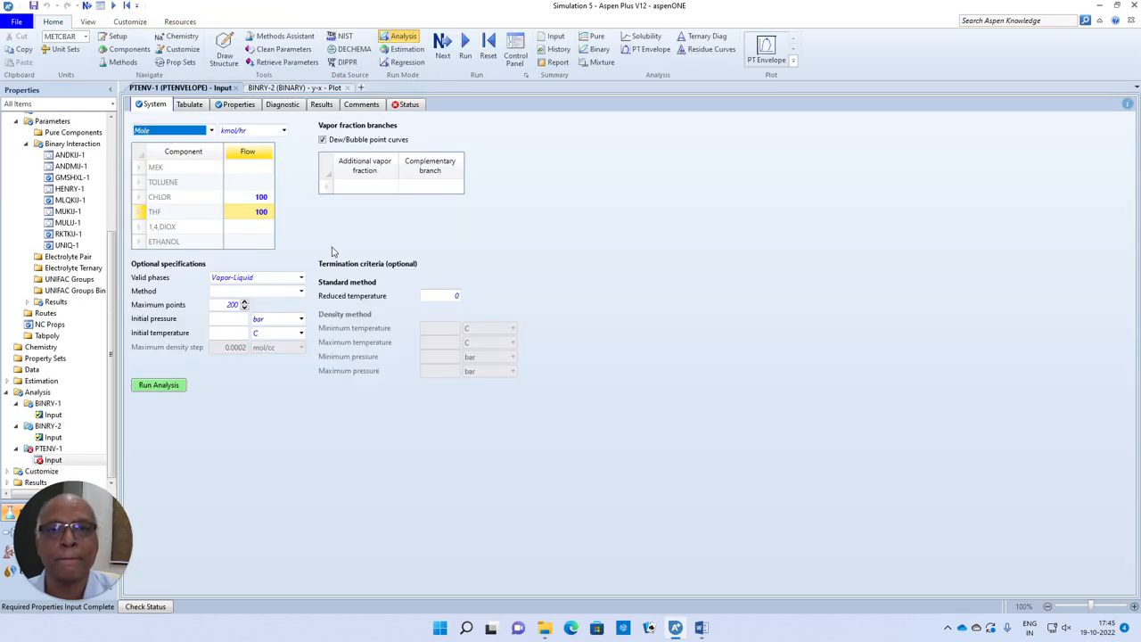
# - Set the PT envelope's initial pressure to 1 bar, rerun the analysis and close the resulting plot
pyautogui.click(241, 318)
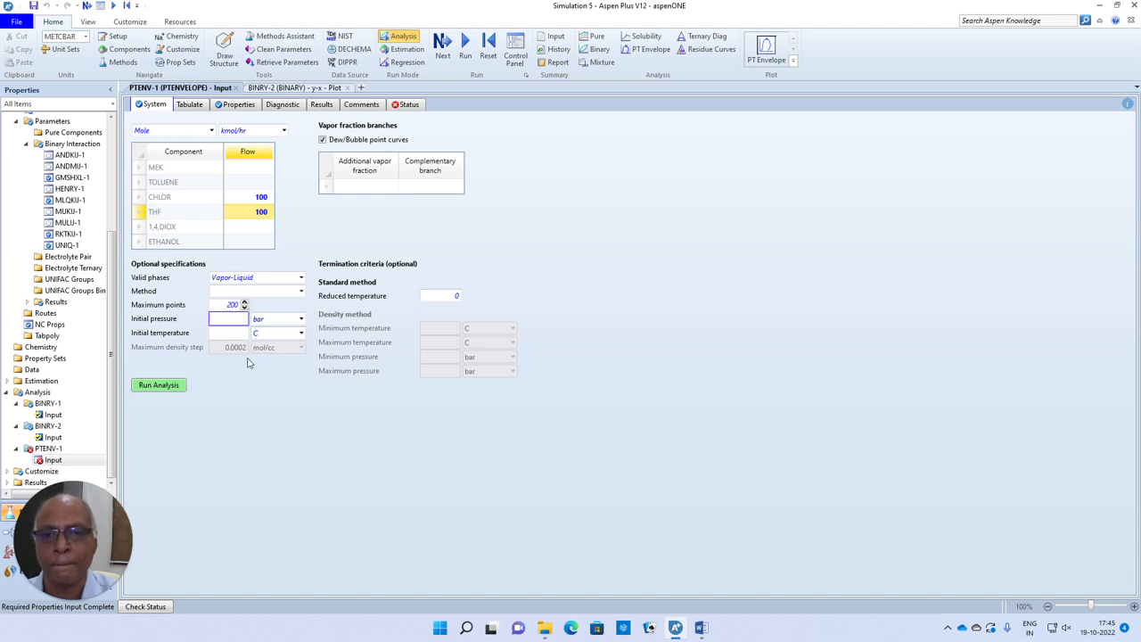
pyautogui.click(235, 324)
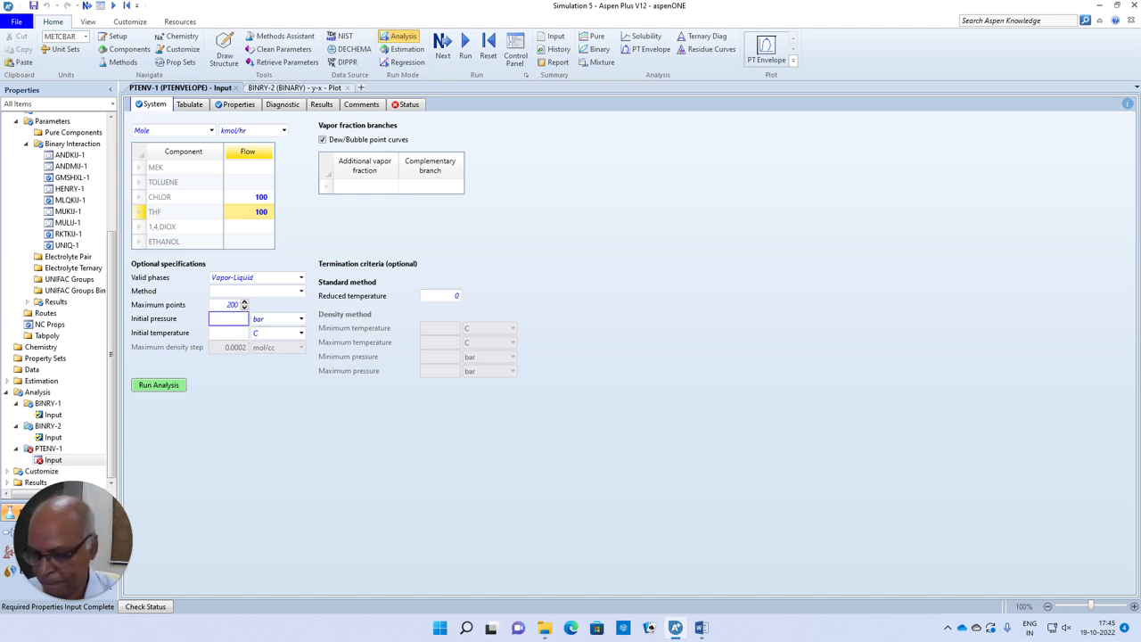
pyautogui.click(273, 425)
pyautogui.click(169, 384)
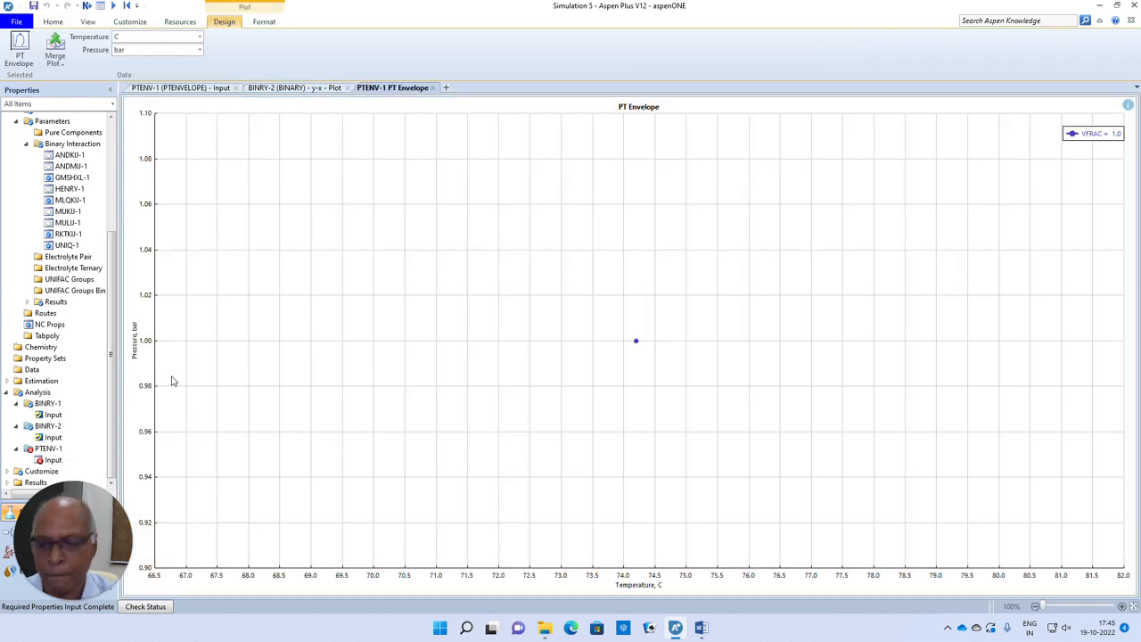
pyautogui.click(432, 89)
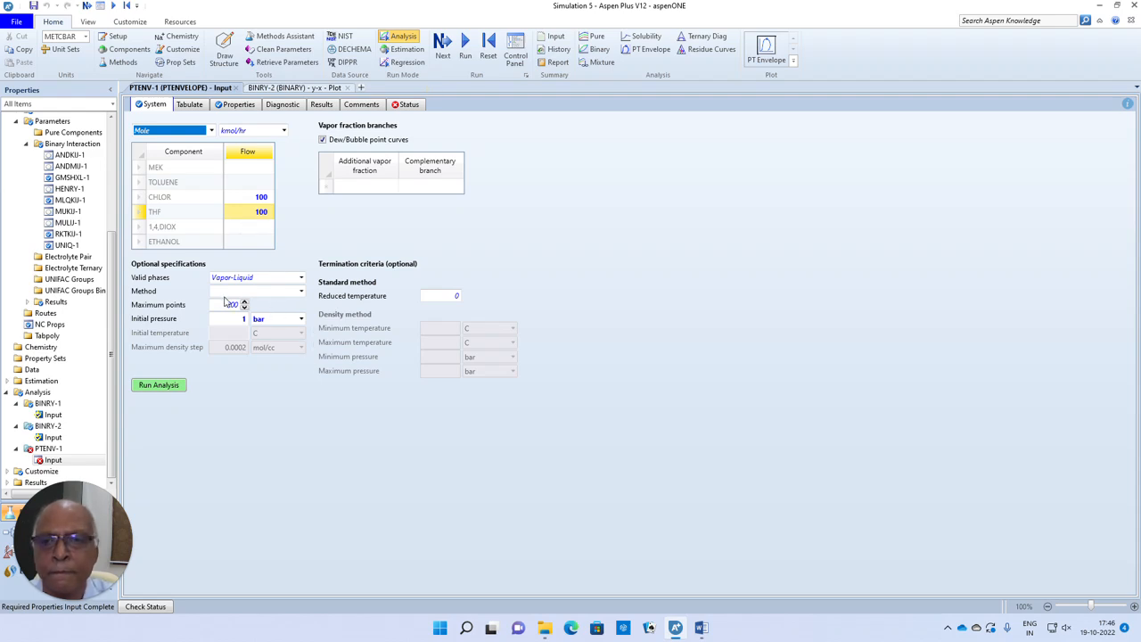
# - Set the PT envelope calculation method to Standard and rerun the analysis, closing its plot
pyautogui.click(301, 292)
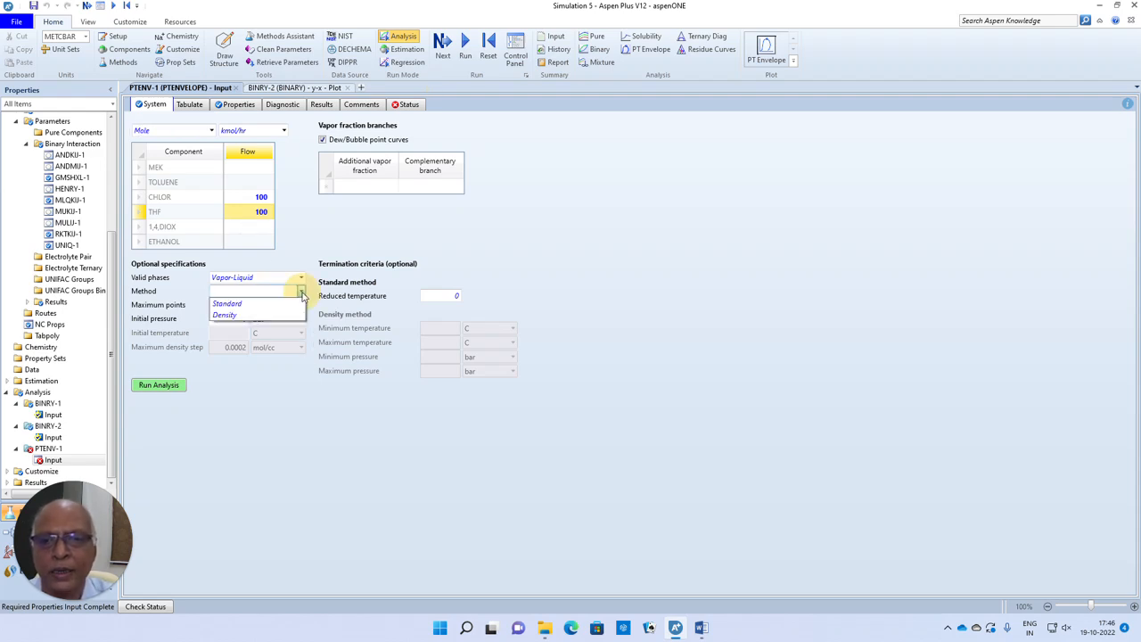
pyautogui.click(233, 303)
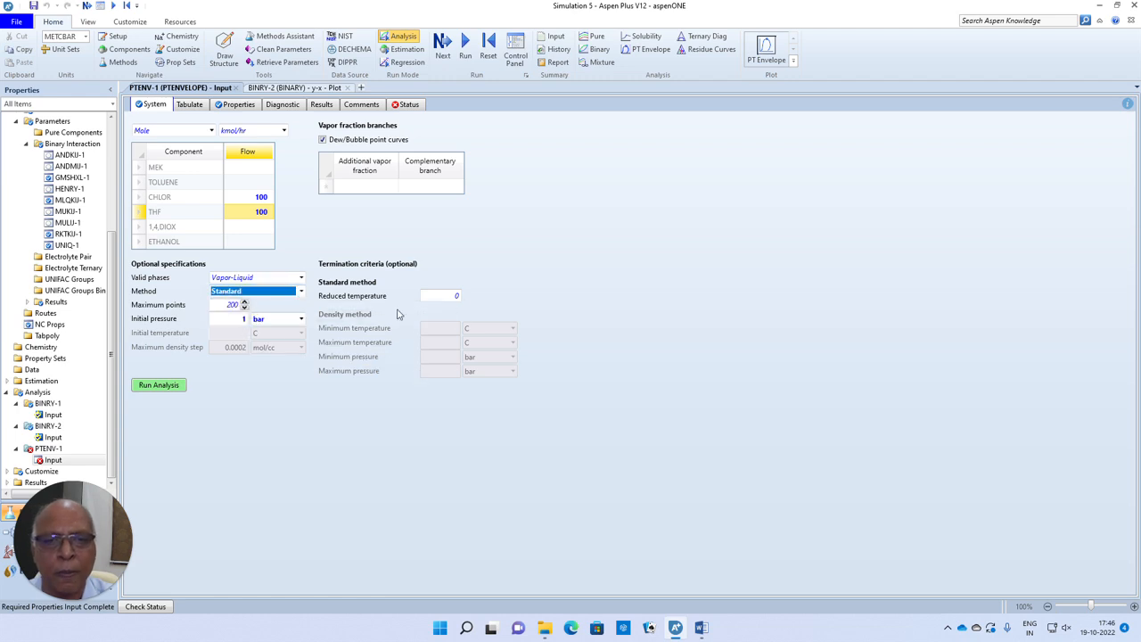
pyautogui.click(159, 386)
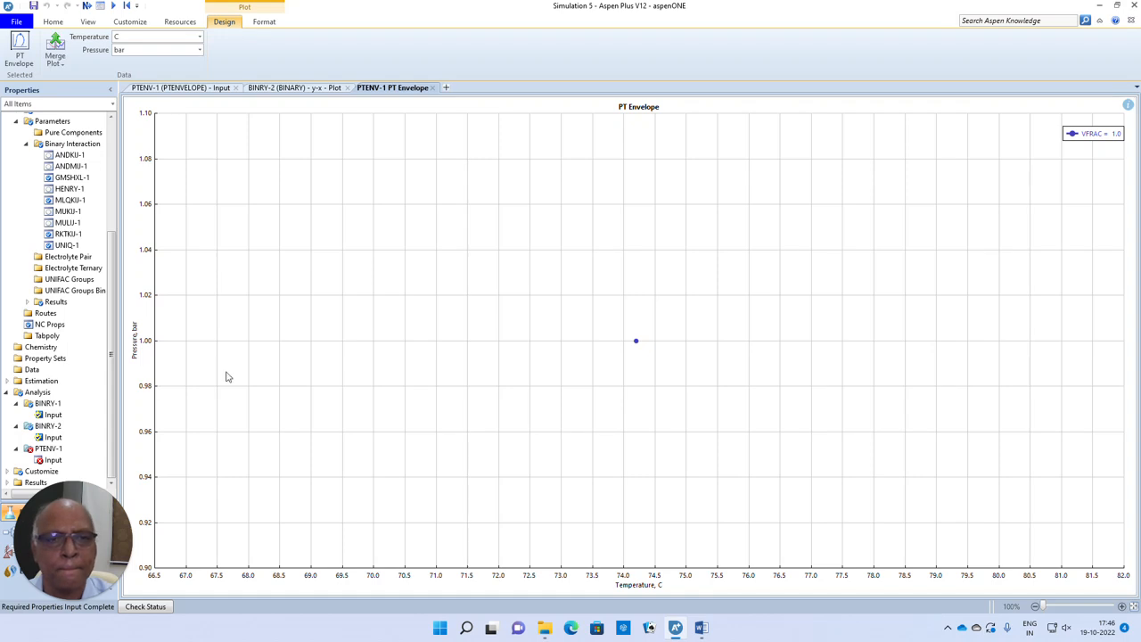
pyautogui.click(432, 87)
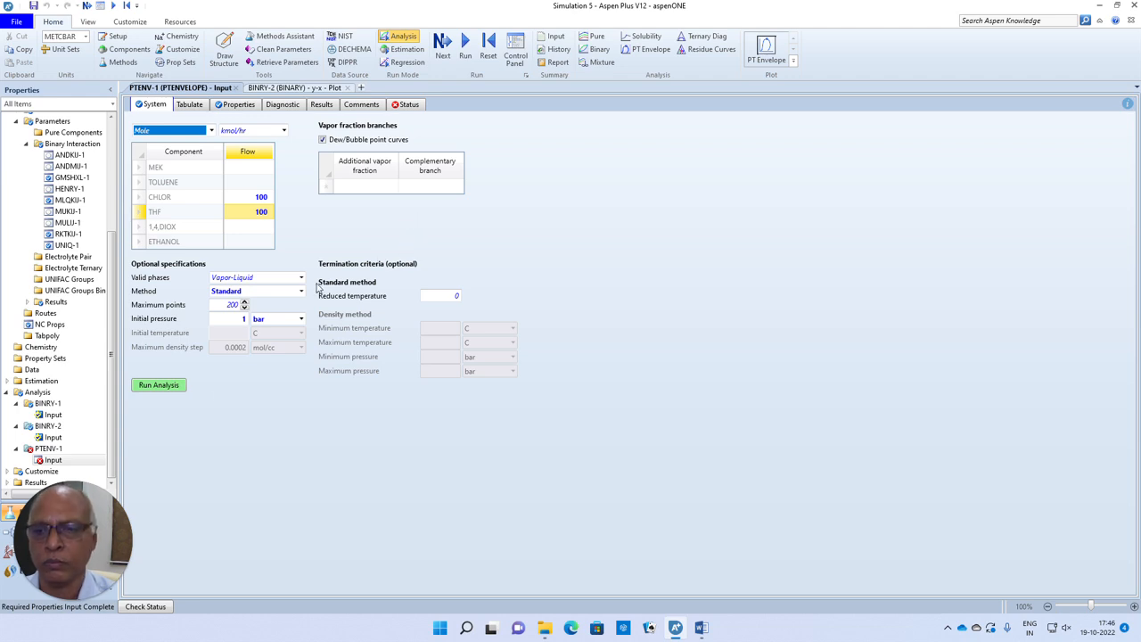
# - Clear the CHLOR and THF flows and set the MEK and TOLUENE flows to 100 kmol/hr each
pyautogui.click(66, 462)
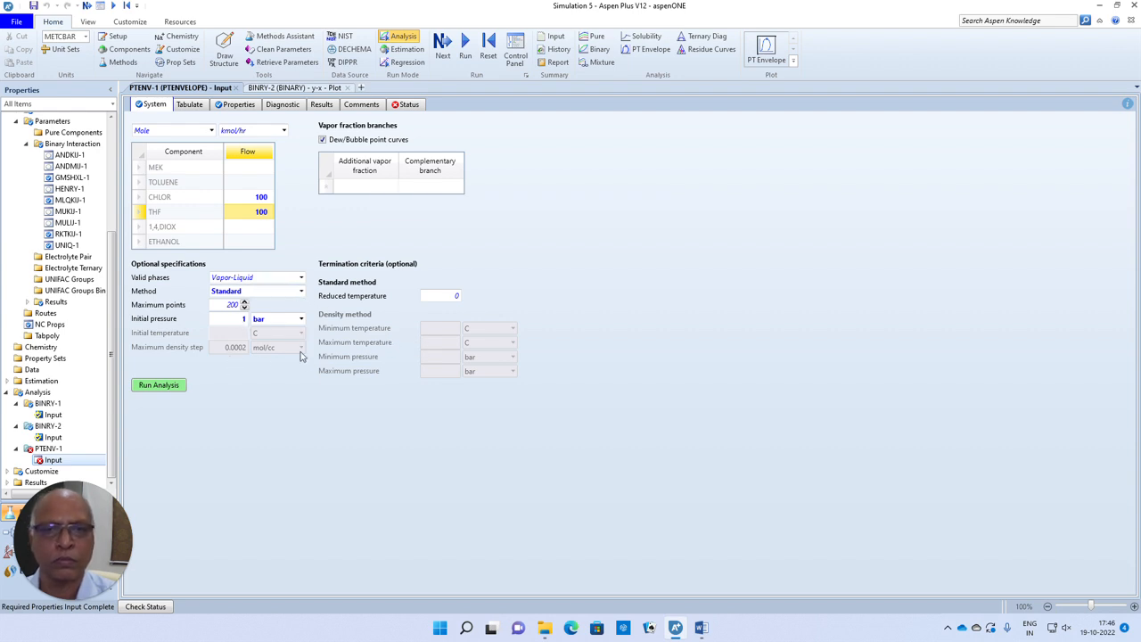
pyautogui.click(172, 171)
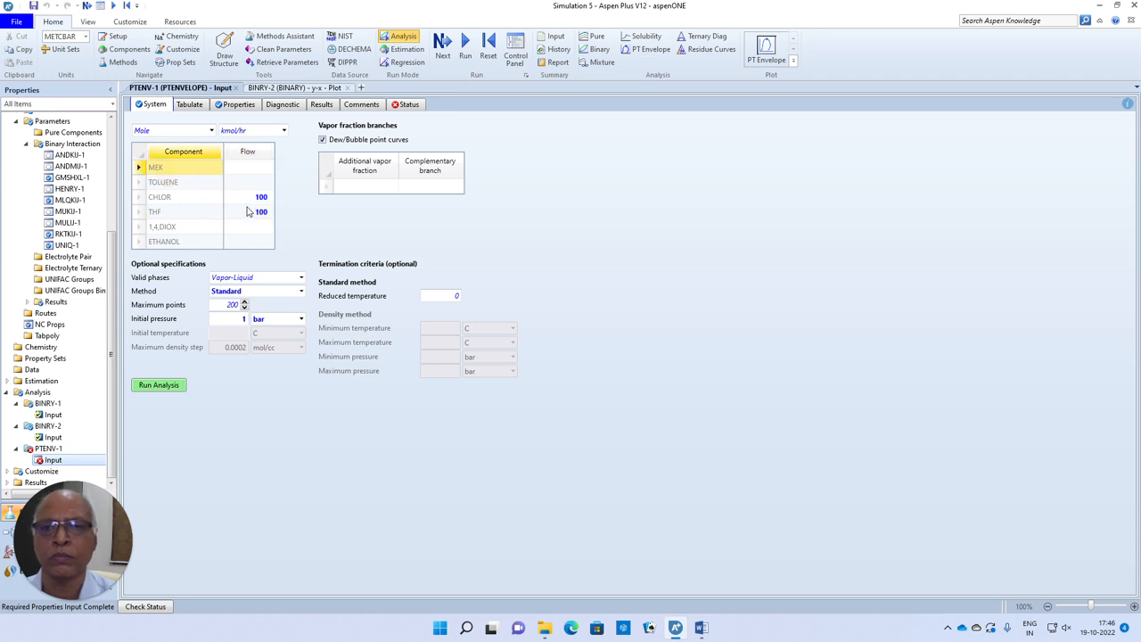
pyautogui.click(205, 200)
pyautogui.click(254, 202)
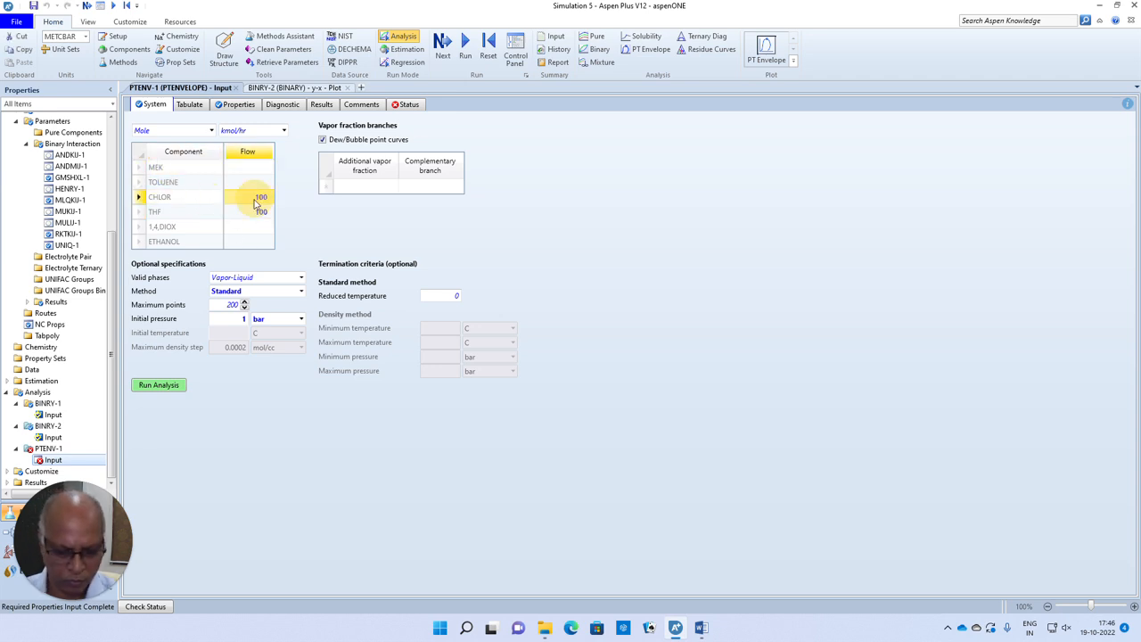
pyautogui.press('Delete')
pyautogui.click(258, 220)
pyautogui.press('Delete')
pyautogui.click(251, 171)
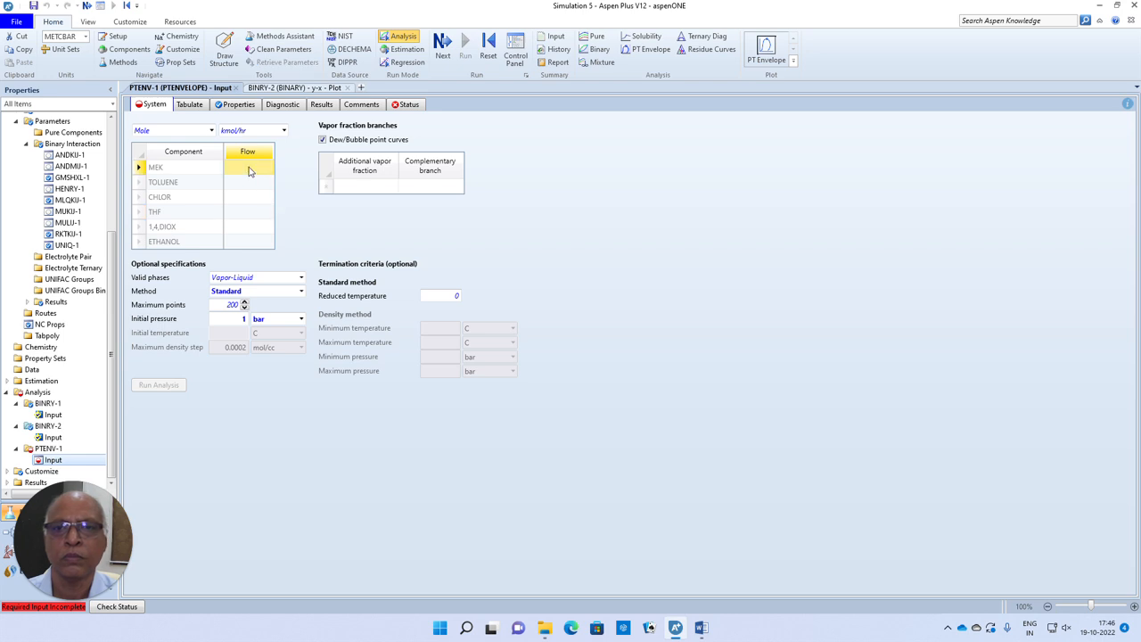
pyautogui.write('100')
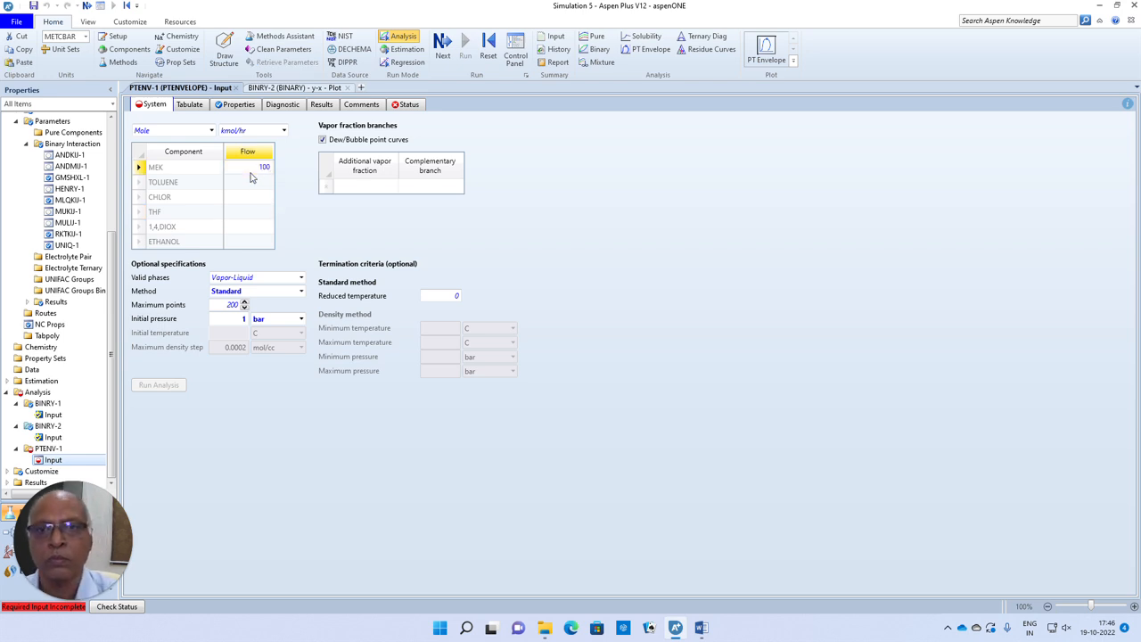
pyautogui.click(252, 181)
pyautogui.write('100')
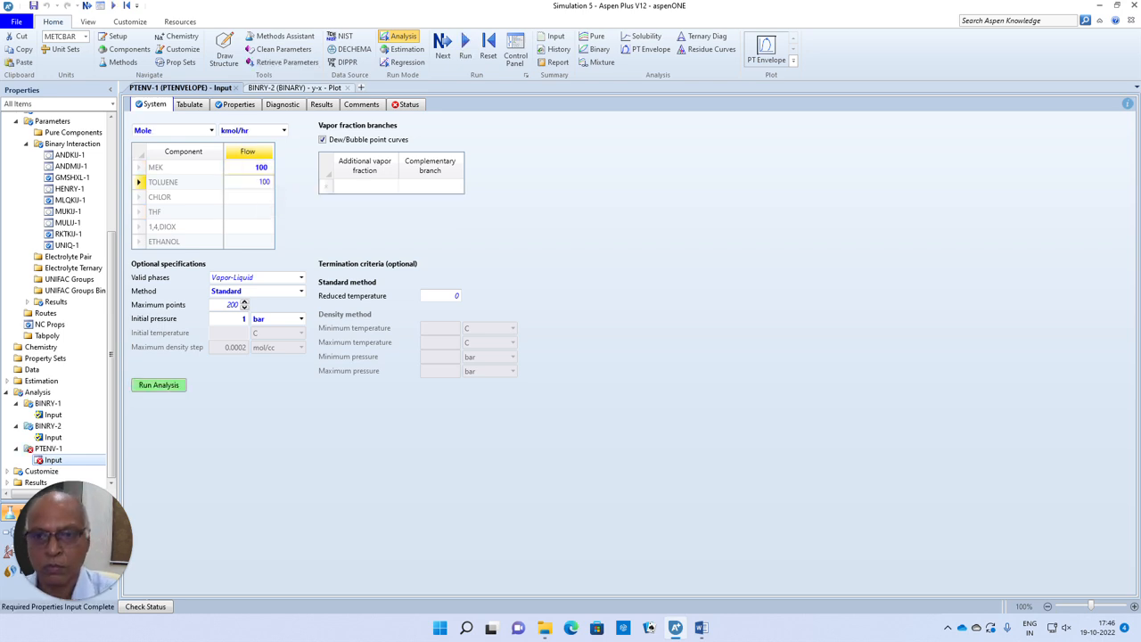
pyautogui.click(260, 419)
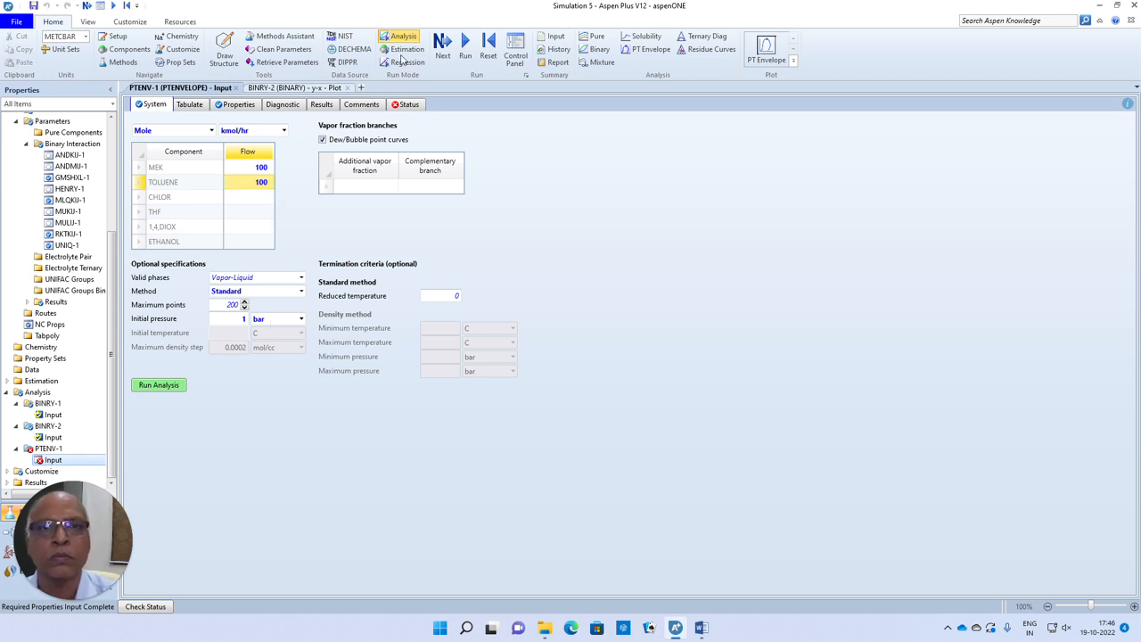
# - Run the PT envelope analysis for MEK and TOLUENE and move the plot legend to the empty area above the curves
pyautogui.click(407, 104)
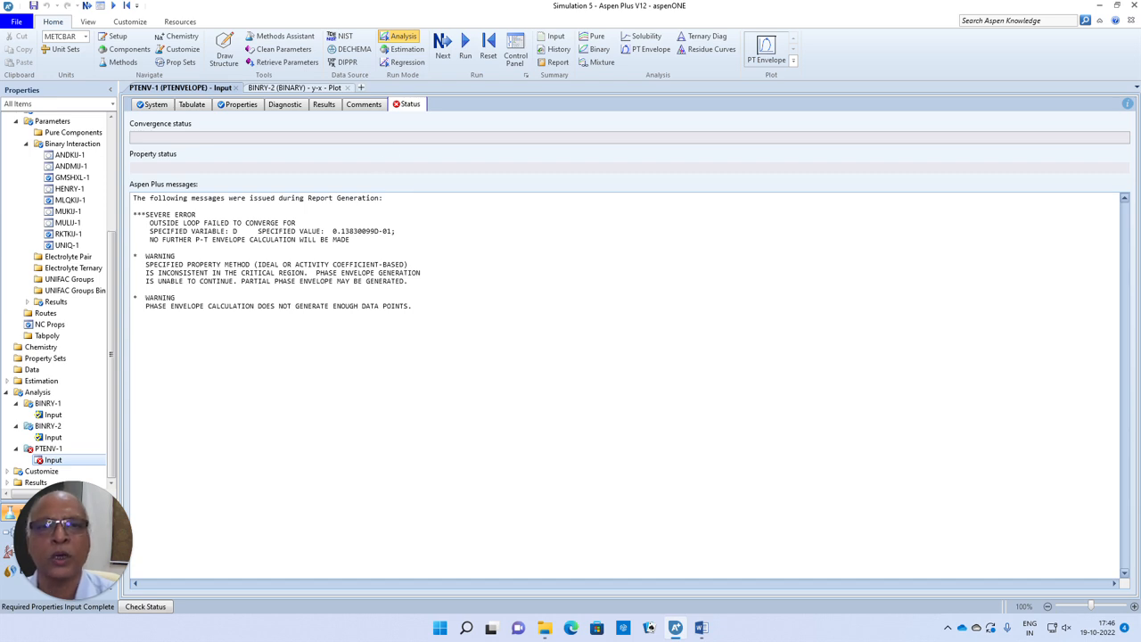
pyautogui.click(346, 87)
pyautogui.click(48, 448)
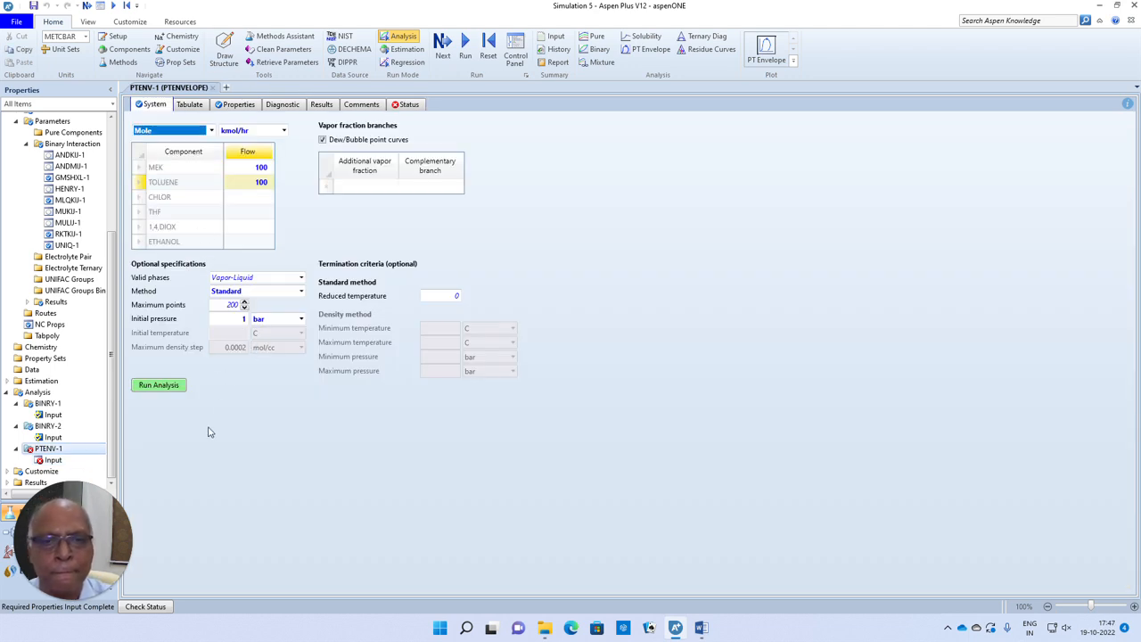
pyautogui.click(161, 385)
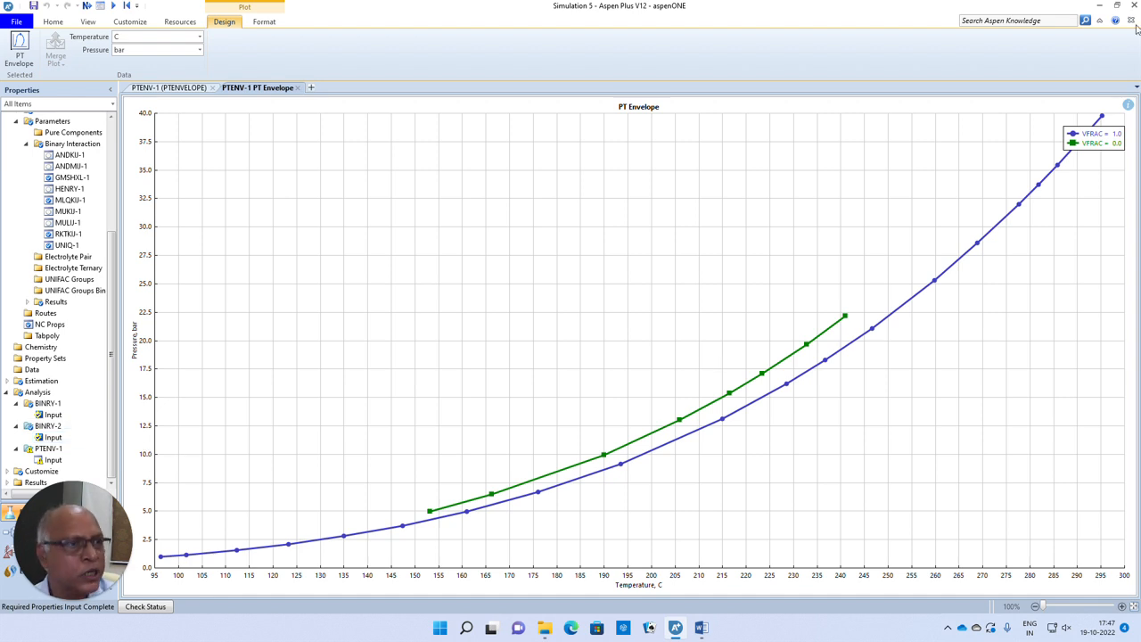
pyautogui.moveTo(1086, 139); pyautogui.dragTo(590, 301)
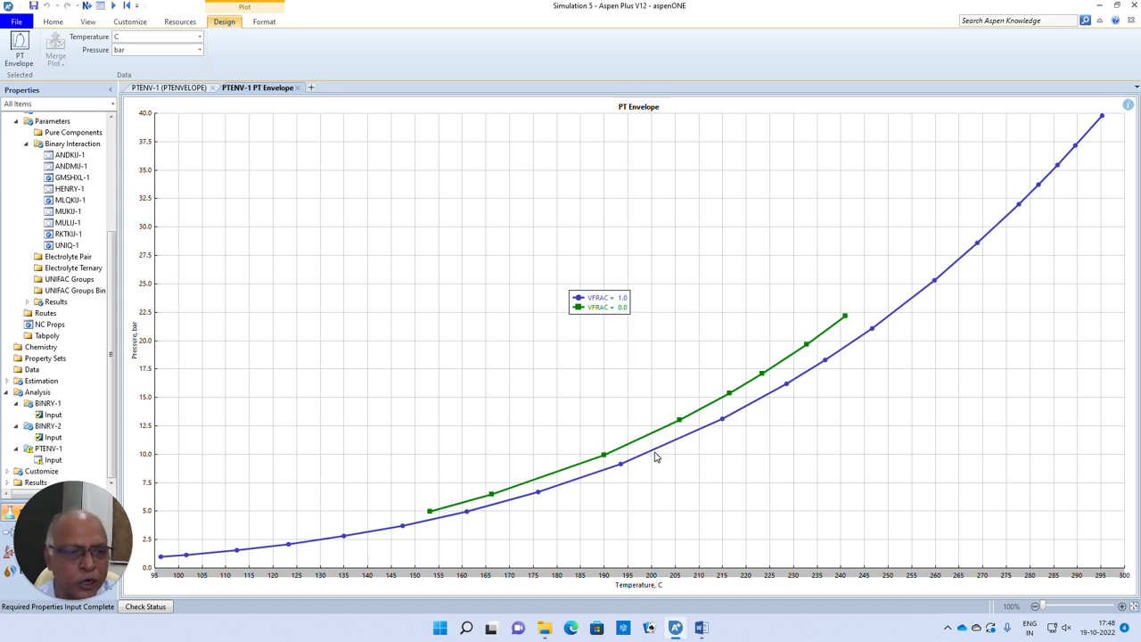
# - Close the PT envelope plot and the PTENV-1 analysis form
pyautogui.click(153, 456)
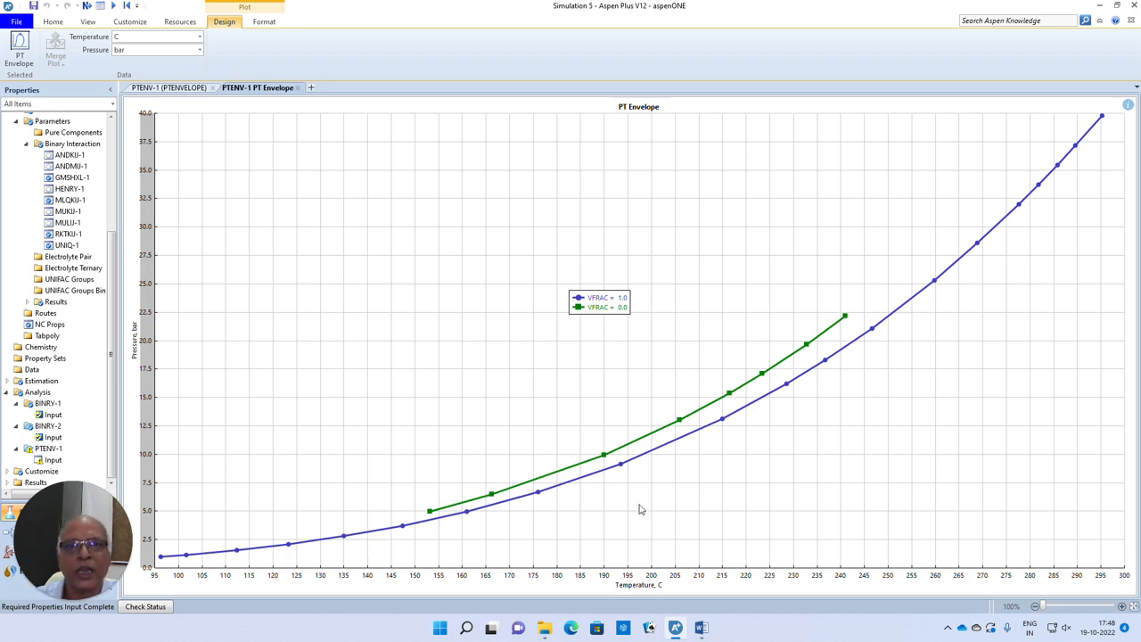
pyautogui.click(297, 87)
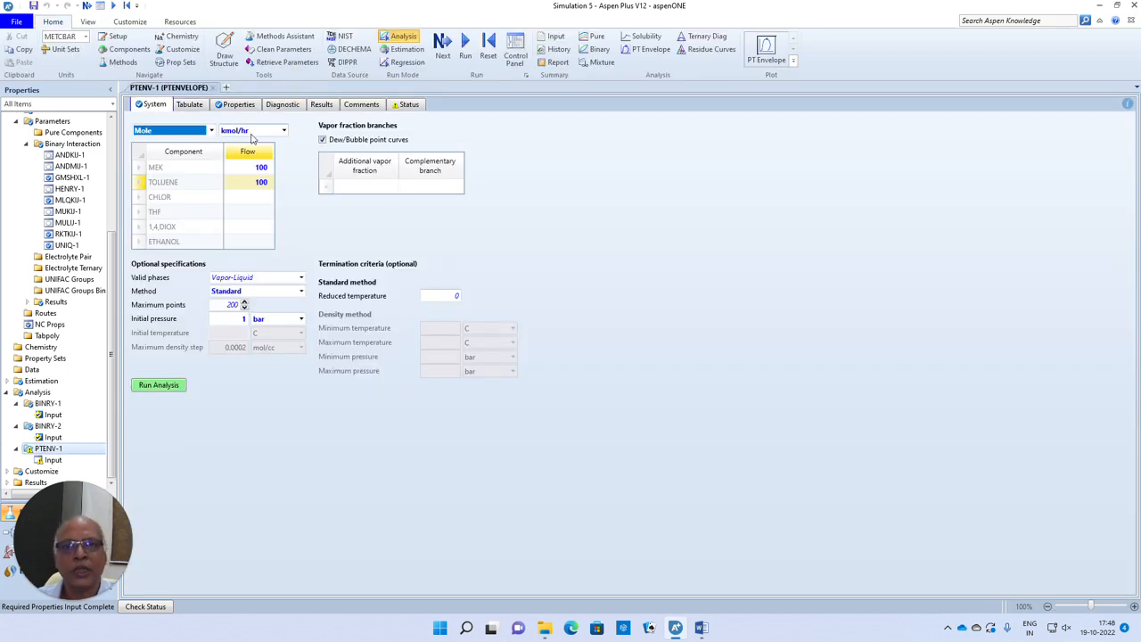
pyautogui.click(212, 88)
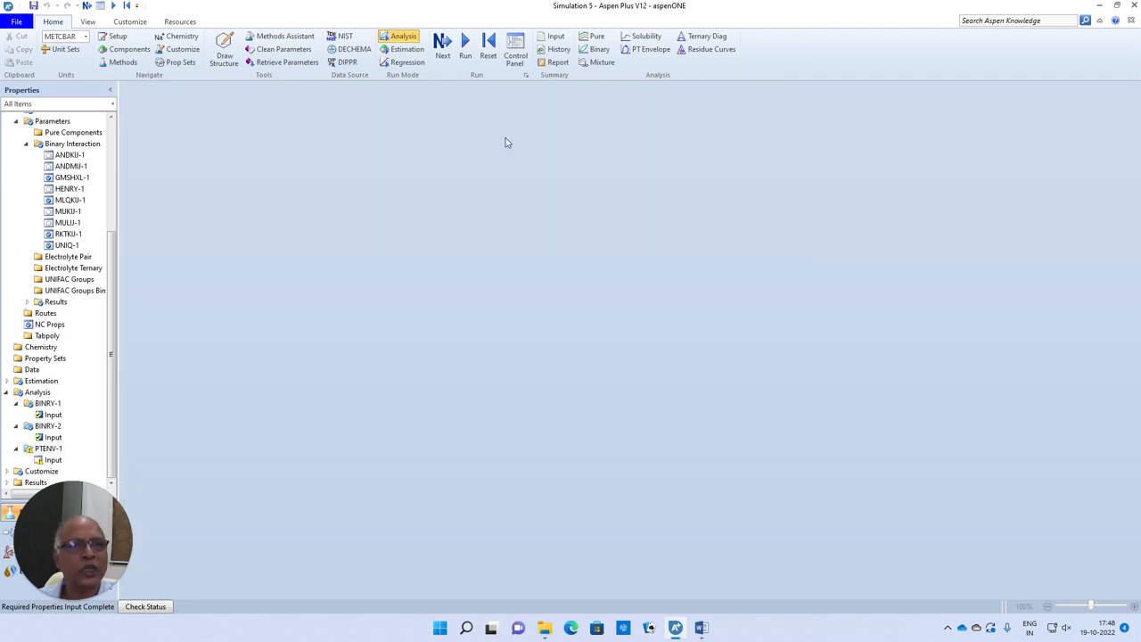
# - Start a pure component analysis and select MEK as its component
pyautogui.click(595, 41)
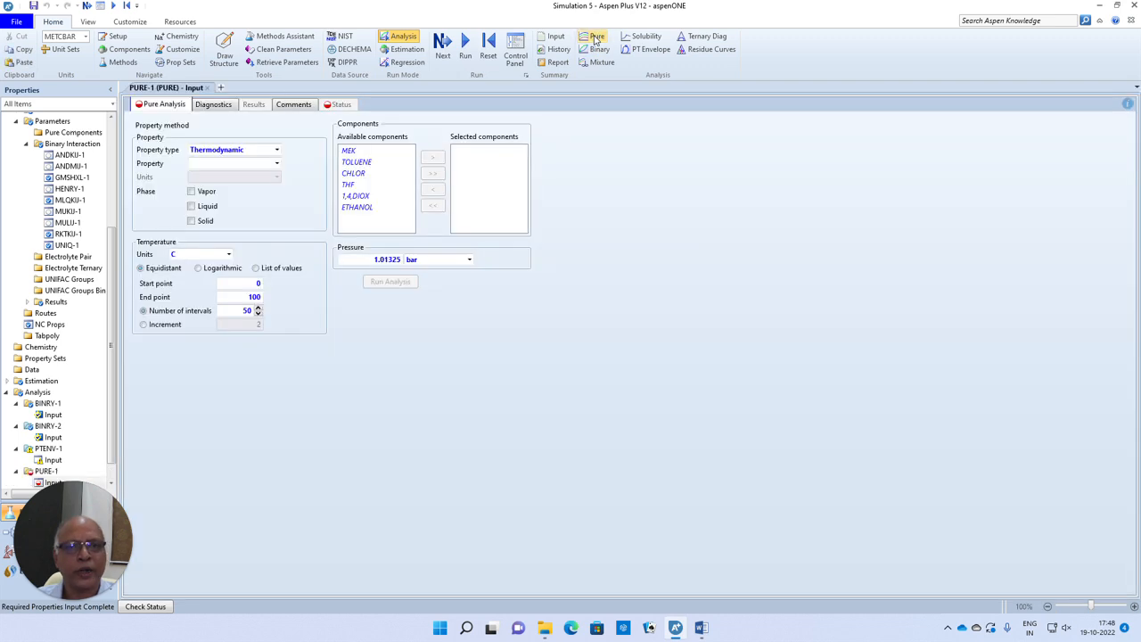
pyautogui.click(357, 151)
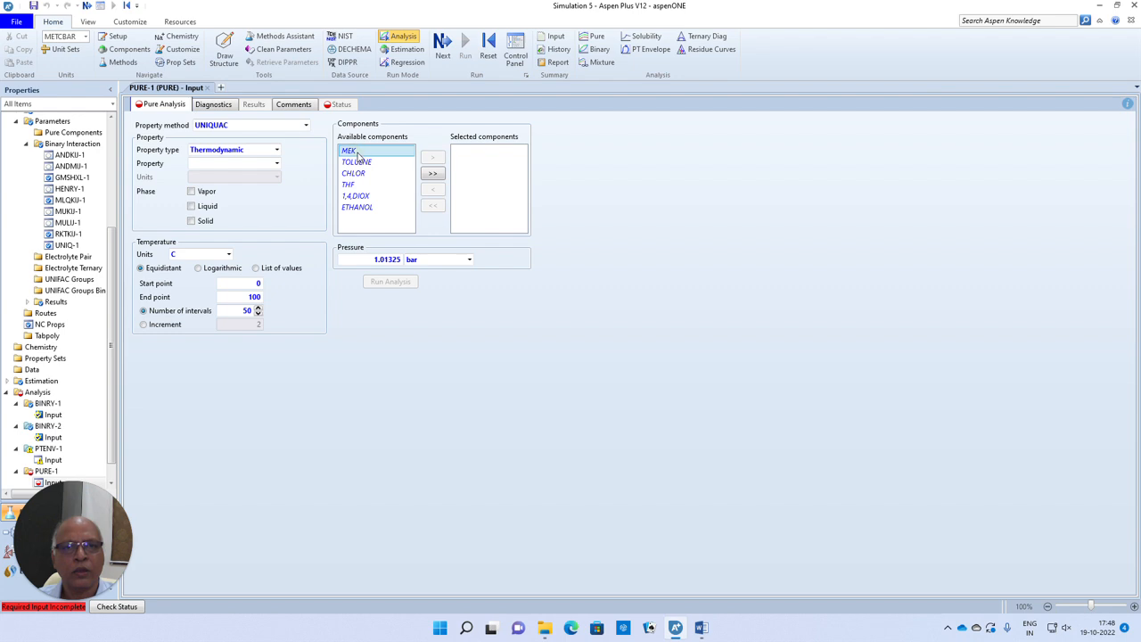
pyautogui.click(432, 157)
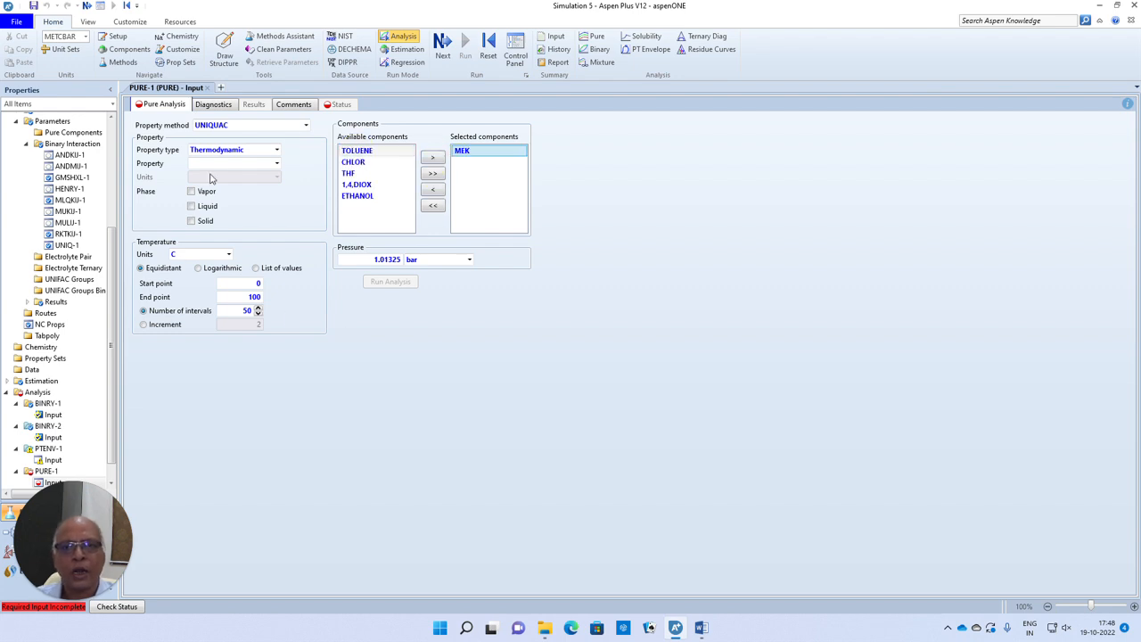
# - Run the analysis for property CP from property type All and move the plot legend to the empty area above the curve
pyautogui.click(277, 150)
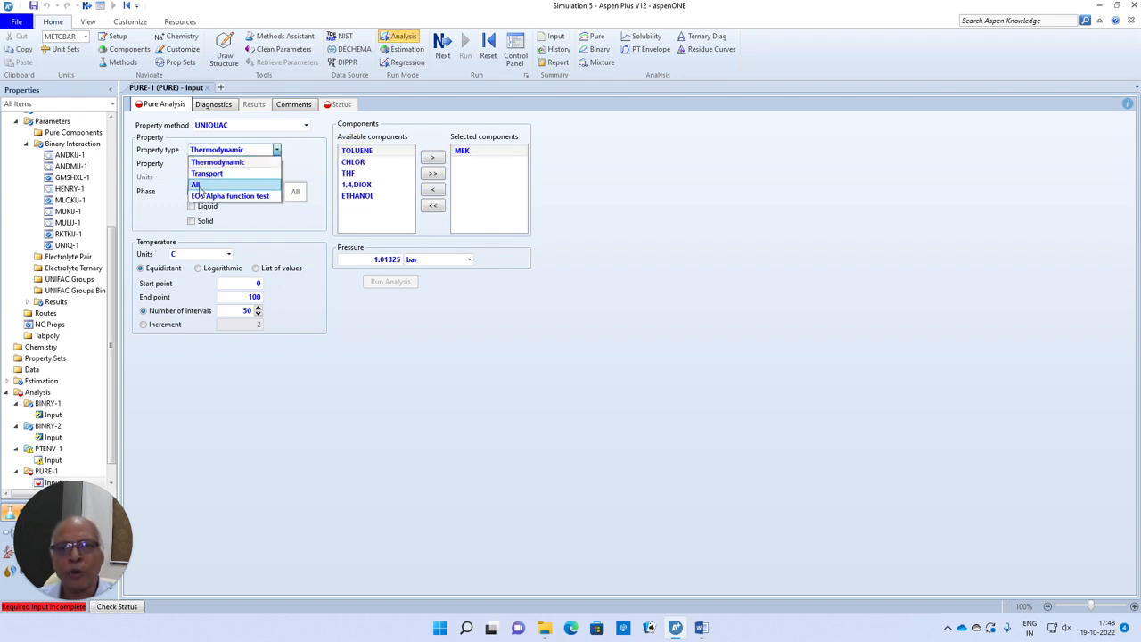
pyautogui.click(196, 185)
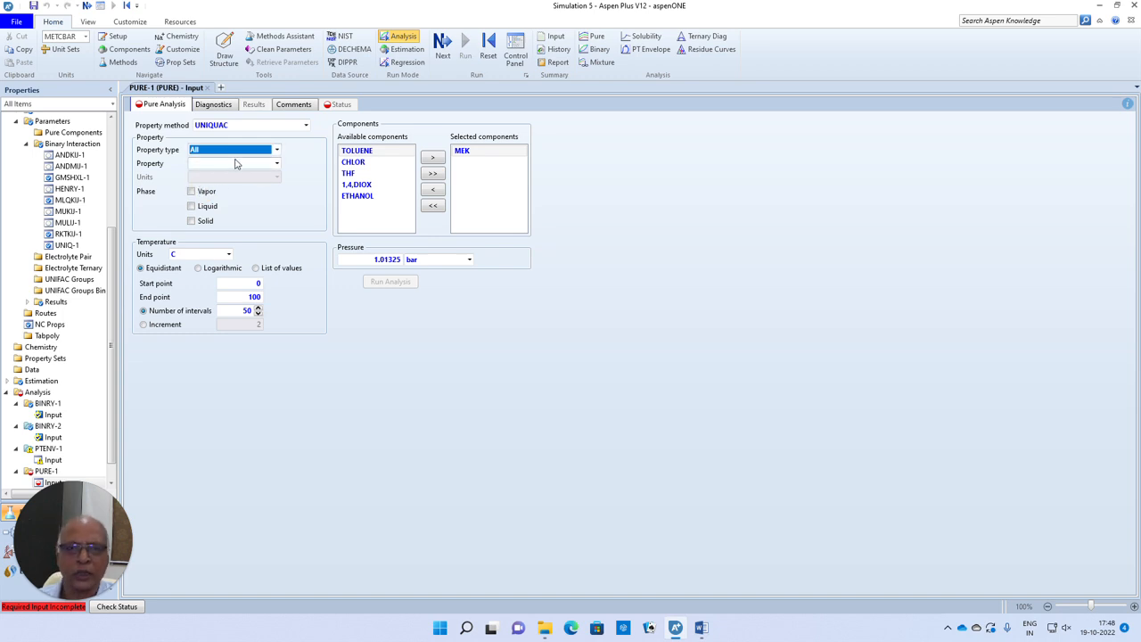
pyautogui.click(276, 165)
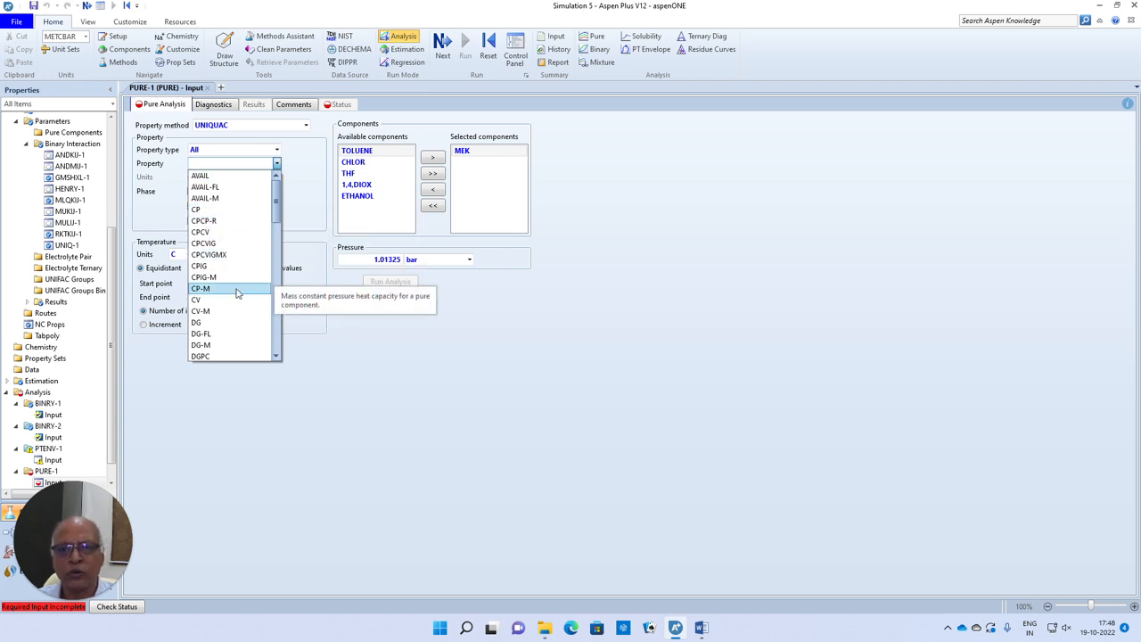
pyautogui.click(203, 210)
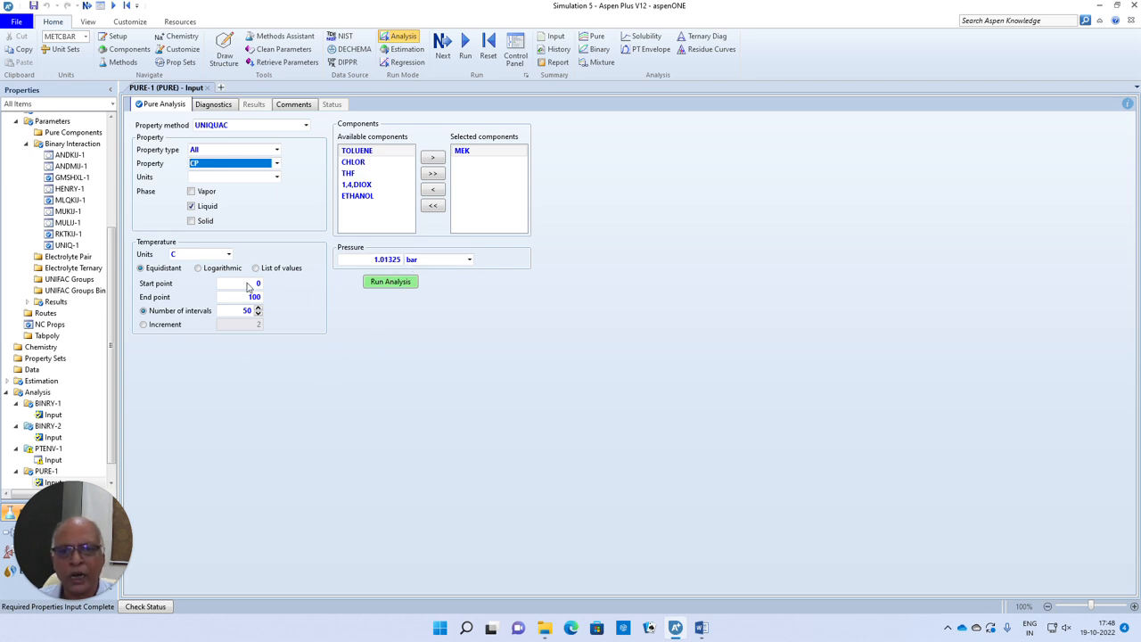
pyautogui.click(381, 281)
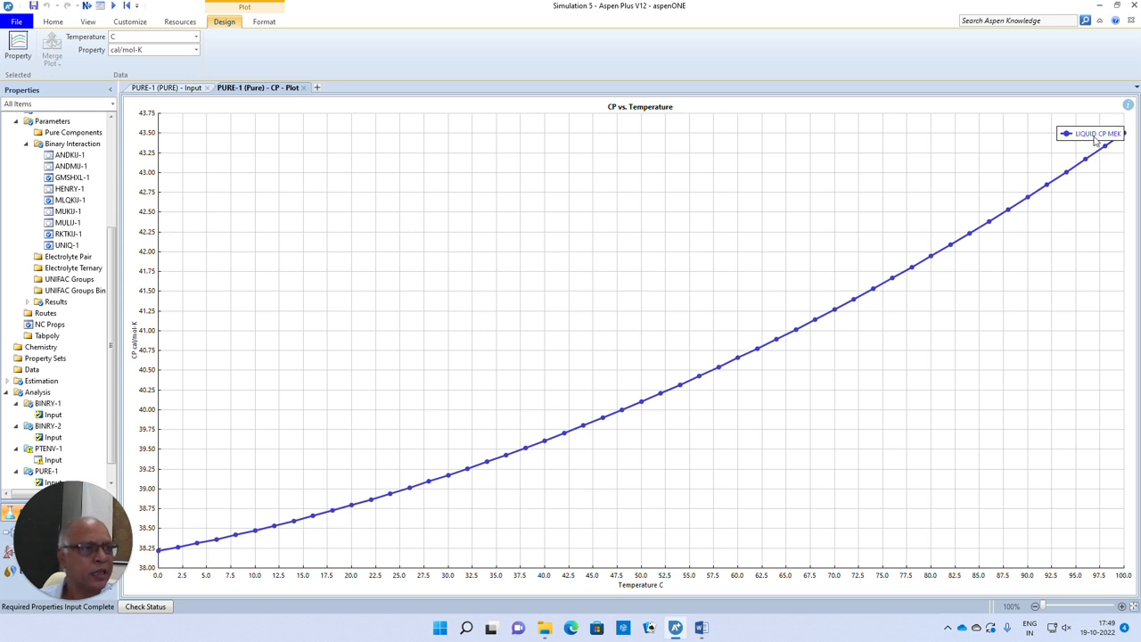
pyautogui.moveTo(1095, 138); pyautogui.dragTo(732, 188)
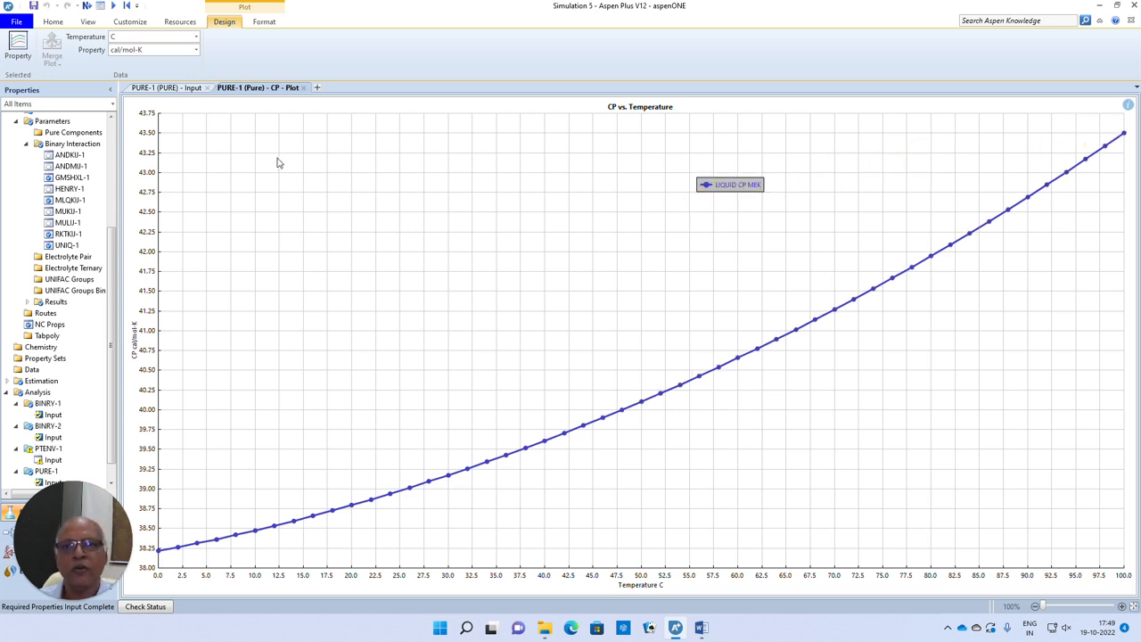
# - Add the vapor phase to the MEK heat capacity analysis and rerun it, closing the resulting plot and the input form
pyautogui.click(166, 87)
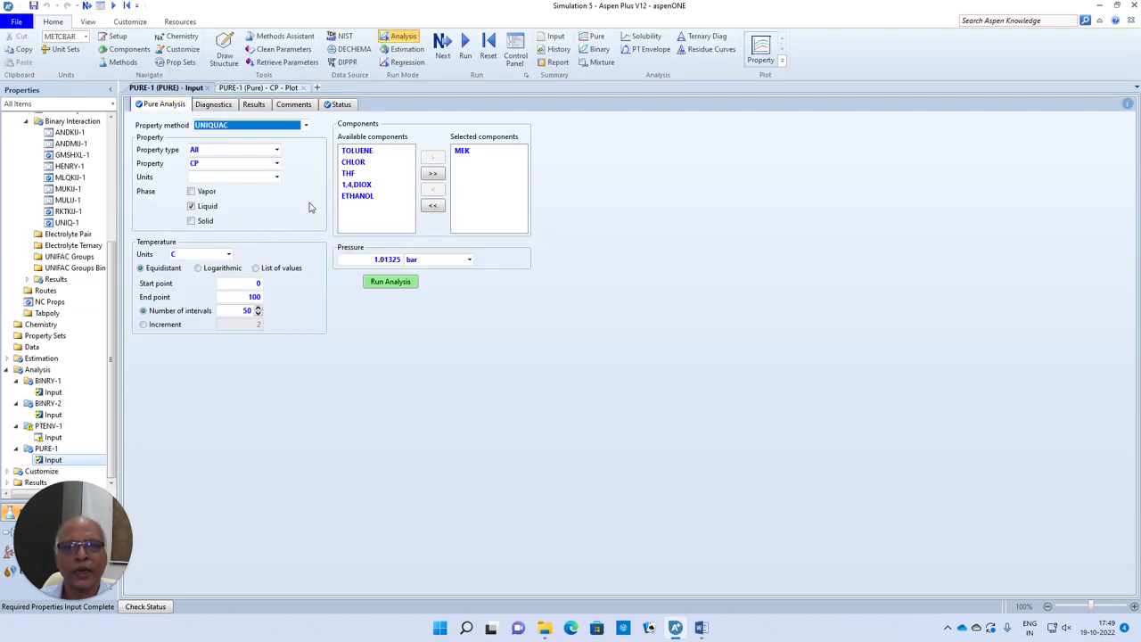
pyautogui.click(192, 194)
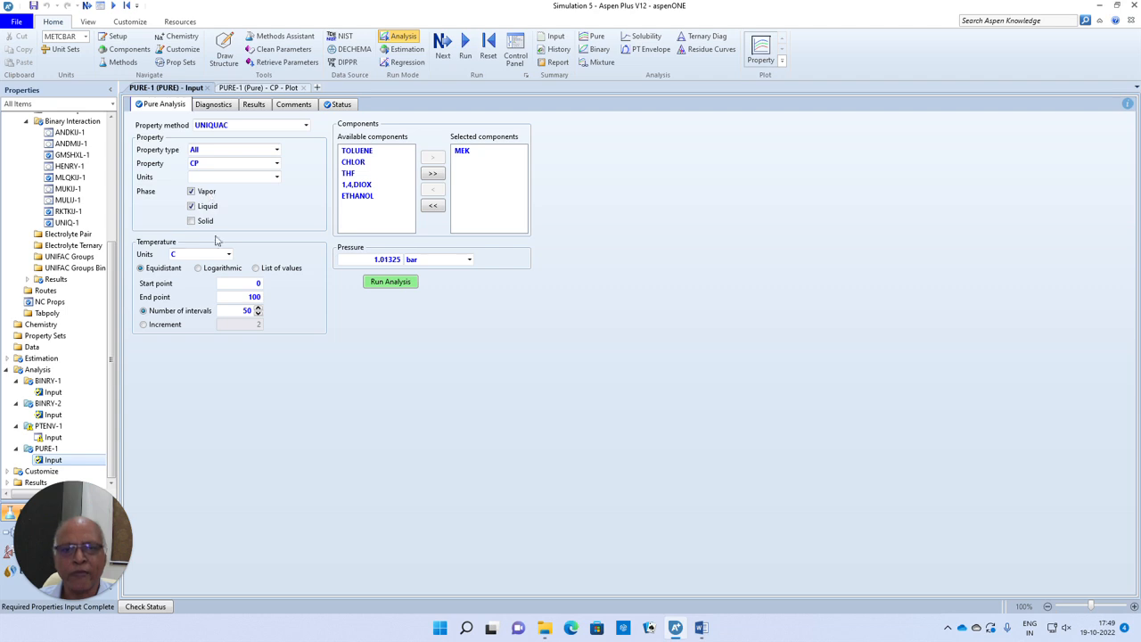
pyautogui.click(400, 285)
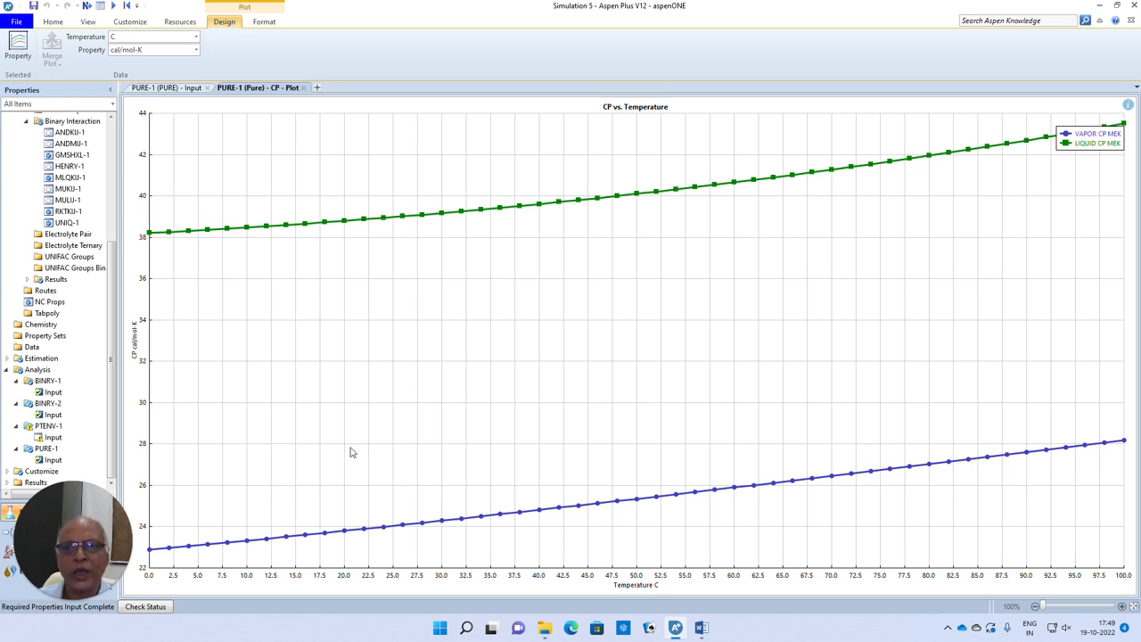
pyautogui.click(303, 88)
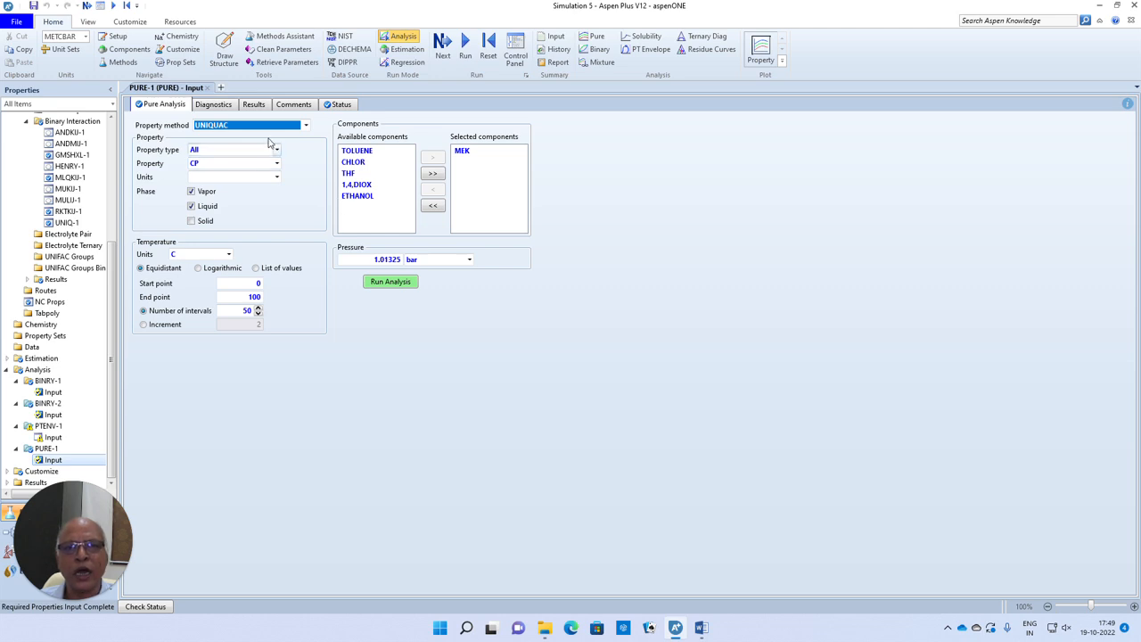
pyautogui.click(206, 88)
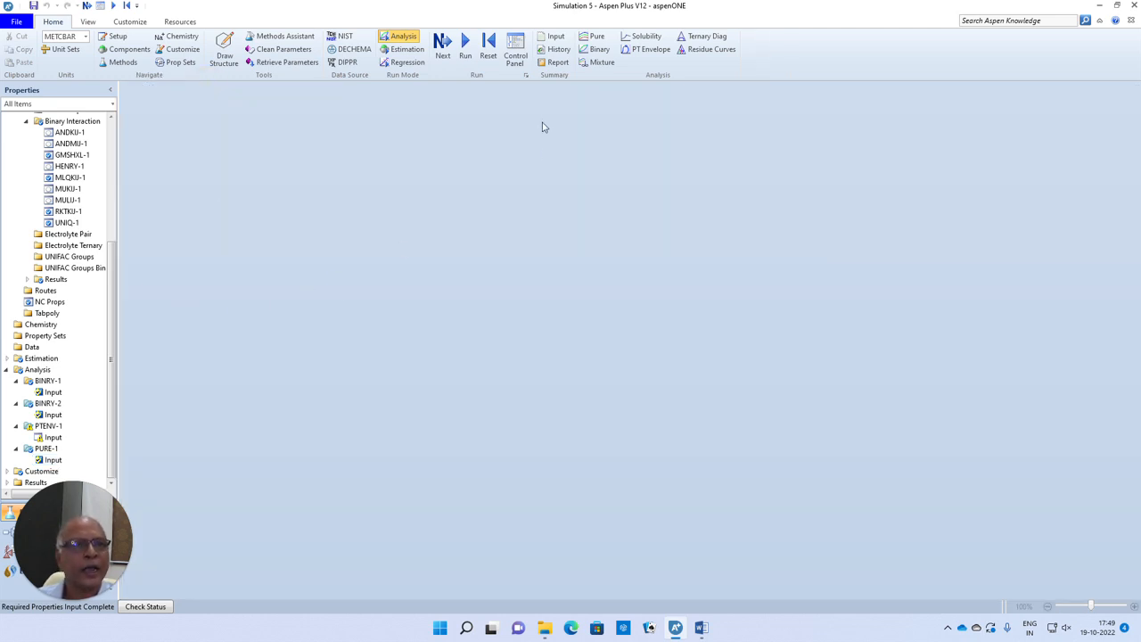
# - Start a mixture analysis and add MEK to the composition with a flow of 0.25 kmol/hr
pyautogui.click(602, 64)
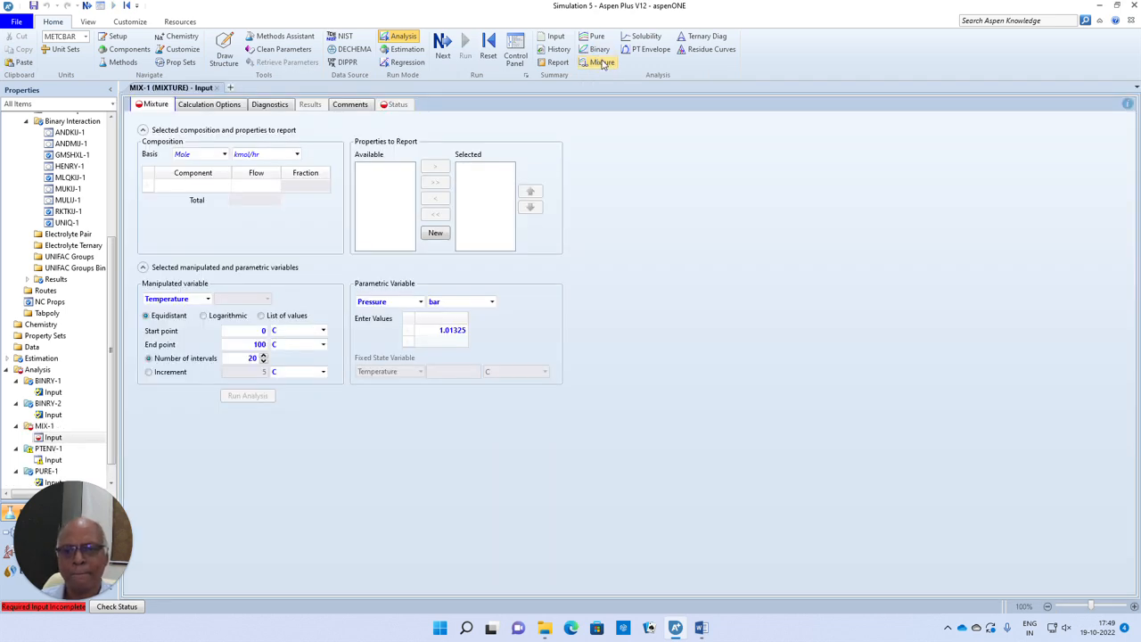
pyautogui.click(223, 186)
pyautogui.click(226, 185)
pyautogui.click(172, 199)
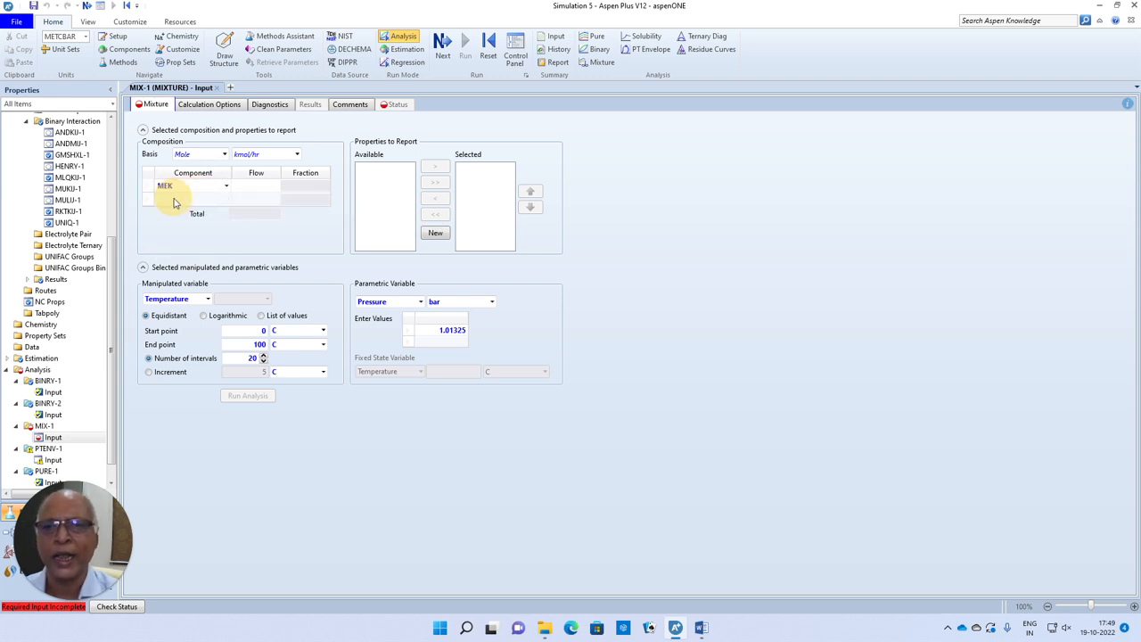
pyautogui.click(250, 189)
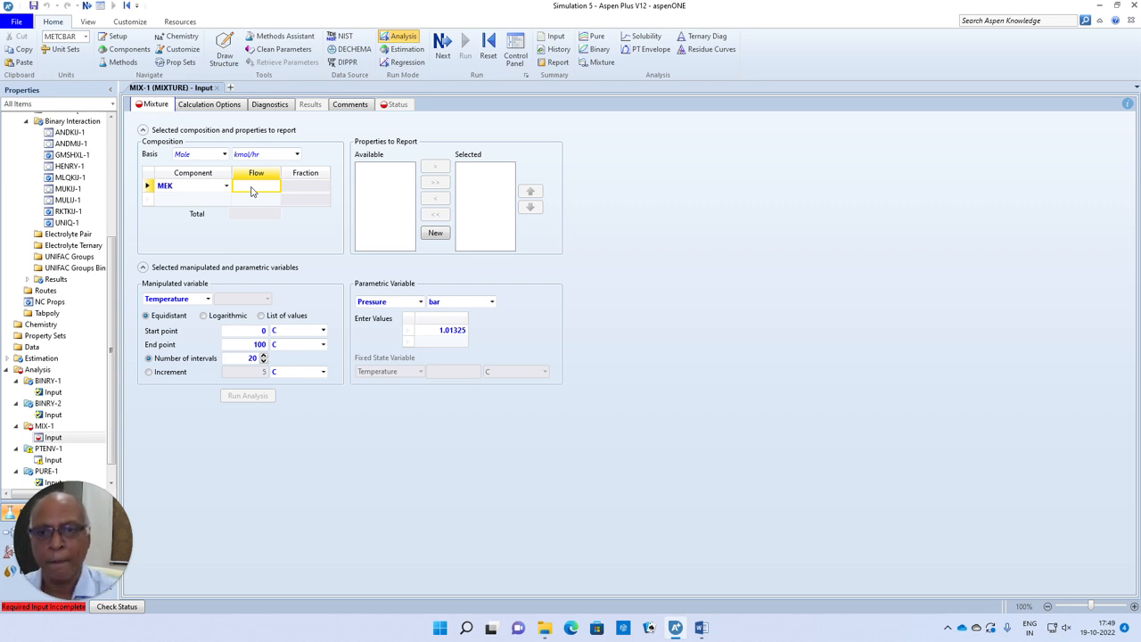
pyautogui.write('0.25')
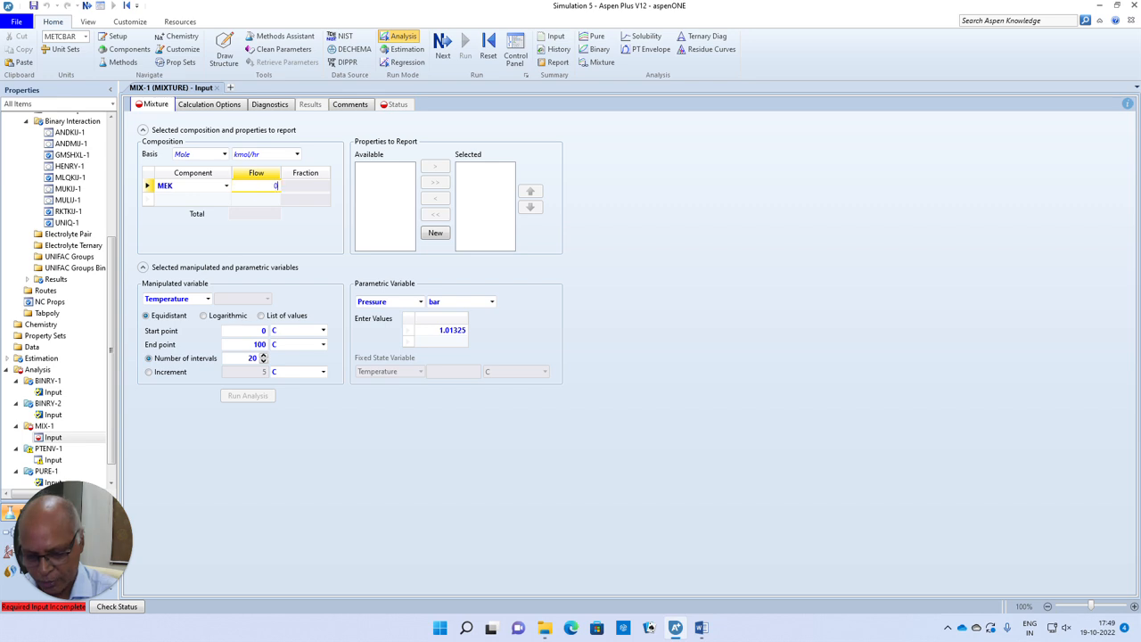
# - Add TOLUENE and CHLOR to the mixture composition with flows of 0.25 kmol/hr each
pyautogui.click(226, 199)
pyautogui.click(227, 199)
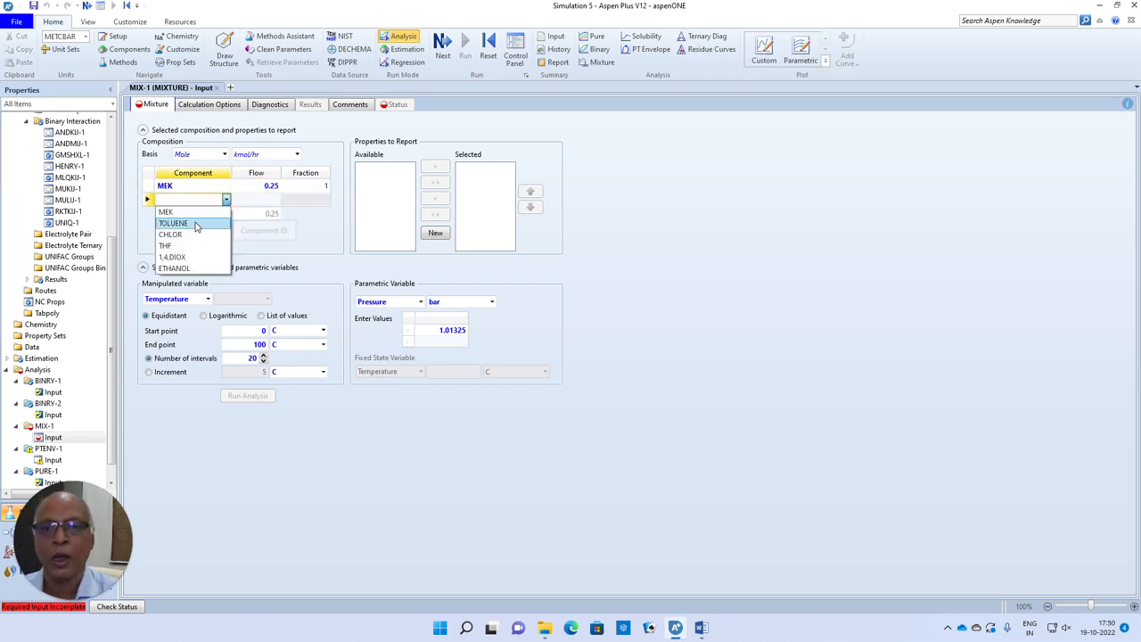
pyautogui.click(196, 223)
pyautogui.click(260, 201)
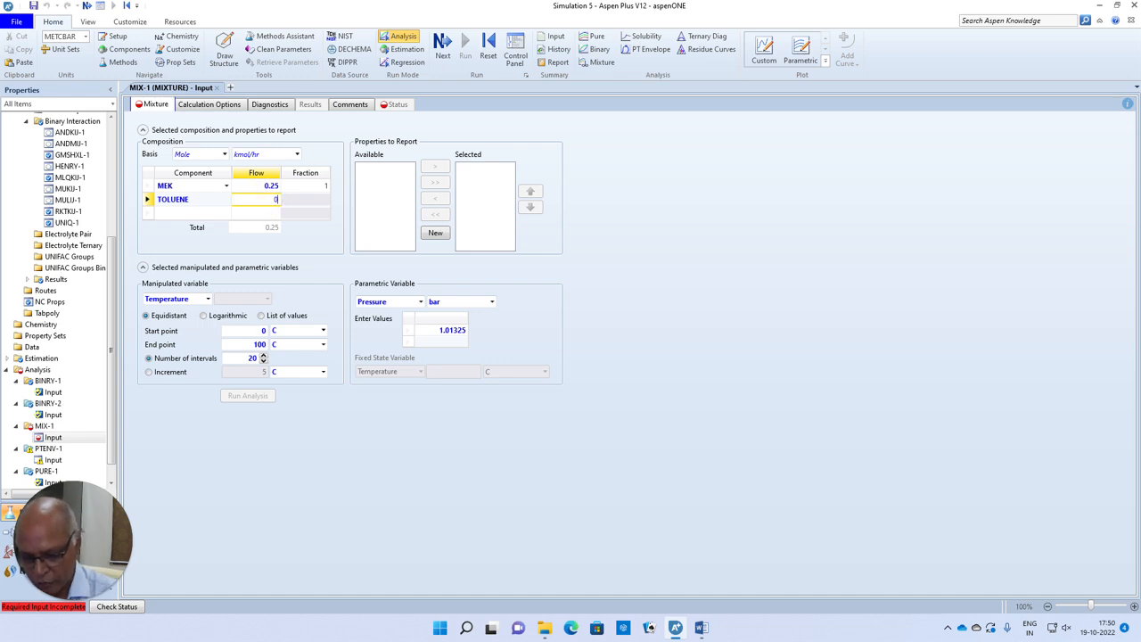
pyautogui.click(228, 213)
pyautogui.write('CHLOR')
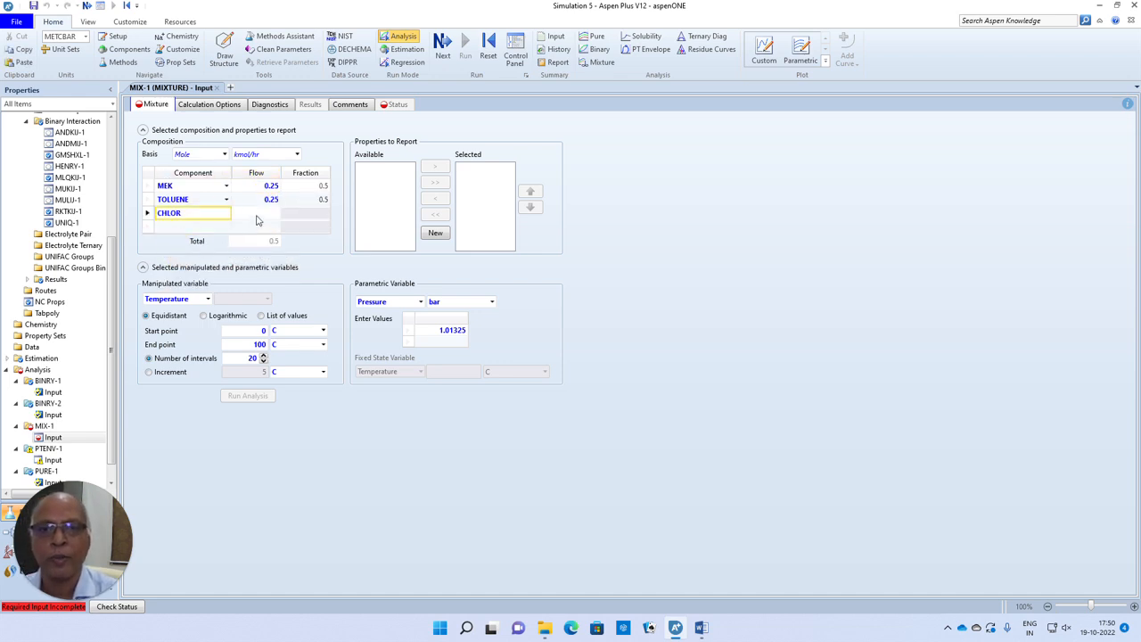
pyautogui.click(253, 216)
pyautogui.write('0.25')
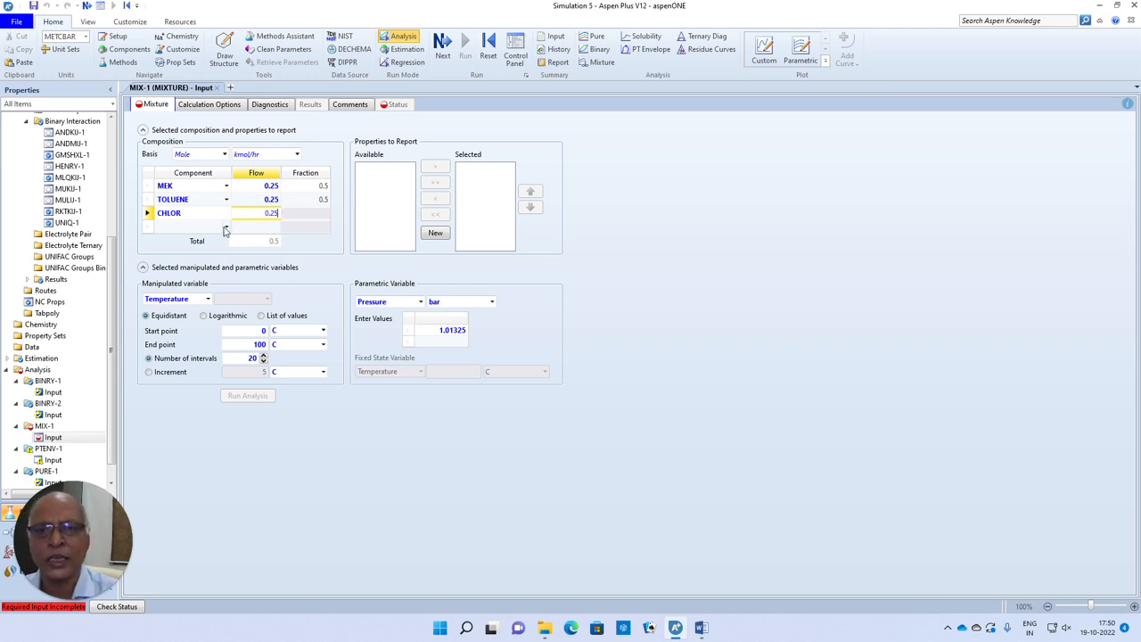
# - Add THF to the mixture composition with a flow of 0.25 kmol/hr
pyautogui.click(226, 226)
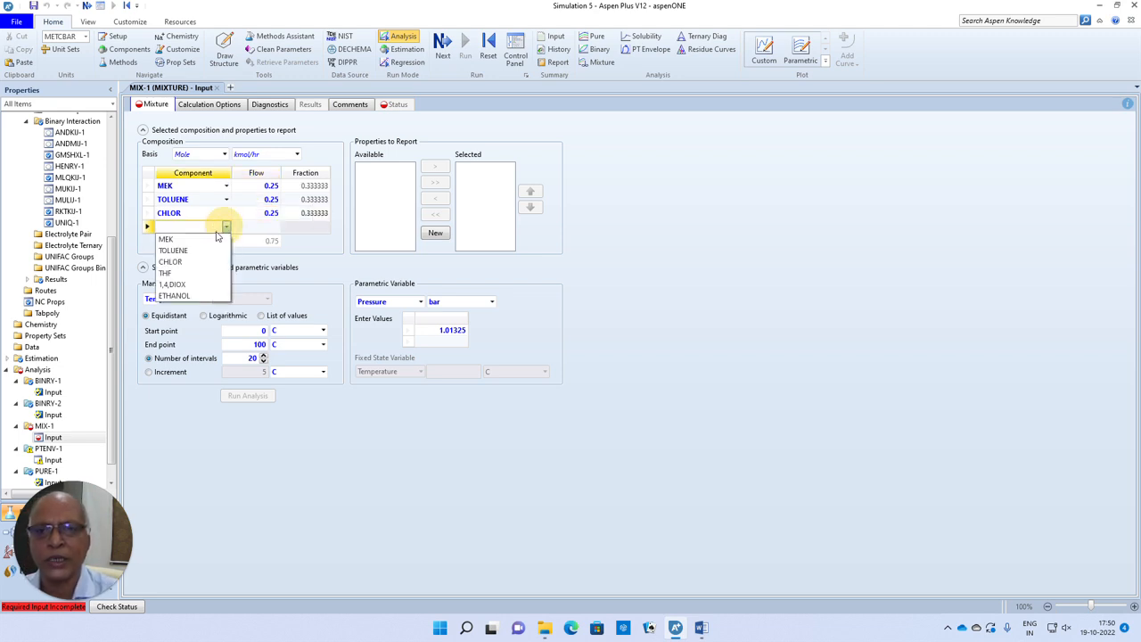
pyautogui.click(180, 275)
pyautogui.click(257, 229)
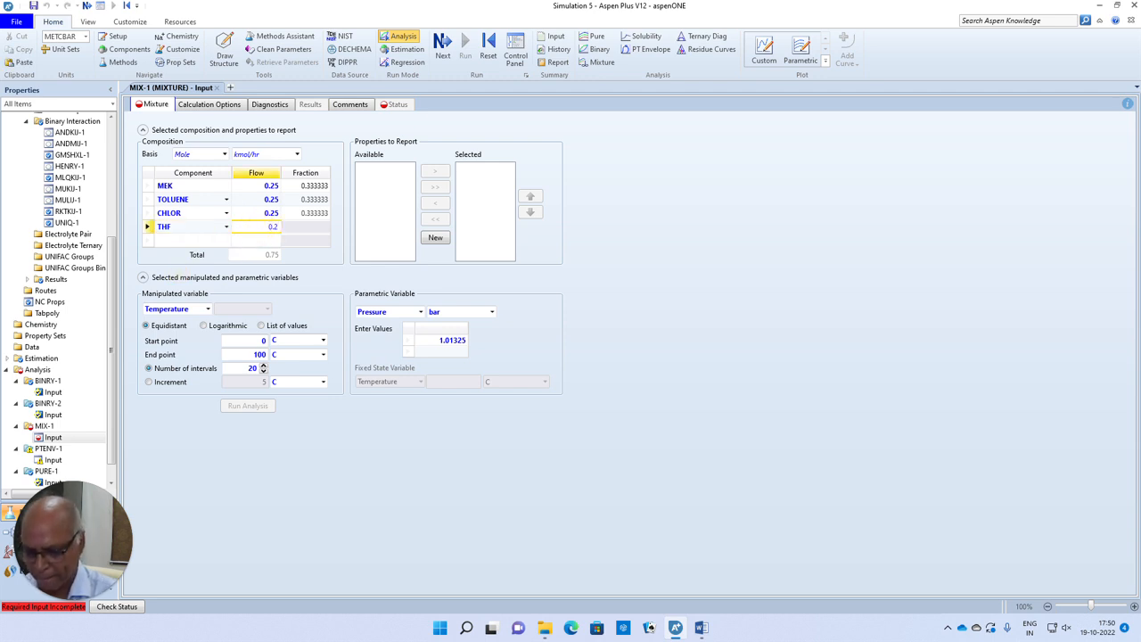
pyautogui.click(319, 269)
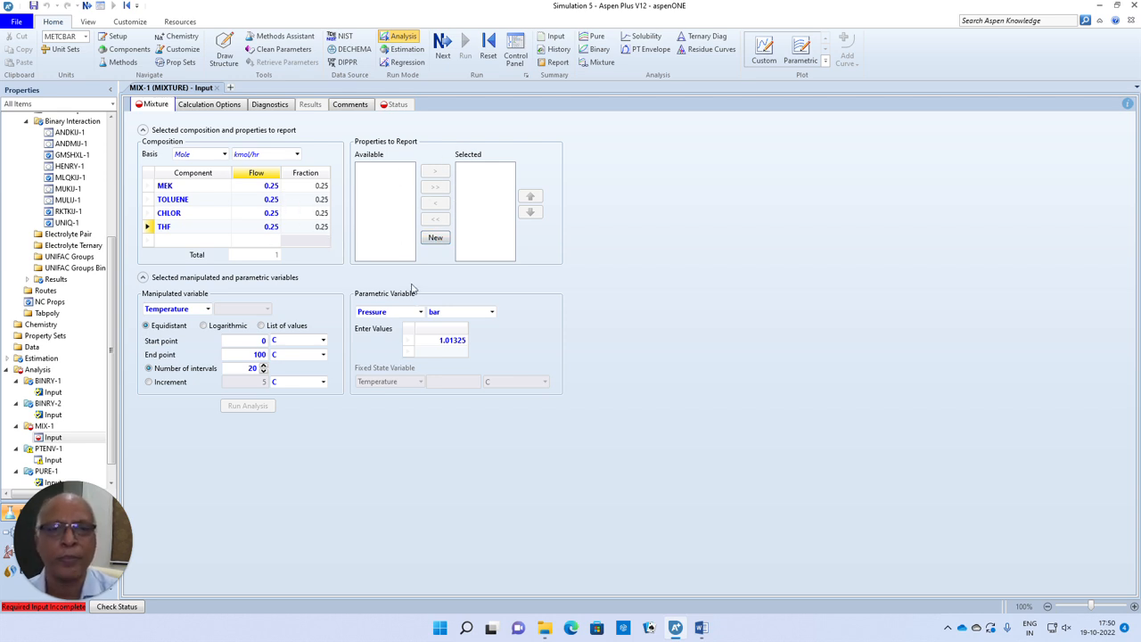
# - Create a new property set for the mixture analysis and include the mixture heat capacity (CPMX)
pyautogui.click(436, 238)
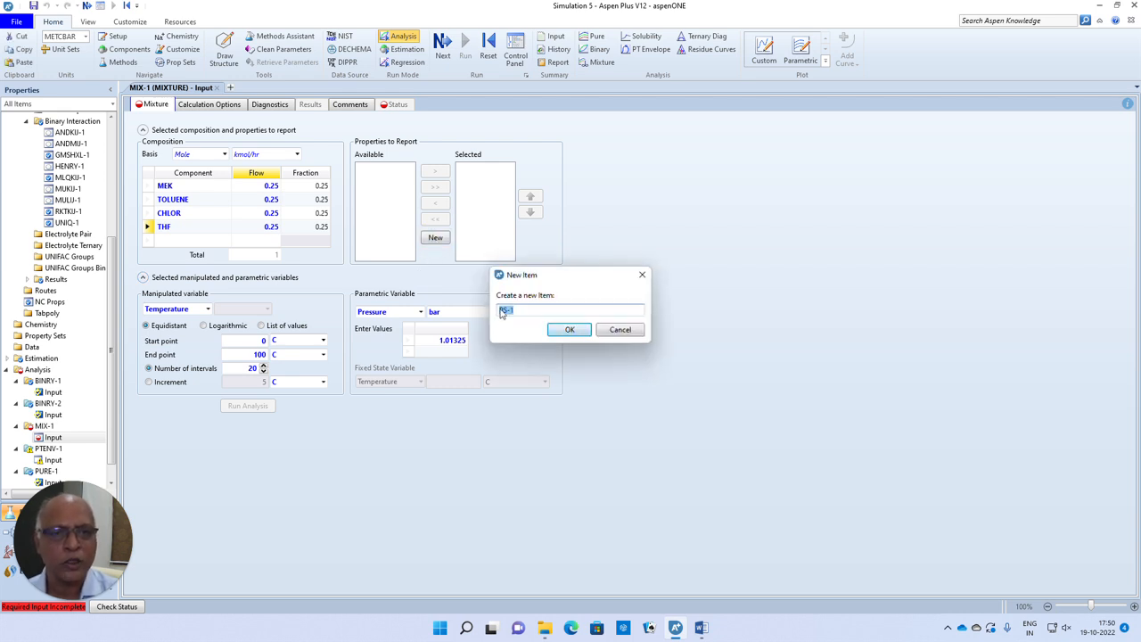
pyautogui.click(572, 329)
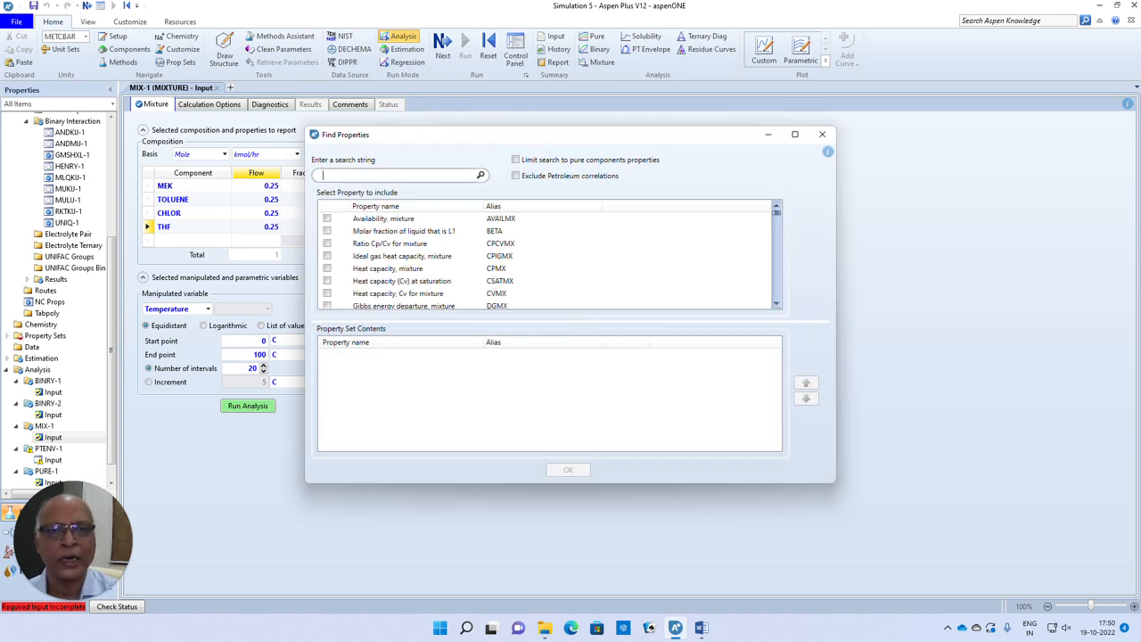
pyautogui.click(404, 269)
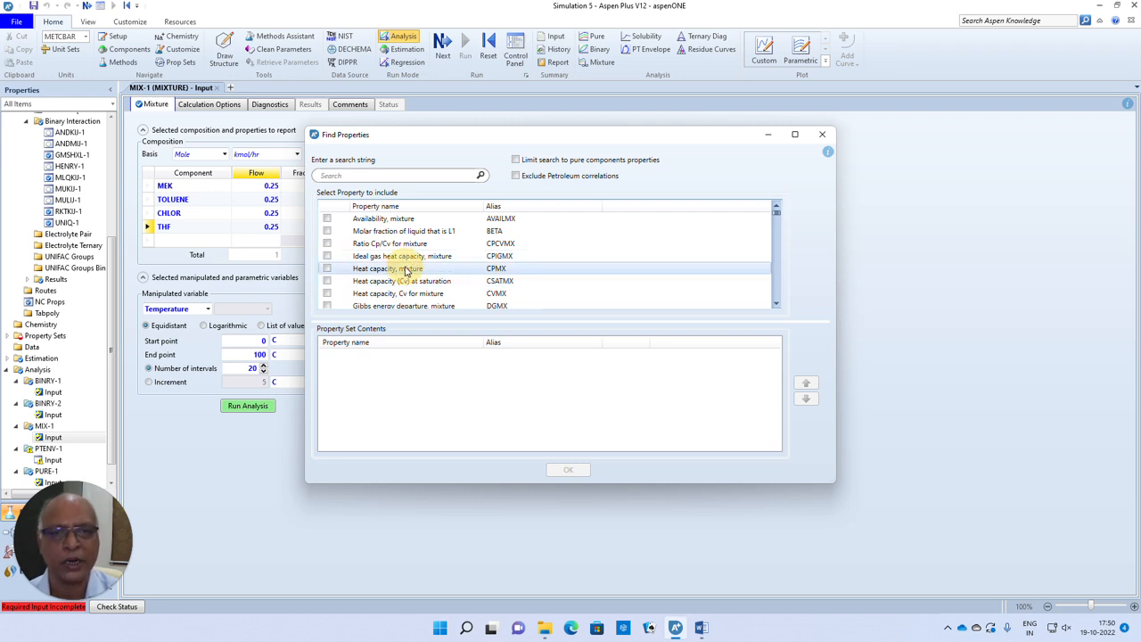
pyautogui.click(327, 269)
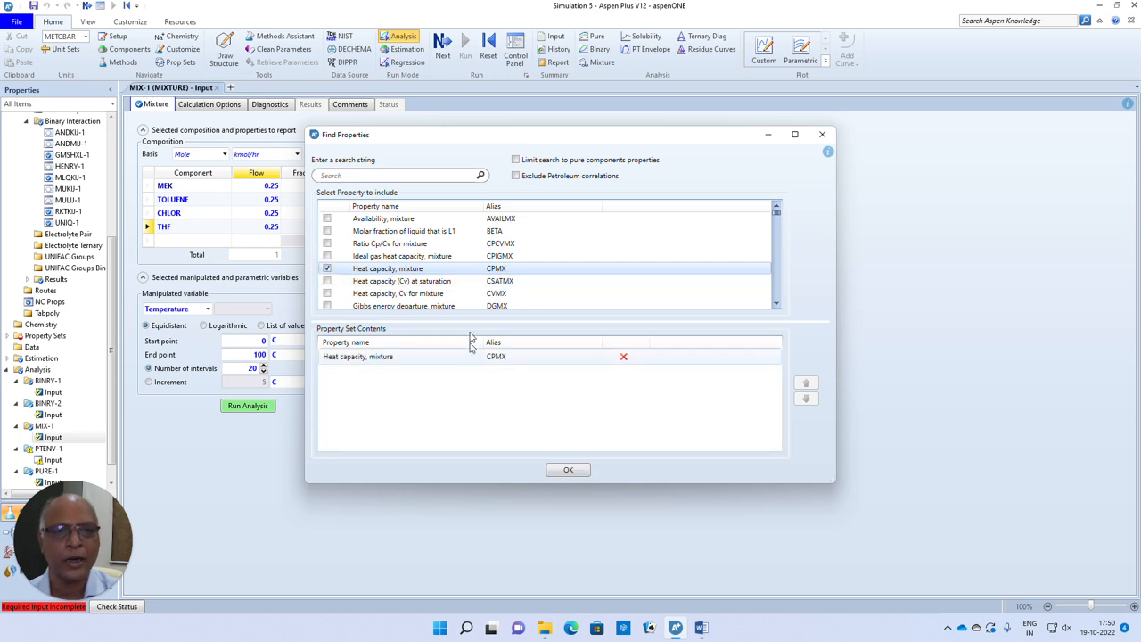
# - Add the mixture thermal conductivity (KMX) to the property set and accept the property selection
pyautogui.scroll(-1, 499, 272)
pyautogui.scroll(-5, 503, 276)
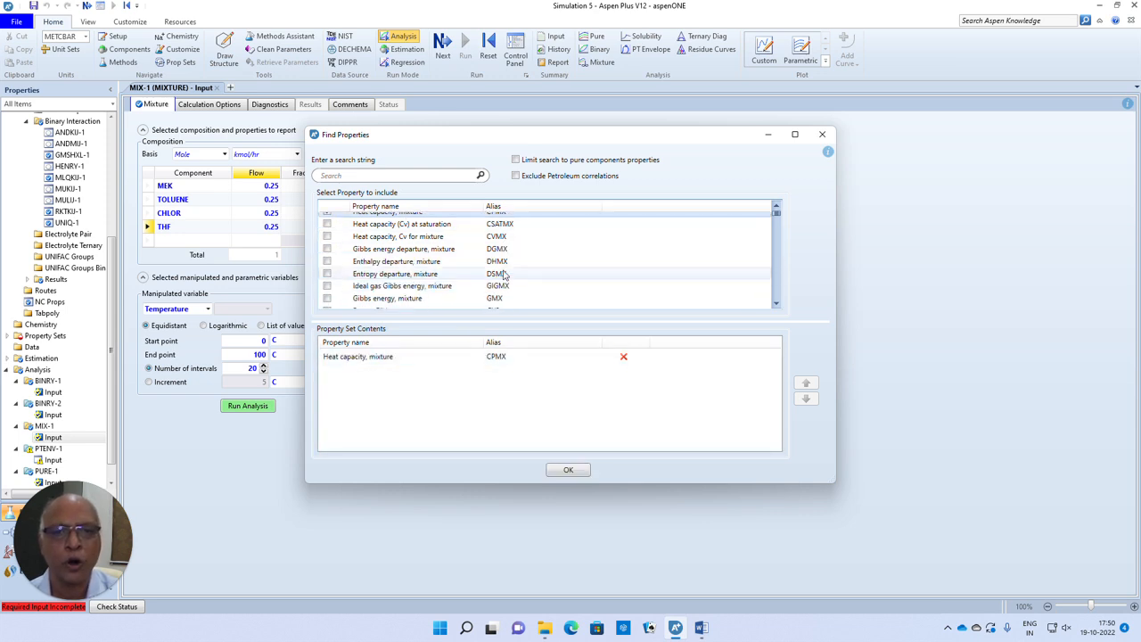
pyautogui.scroll(-2, 503, 275)
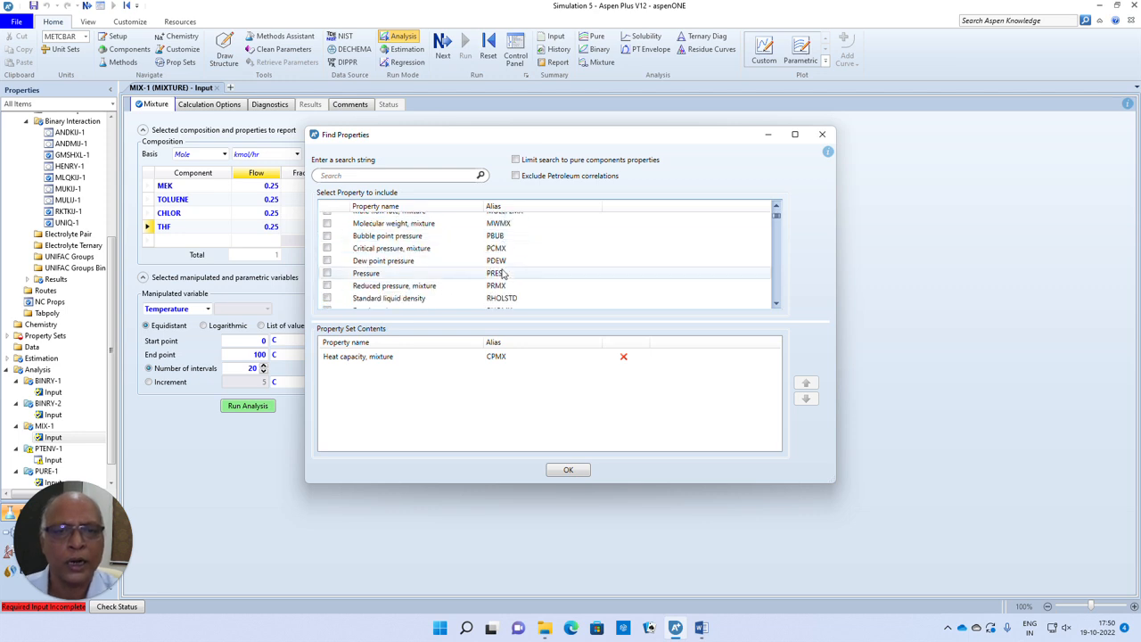
pyautogui.scroll(-4, 502, 273)
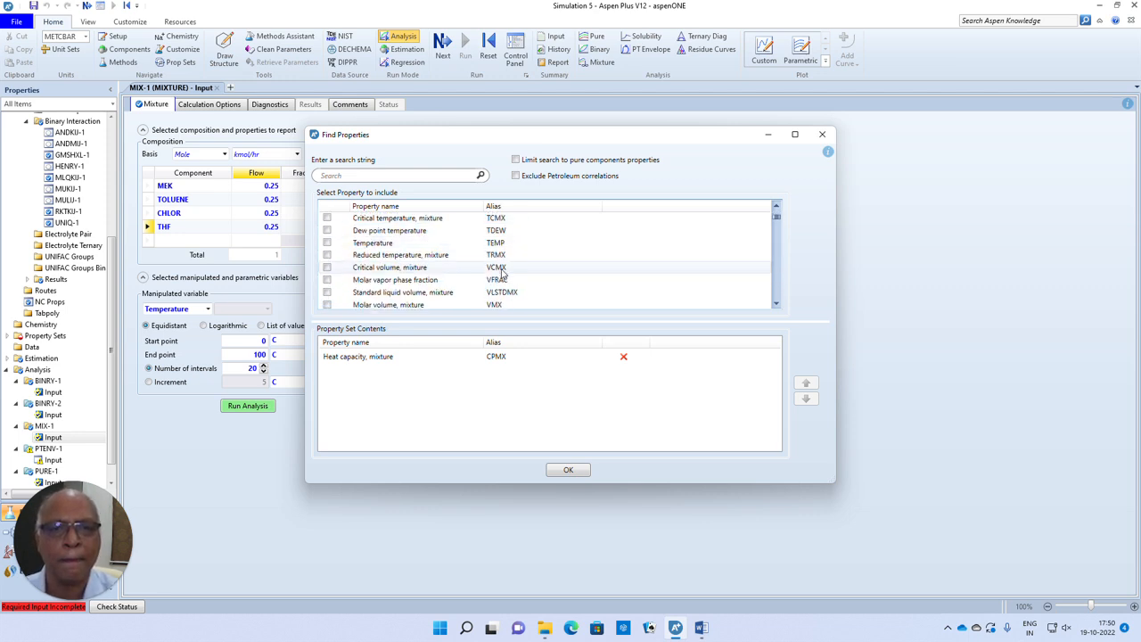
pyautogui.scroll(-2, 503, 273)
pyautogui.scroll(-2, 501, 274)
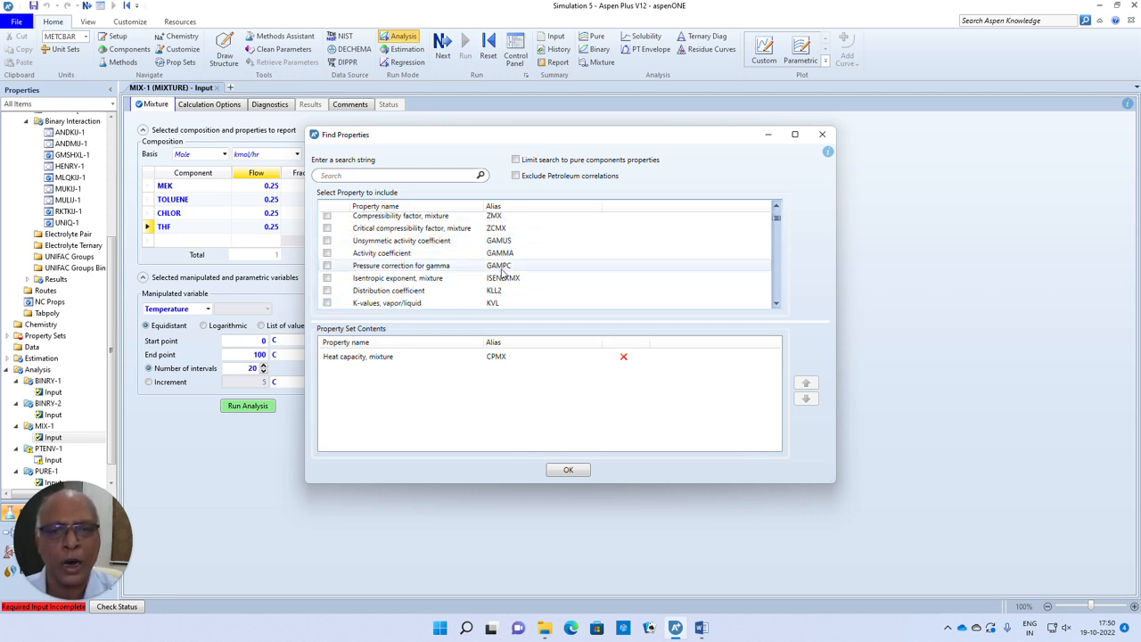
pyautogui.scroll(-3, 499, 271)
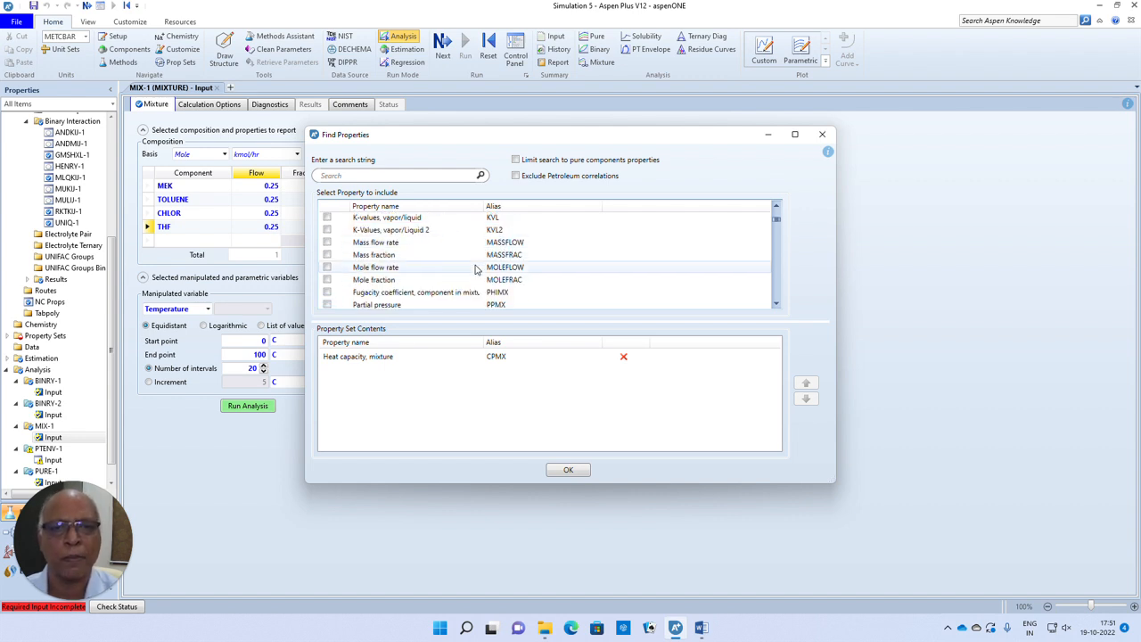
pyautogui.scroll(-5, 475, 269)
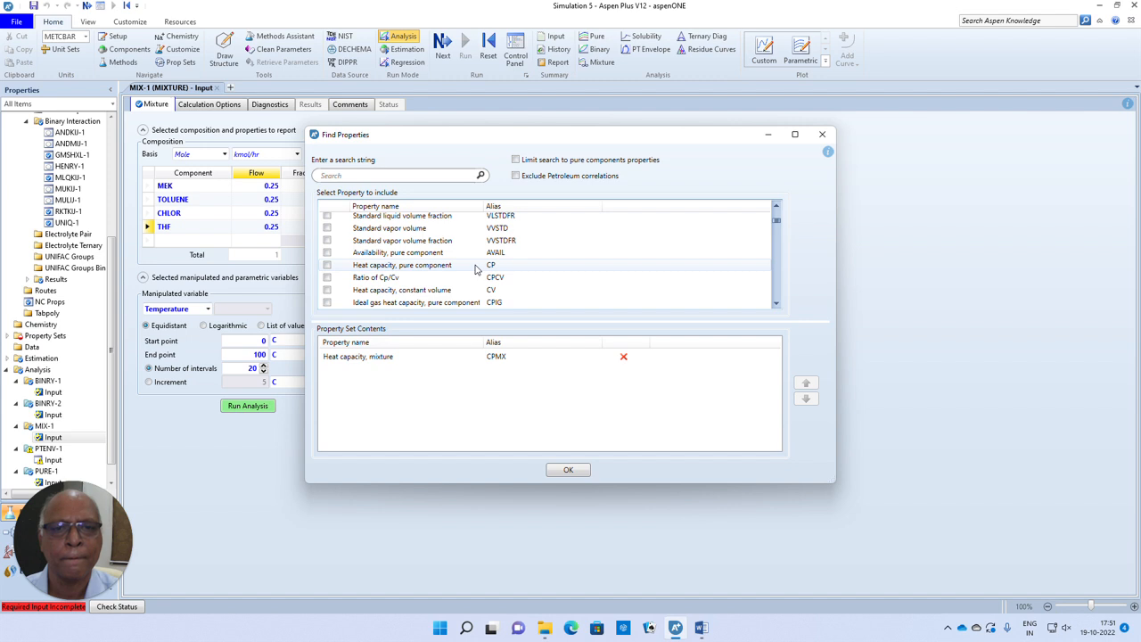
pyautogui.scroll(-2, 475, 270)
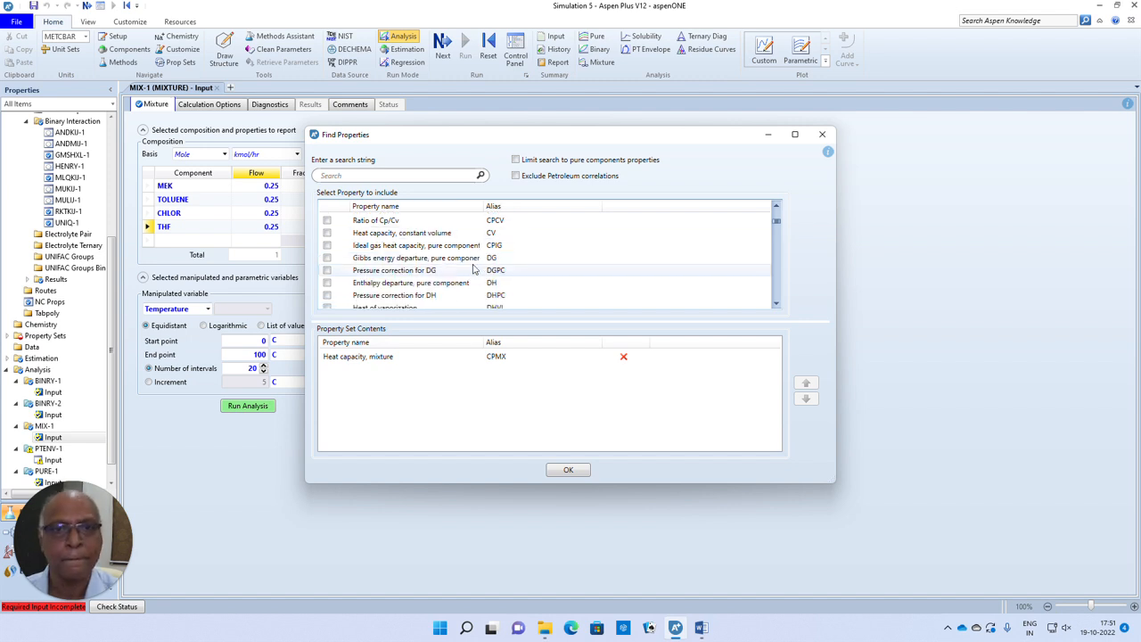
pyautogui.scroll(-4, 450, 267)
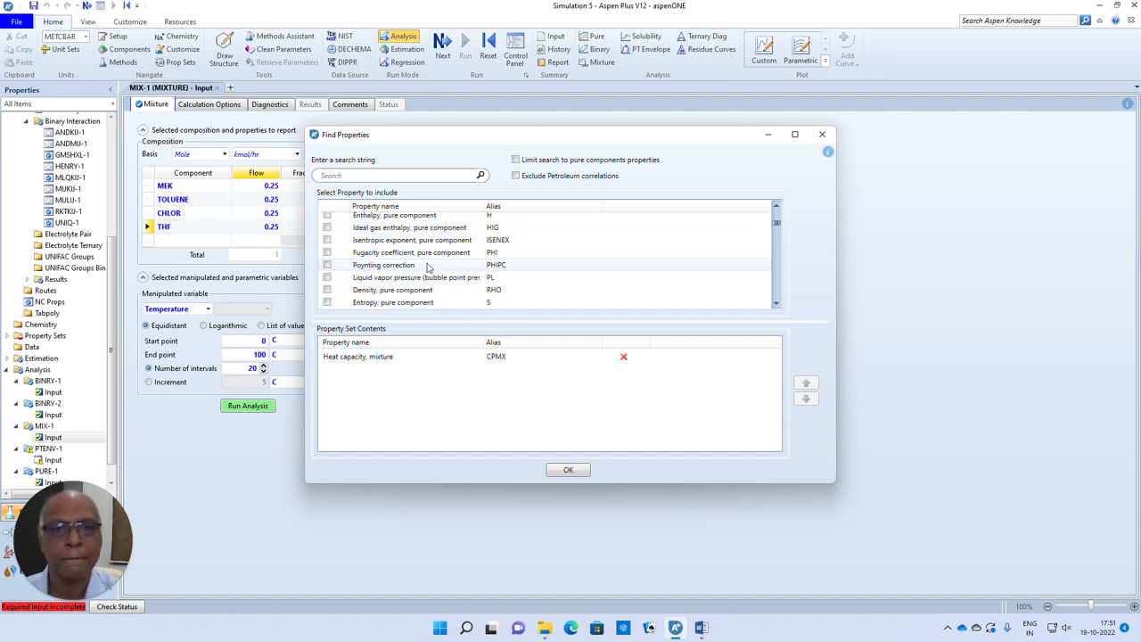
pyautogui.scroll(-3, 427, 266)
pyautogui.scroll(-8, 426, 267)
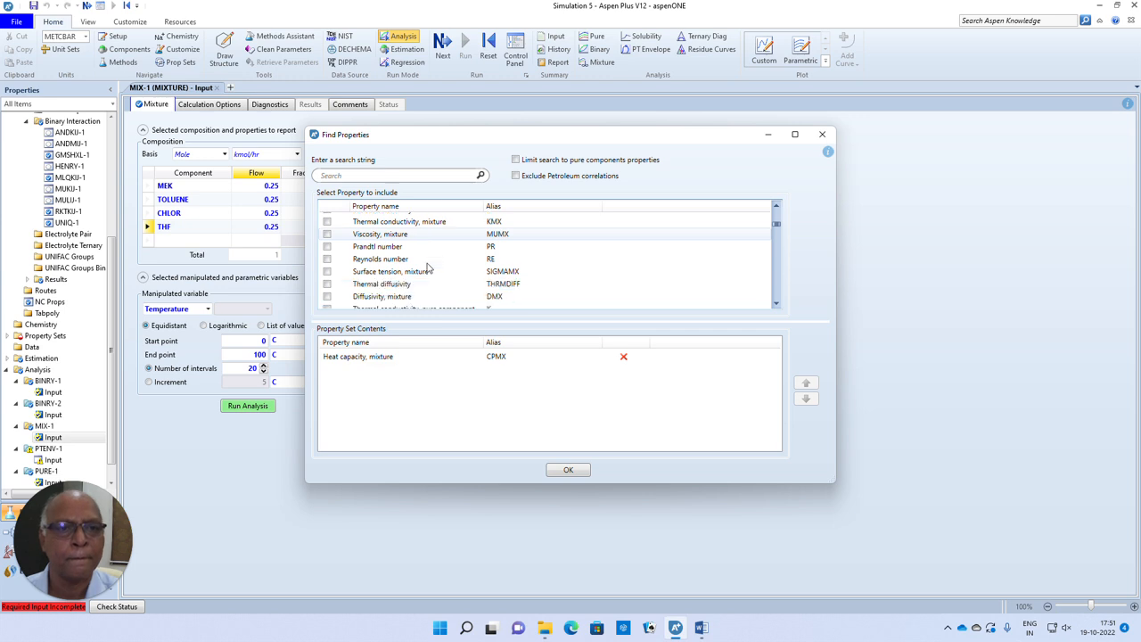
pyautogui.scroll(-10, 427, 267)
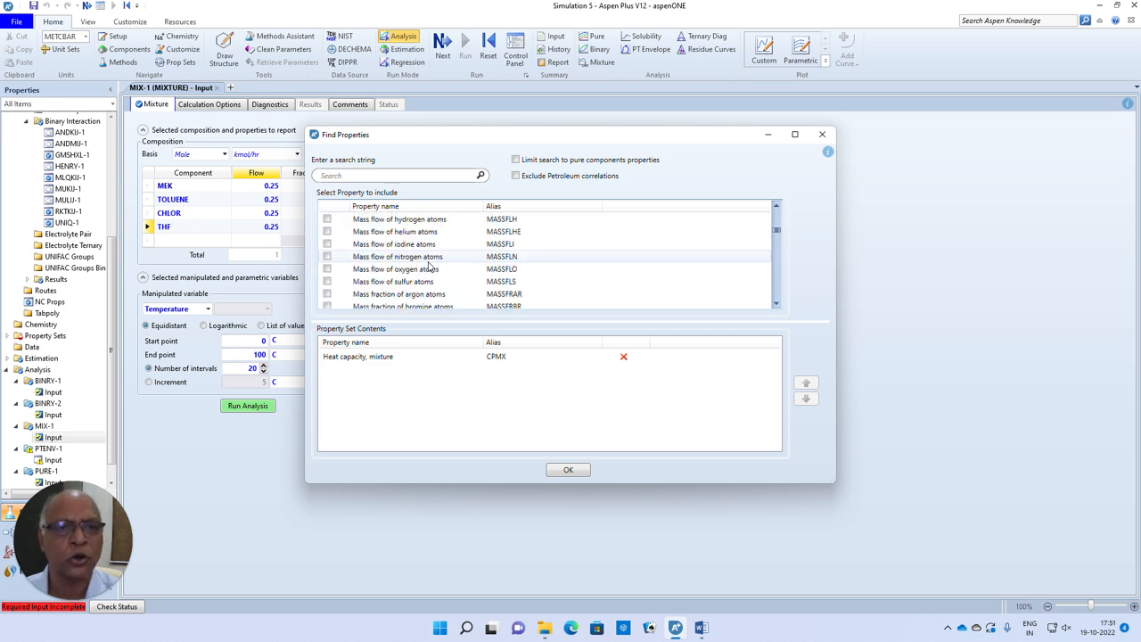
pyautogui.scroll(-2, 427, 266)
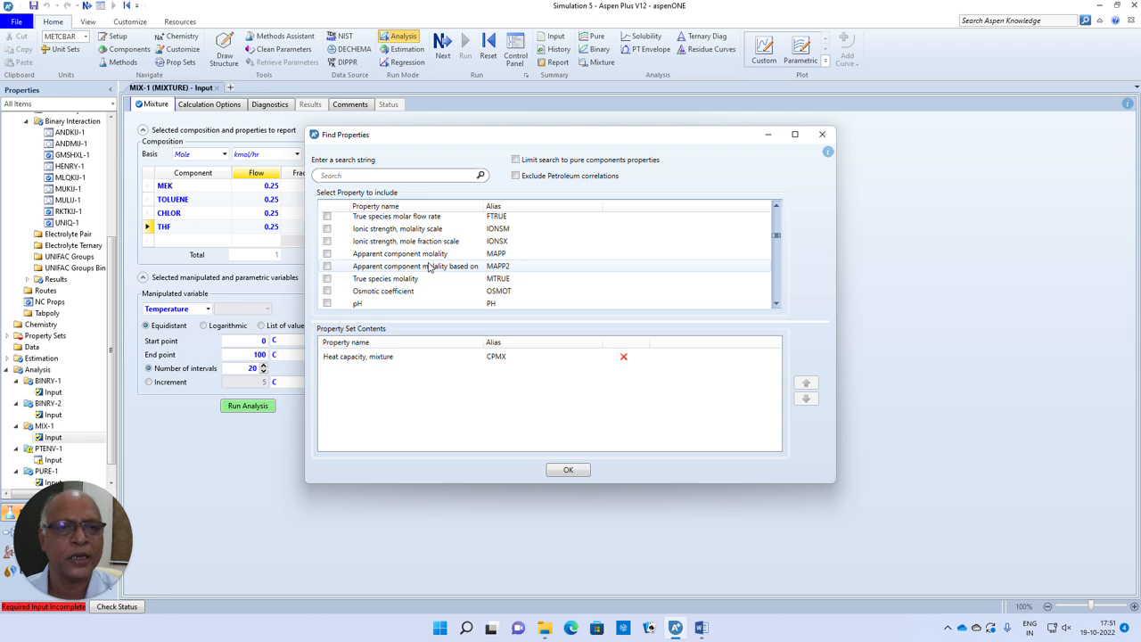
pyautogui.scroll(-7, 428, 267)
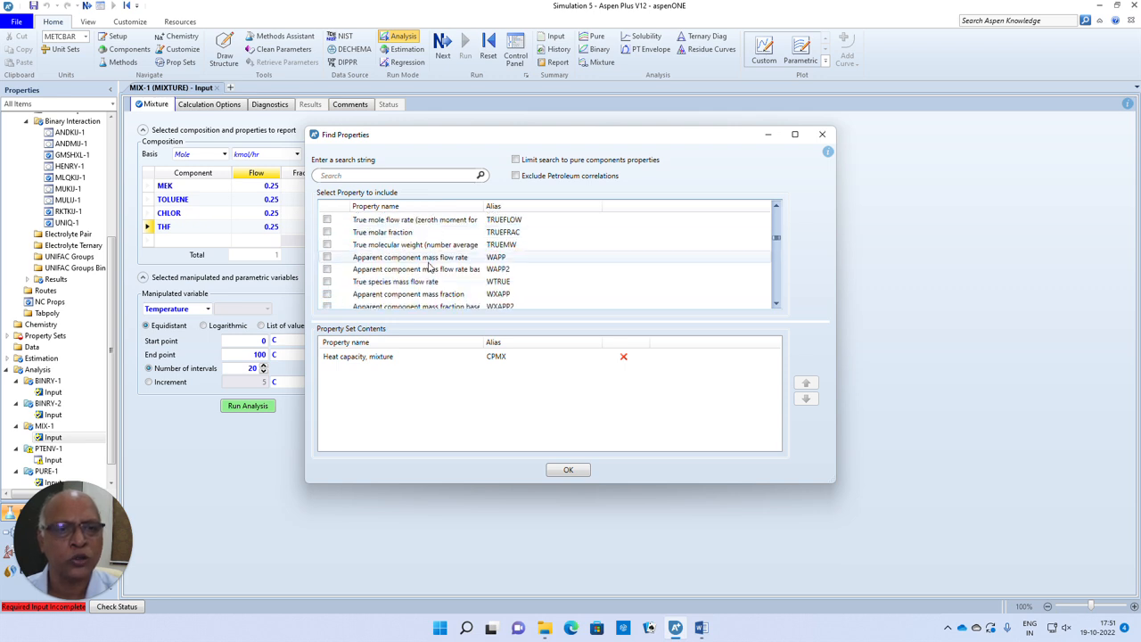
pyautogui.scroll(-8, 428, 267)
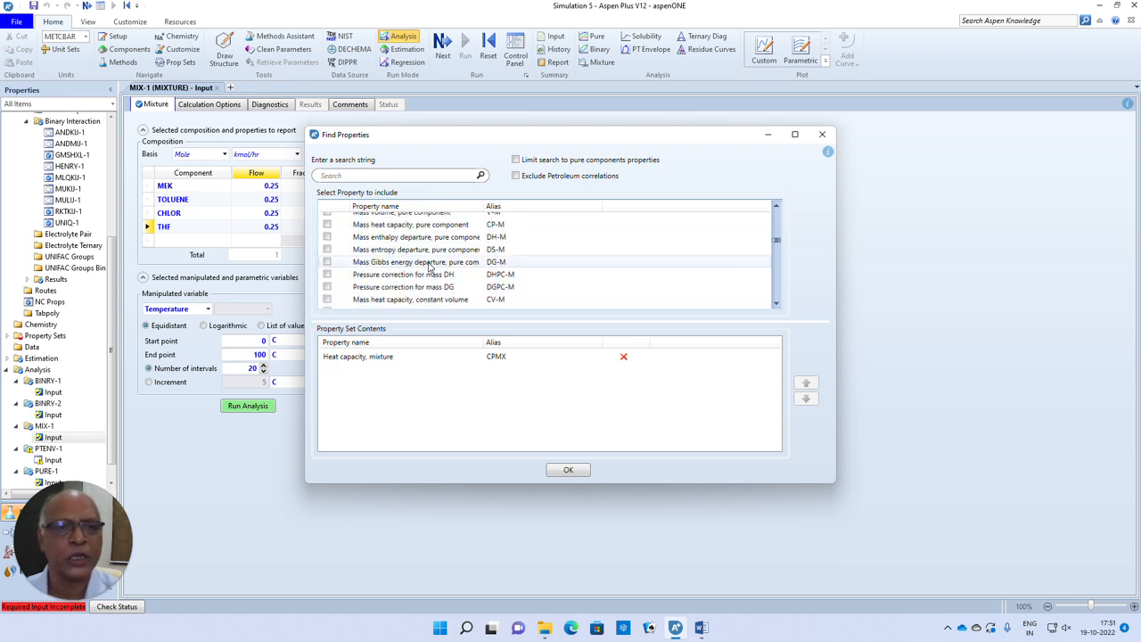
pyautogui.scroll(10, 429, 266)
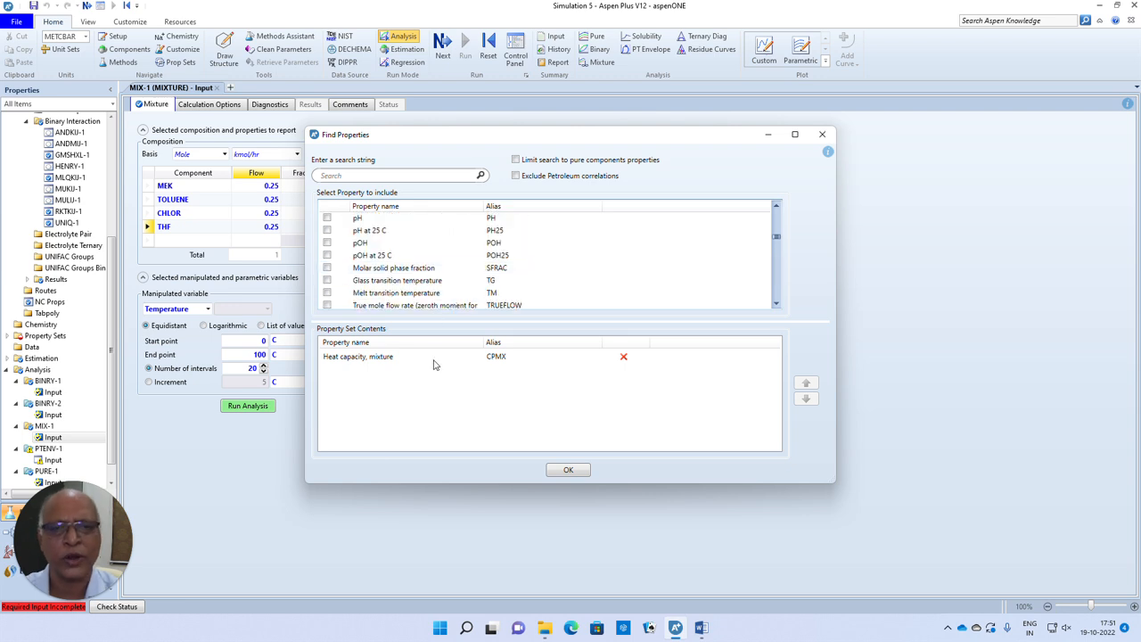
pyautogui.scroll(-8, 409, 301)
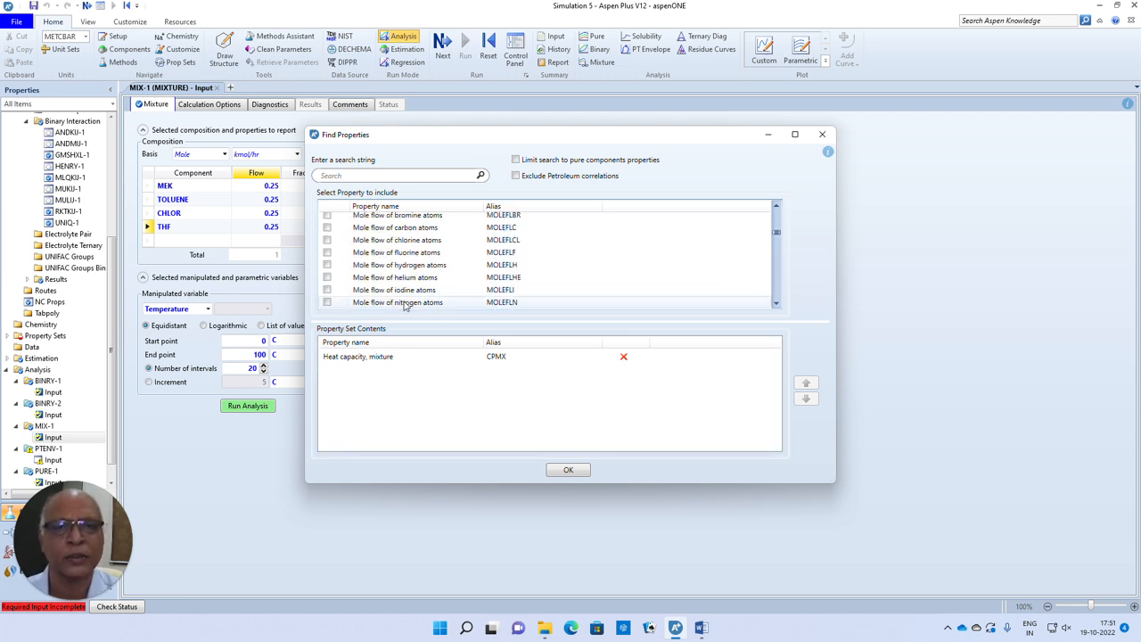
pyautogui.scroll(10, 403, 301)
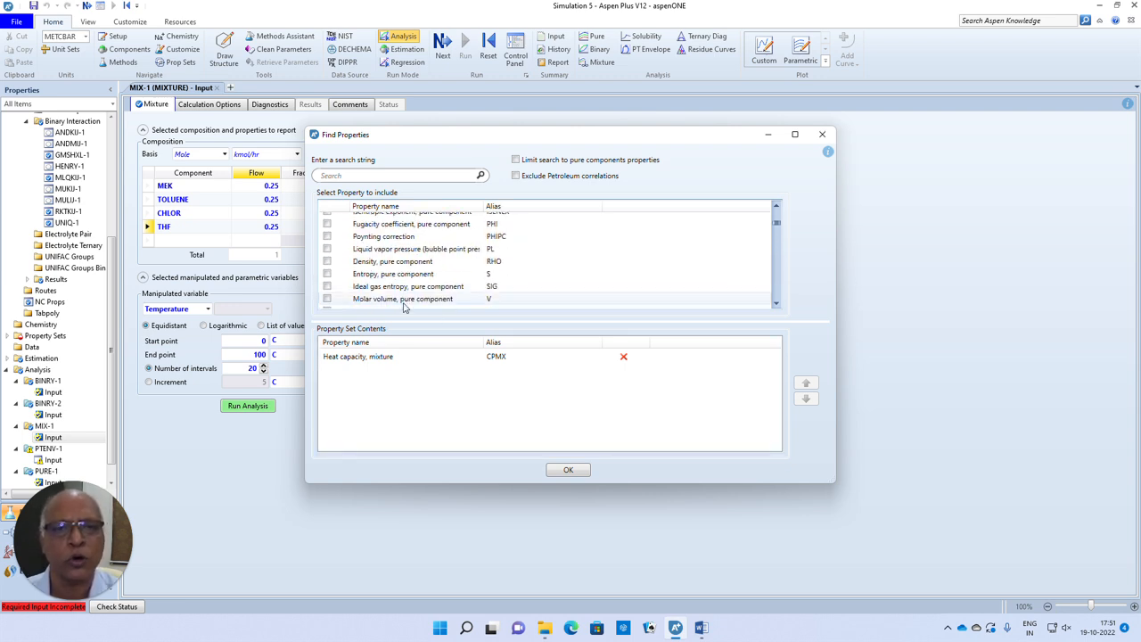
pyautogui.scroll(-1, 402, 294)
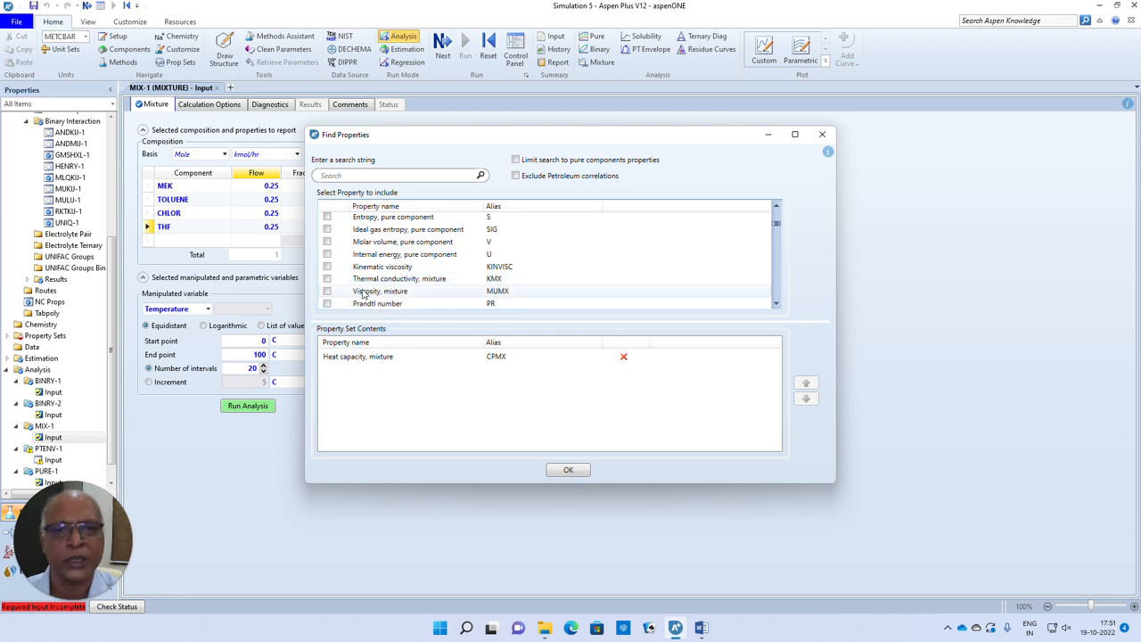
pyautogui.click(326, 279)
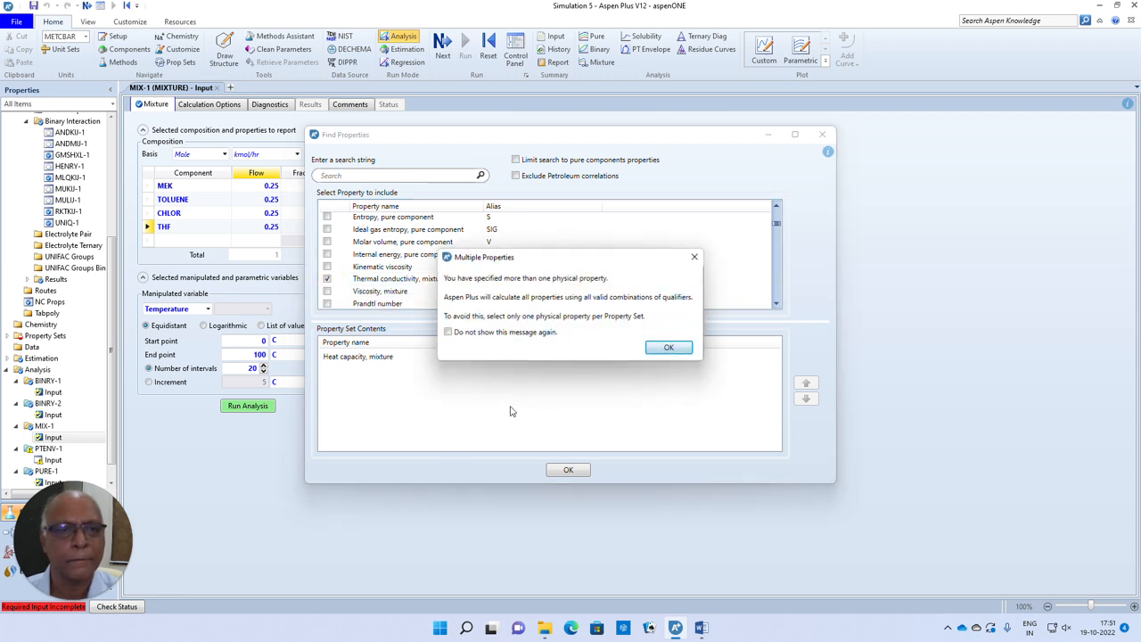
pyautogui.click(667, 348)
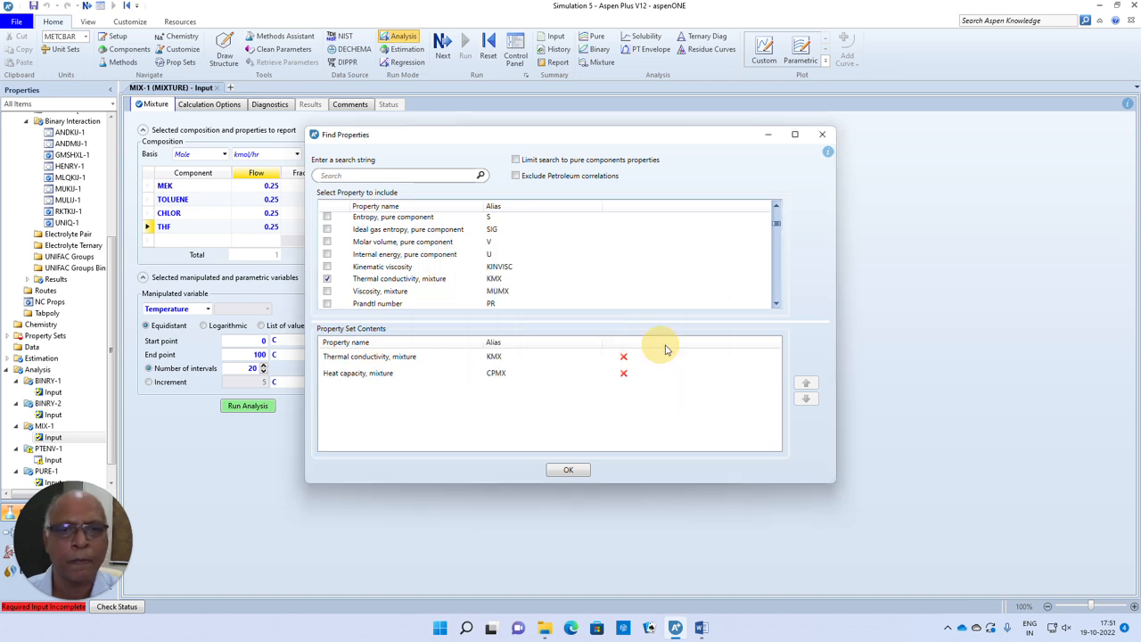
pyautogui.click(566, 471)
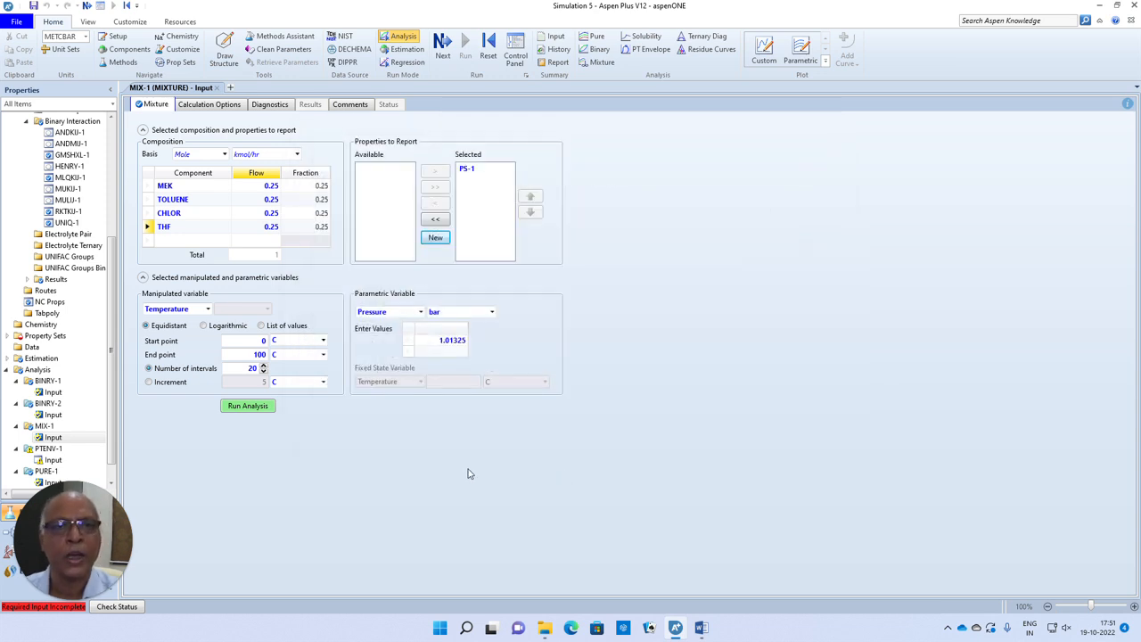
# - Try to run the mixture analysis with the new property set
pyautogui.click(253, 406)
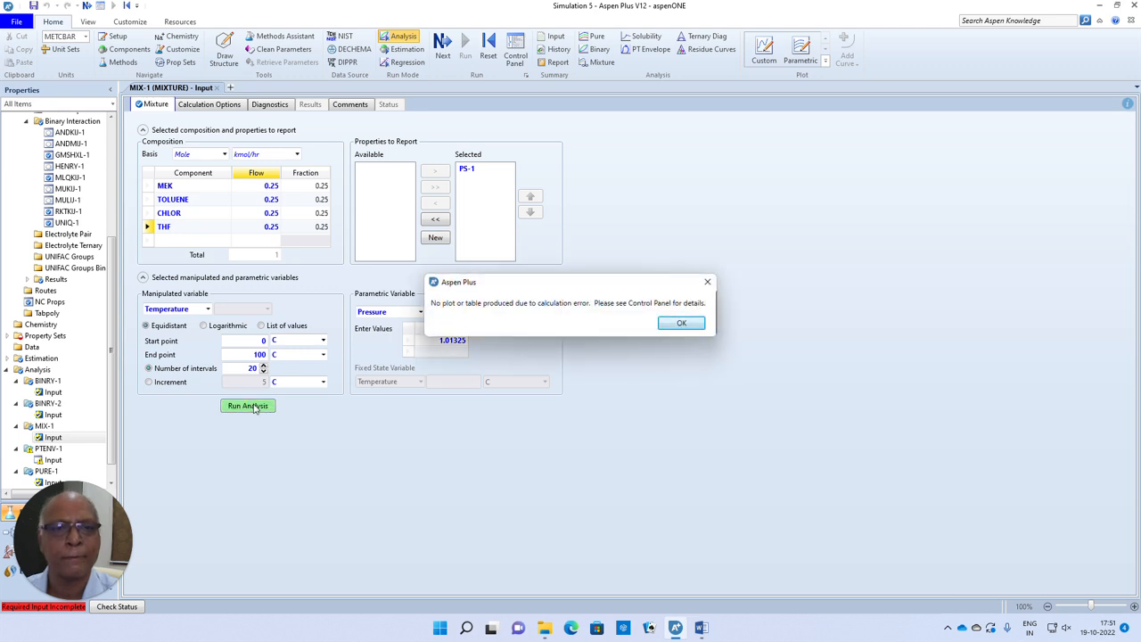
pyautogui.click(682, 325)
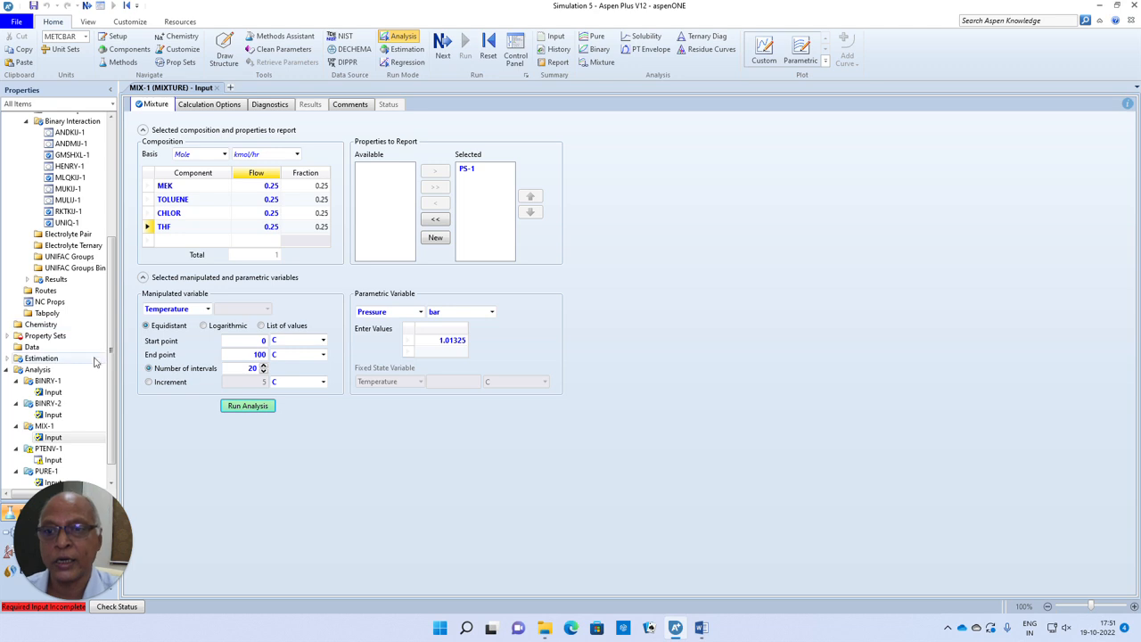
# - Set the phase qualifiers of property set PS-1 to Liquid and Vapor
pyautogui.click(11, 337)
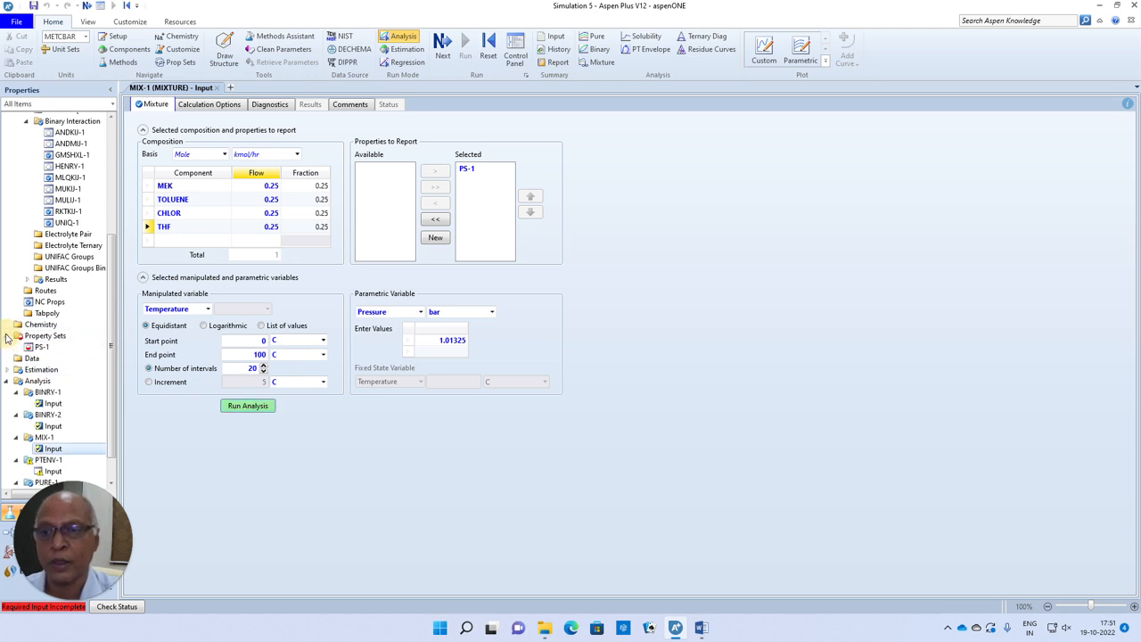
pyautogui.click(37, 347)
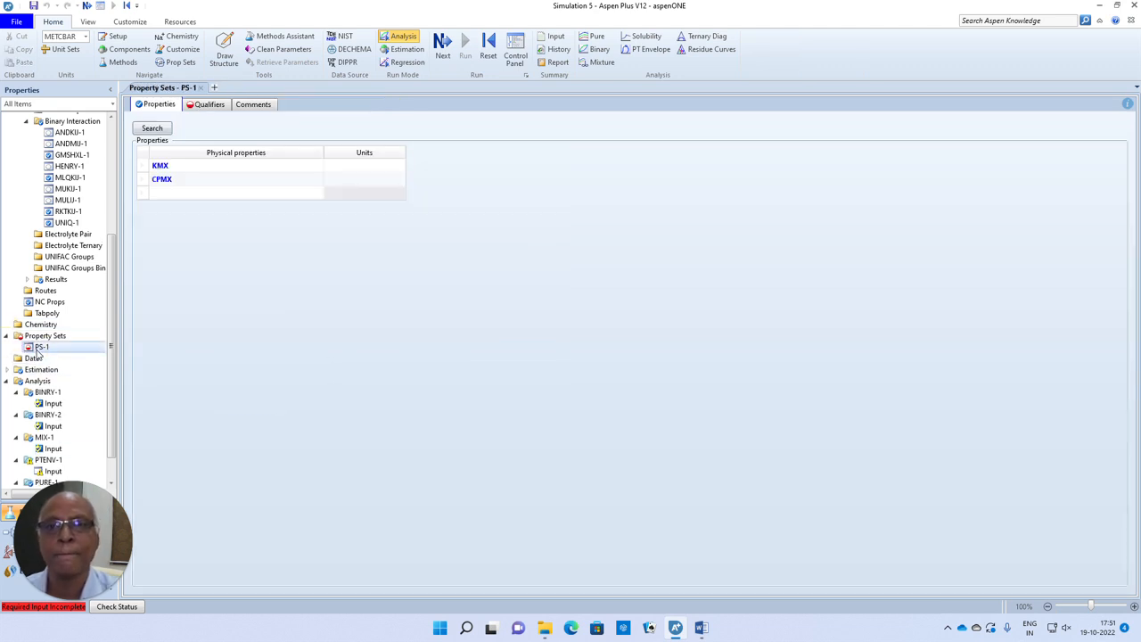
pyautogui.click(201, 106)
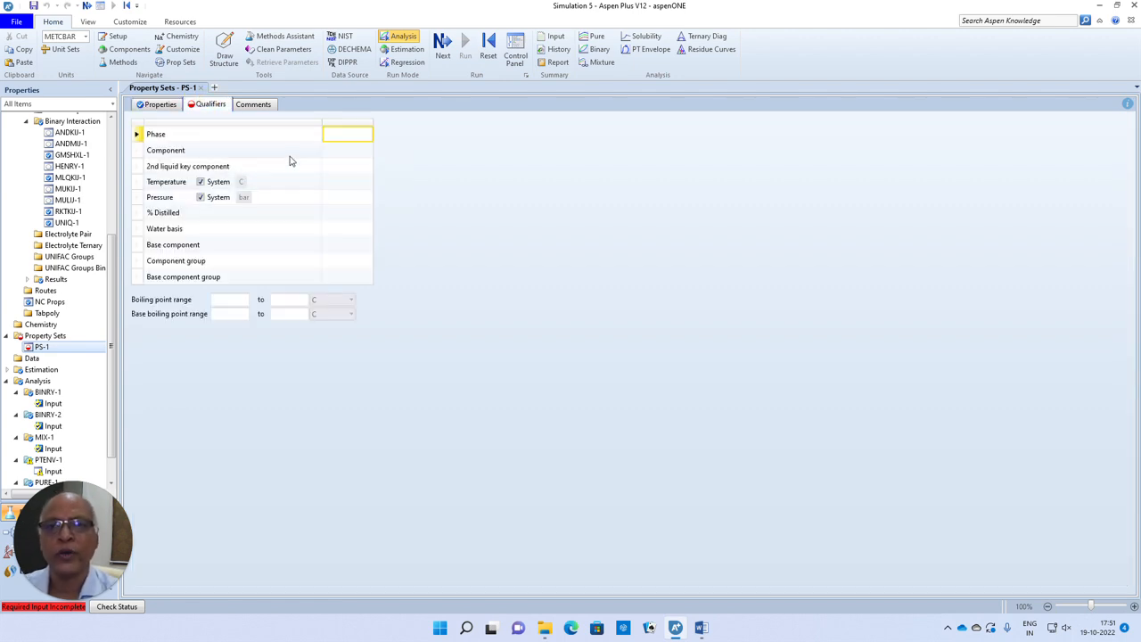
pyautogui.click(162, 105)
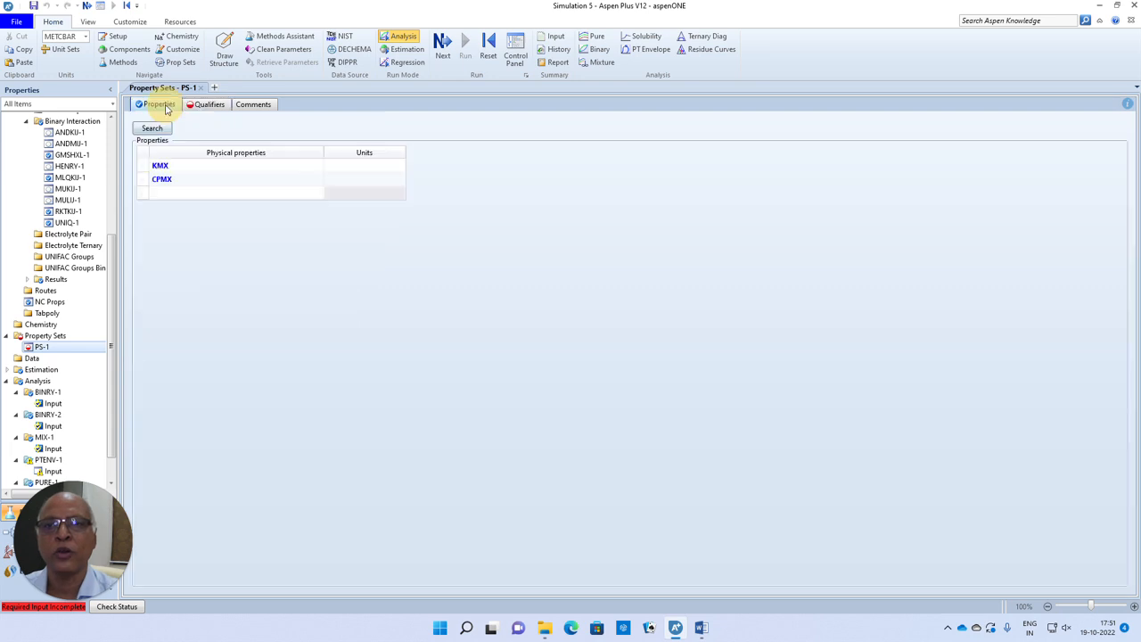
pyautogui.click(86, 6)
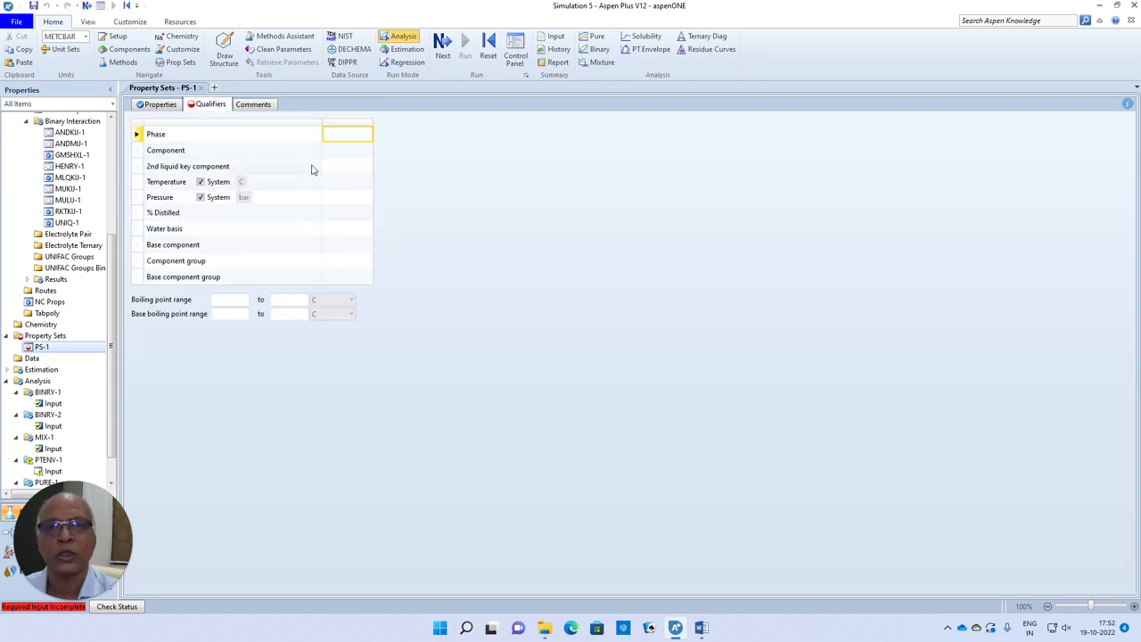
pyautogui.click(353, 135)
pyautogui.click(355, 138)
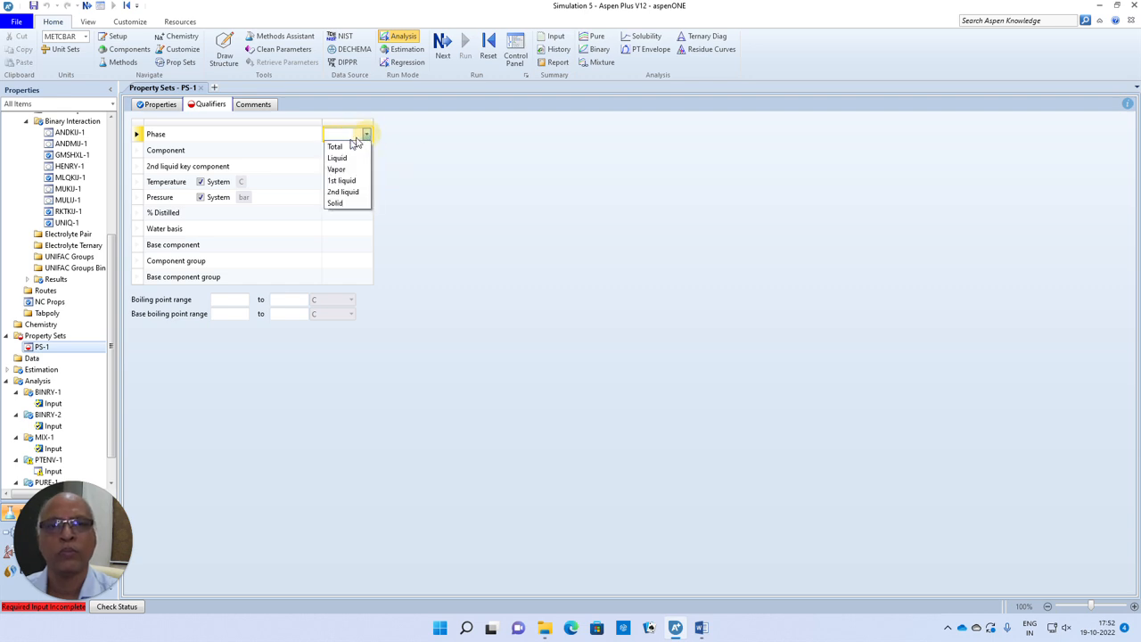
pyautogui.click(343, 157)
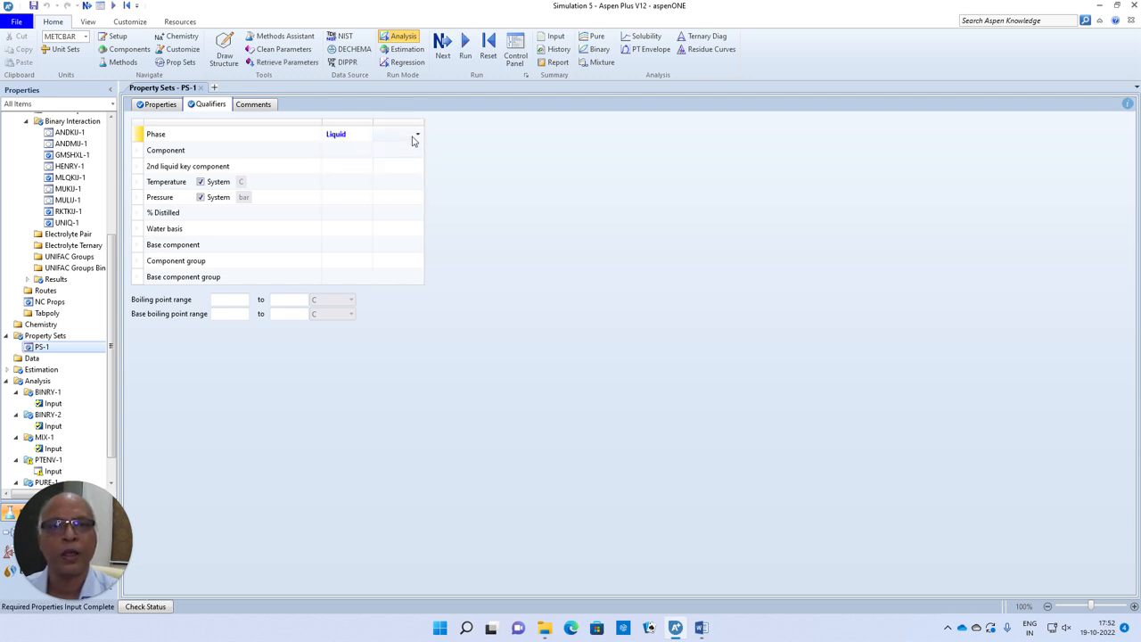
pyautogui.click(416, 135)
pyautogui.click(396, 168)
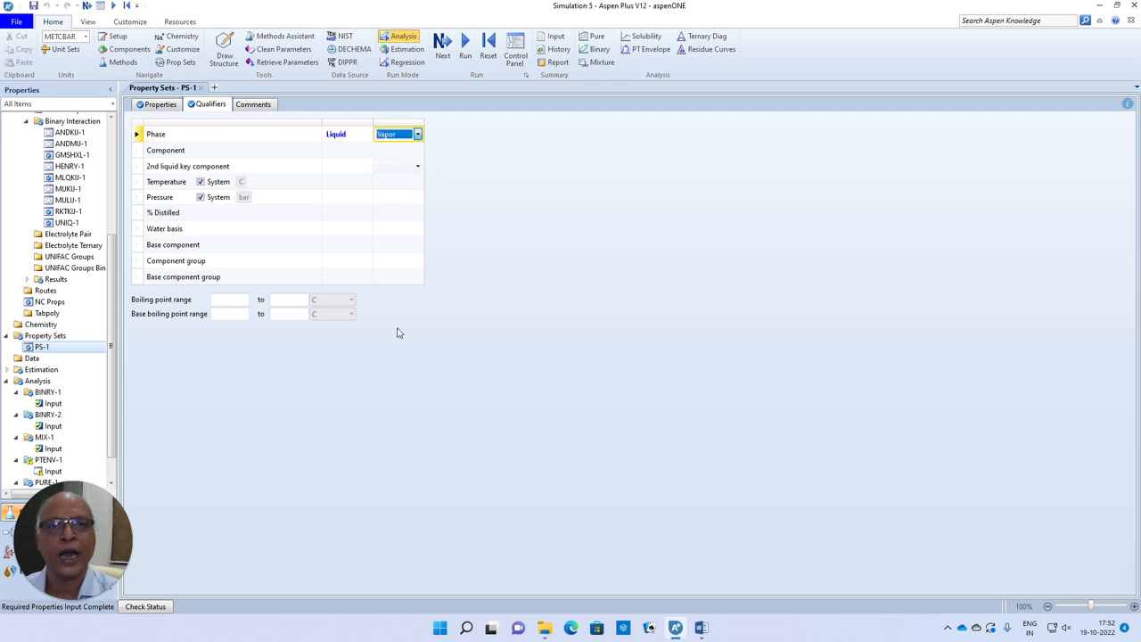
pyautogui.click(400, 336)
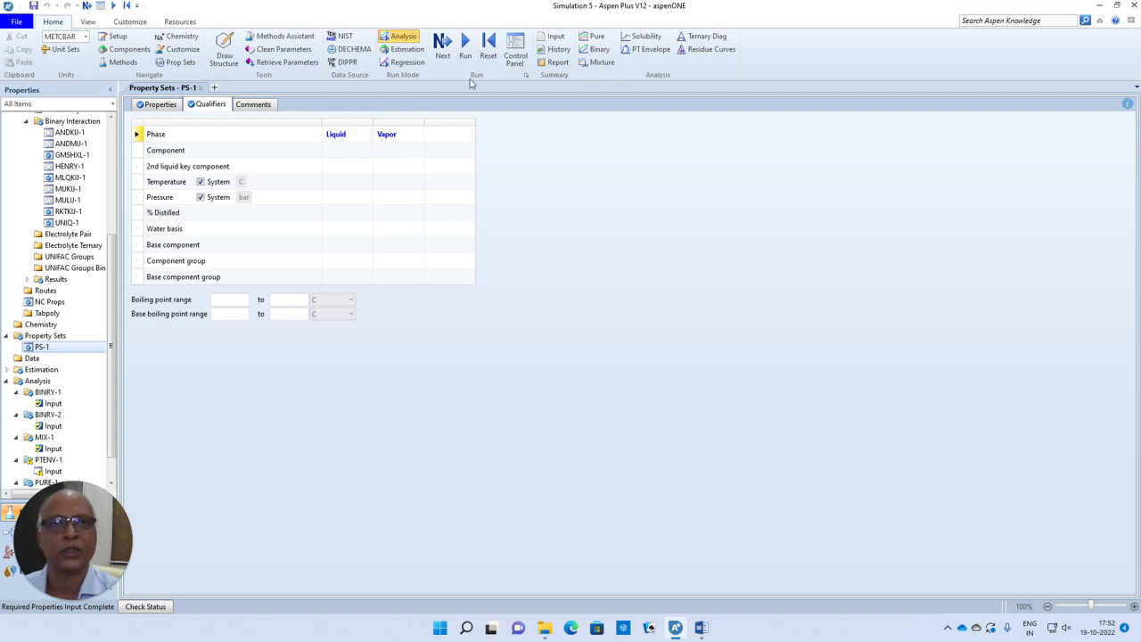
# - Create a new mixture analysis and select property set PS-1 as the properties to report
pyautogui.click(441, 49)
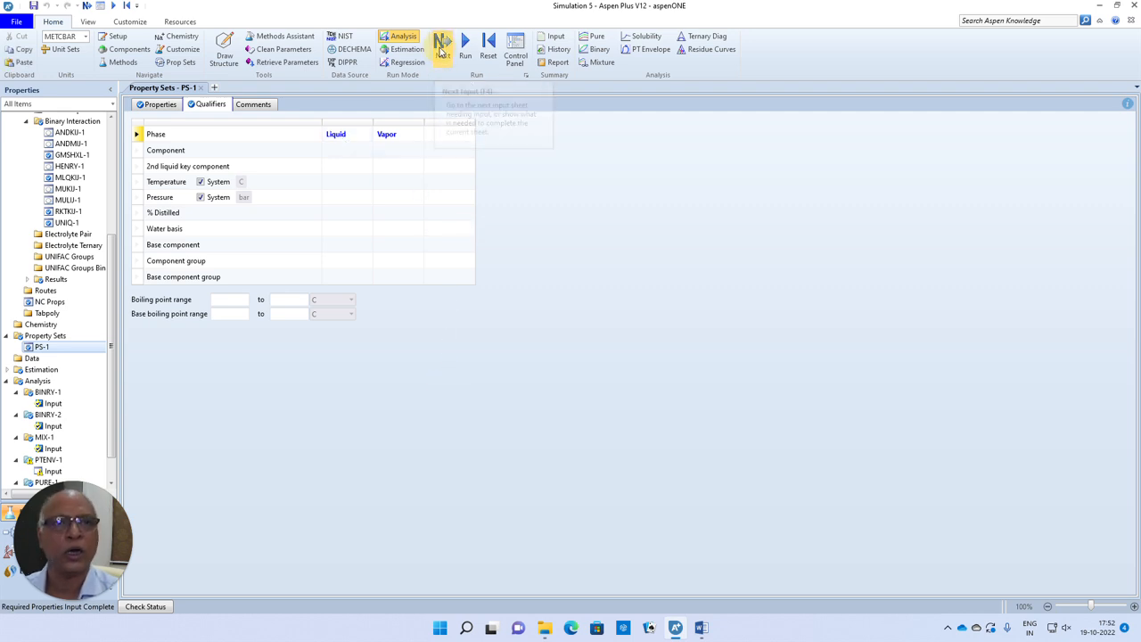
pyautogui.click(588, 360)
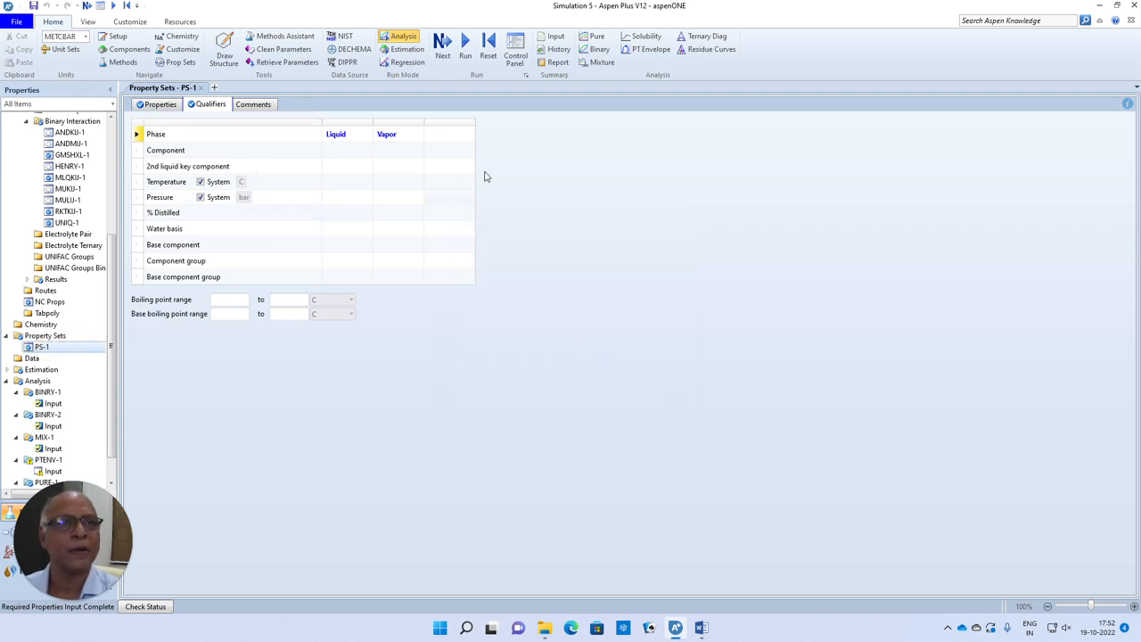
pyautogui.click(594, 62)
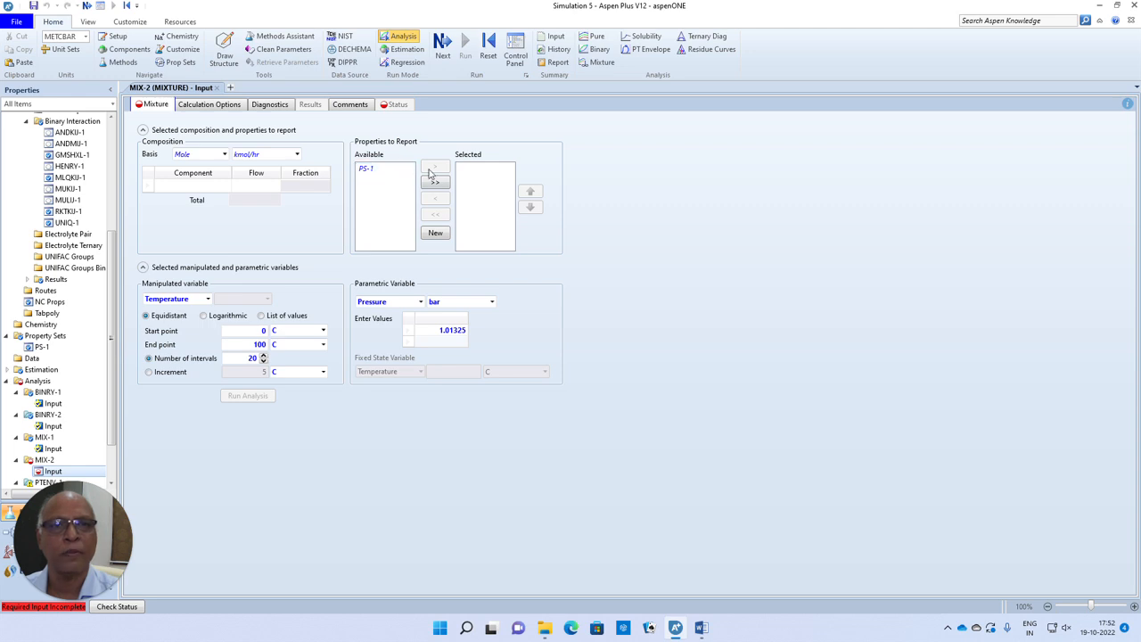
pyautogui.click(386, 170)
pyautogui.click(435, 170)
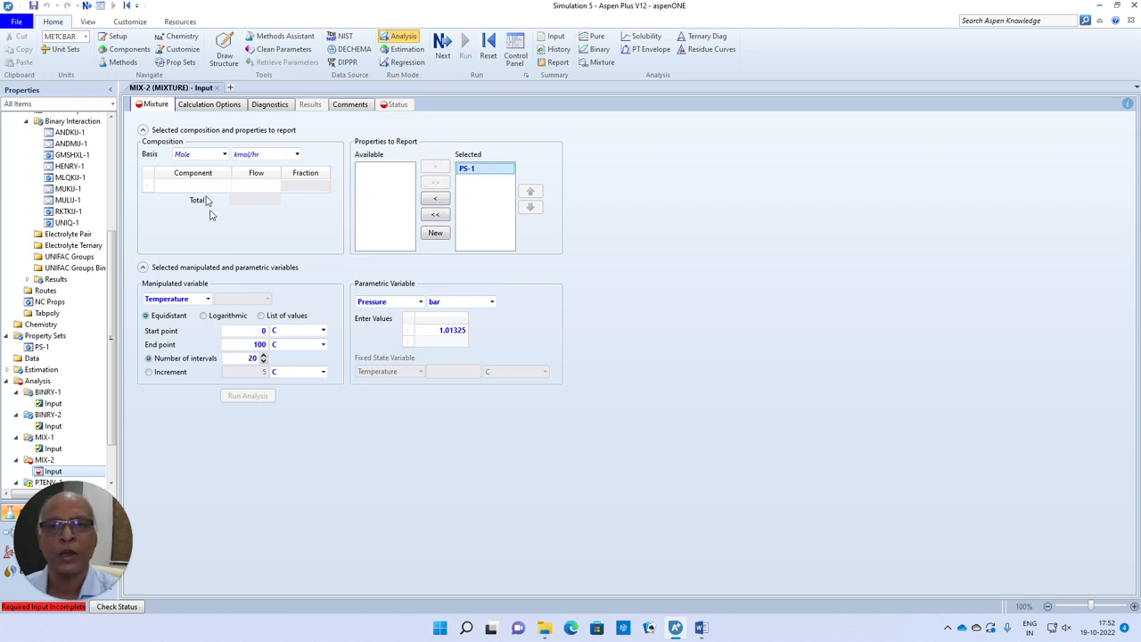
# - Set the mixture composition to 100 kmol/hr each of MEK and TOLUENE and run the analysis
pyautogui.click(225, 187)
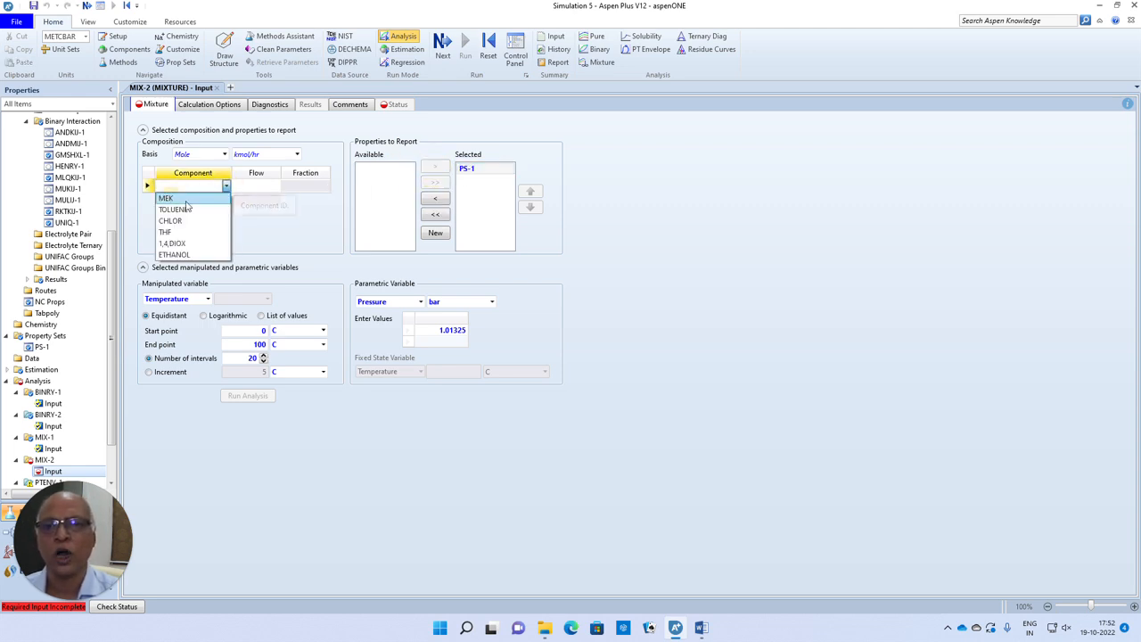
pyautogui.click(166, 198)
pyautogui.click(262, 186)
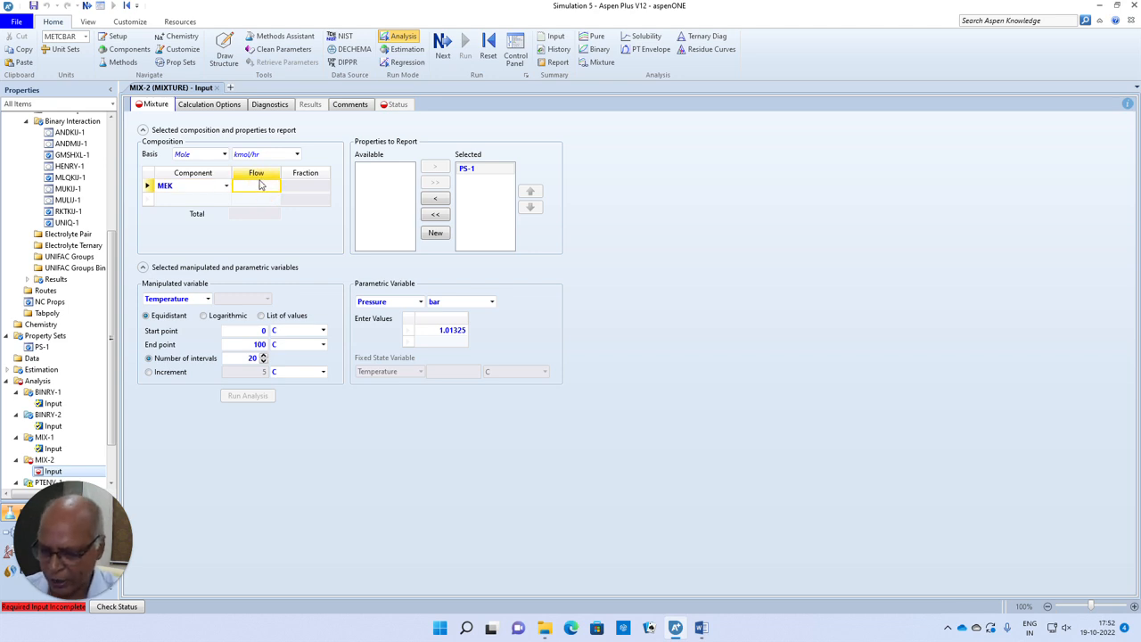
pyautogui.write('100')
pyautogui.click(227, 200)
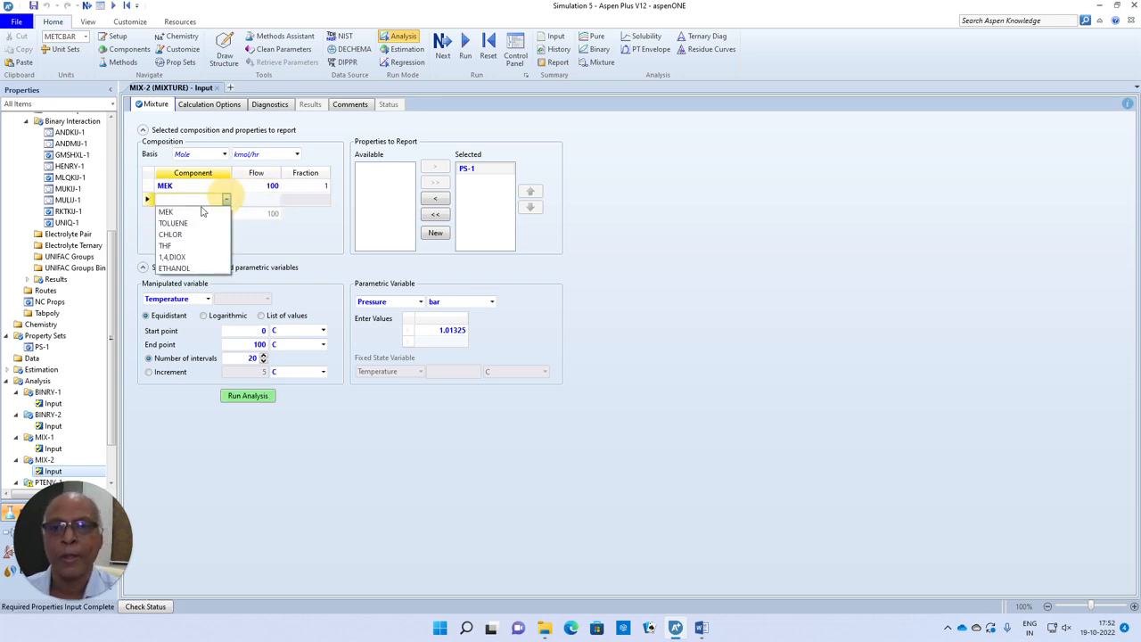
pyautogui.click(189, 225)
pyautogui.click(263, 206)
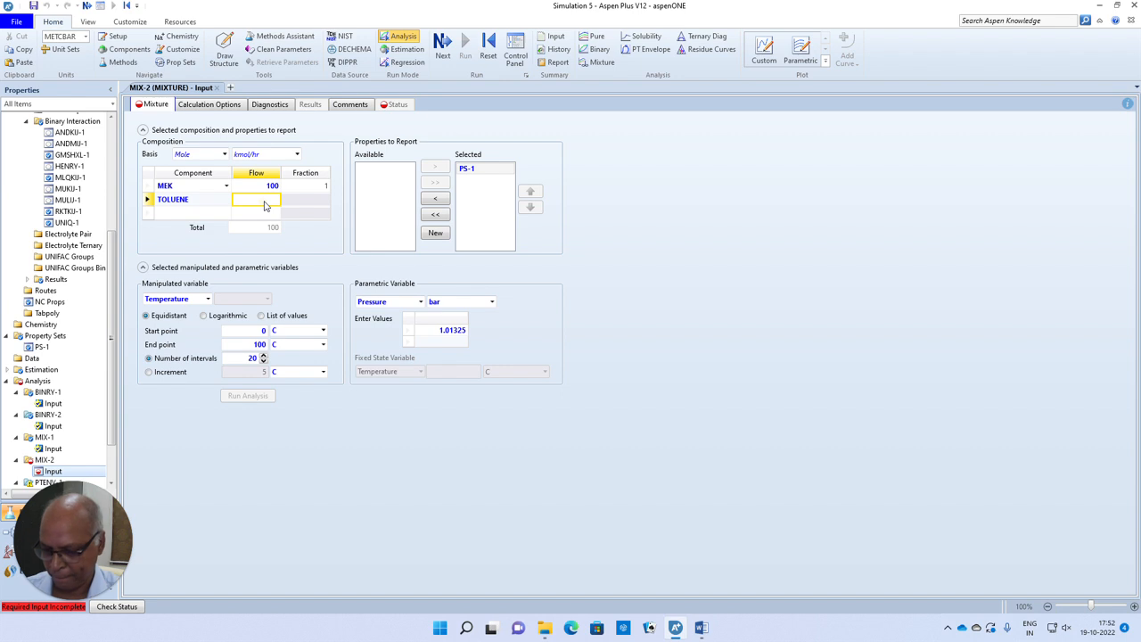
pyautogui.write('100')
pyautogui.press('Return')
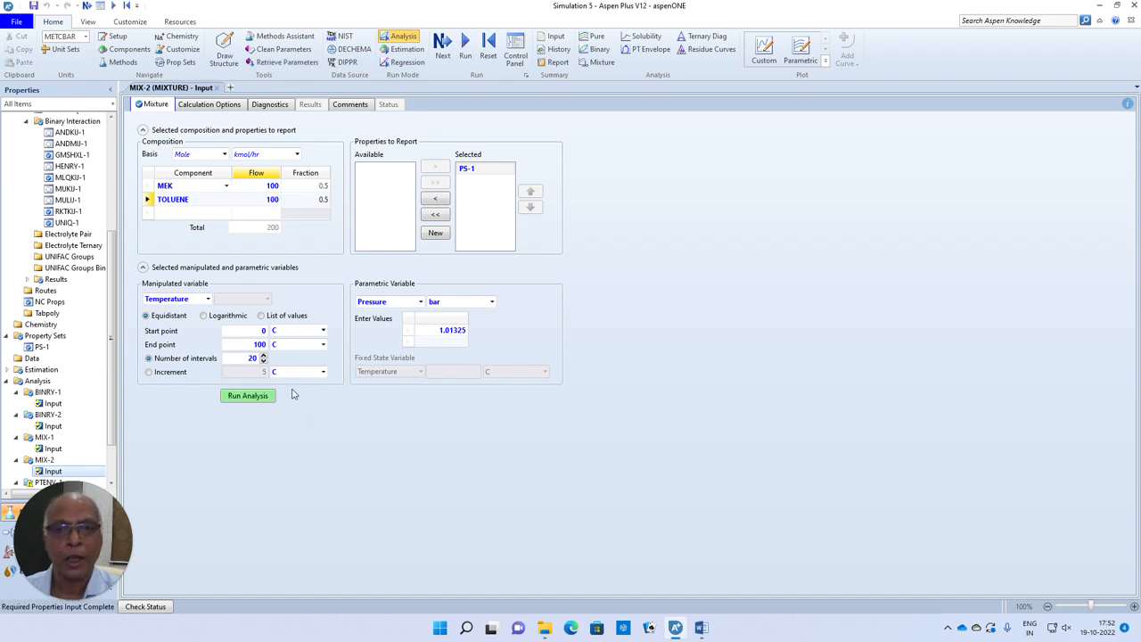
pyautogui.click(254, 395)
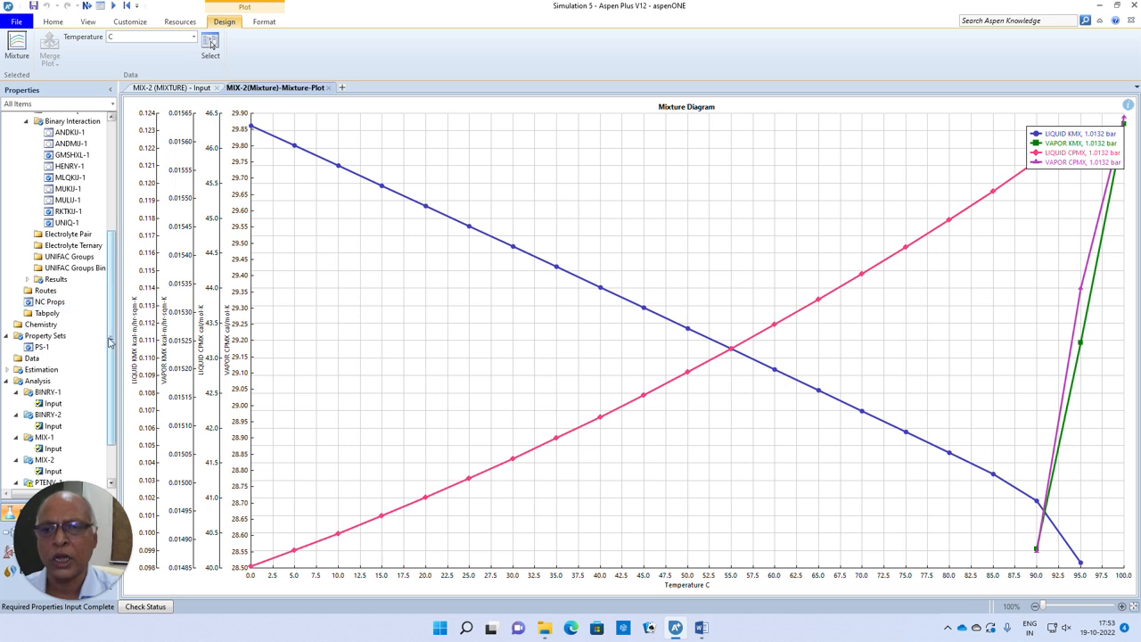
# - Open the component specifications to review the list of defined components
pyautogui.moveTo(109, 341); pyautogui.dragTo(108, 155)
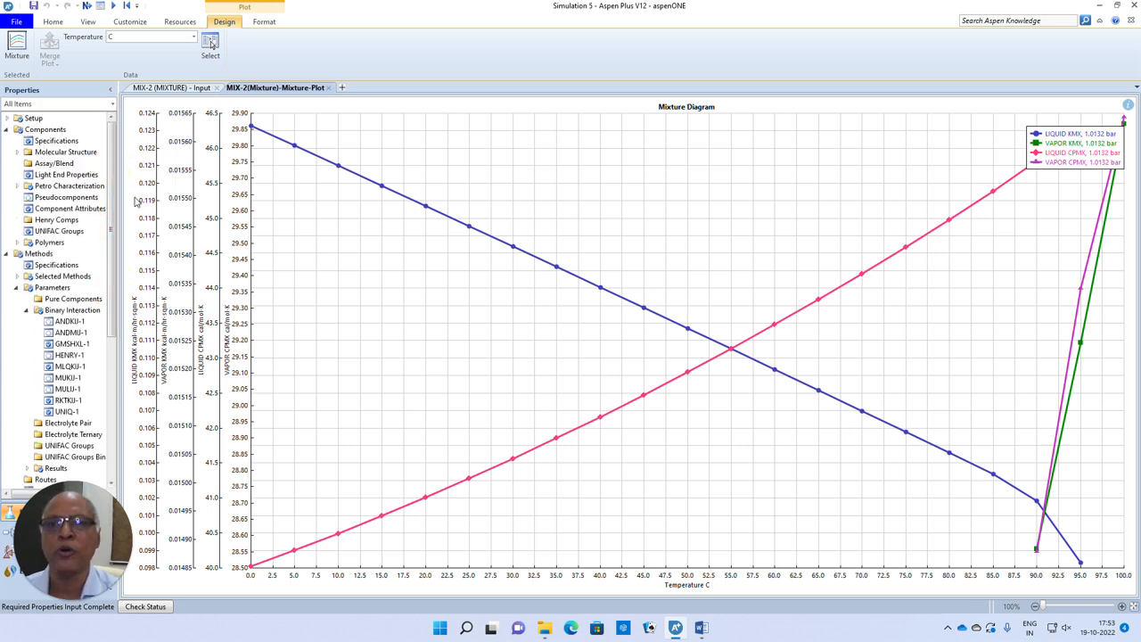
pyautogui.click(55, 141)
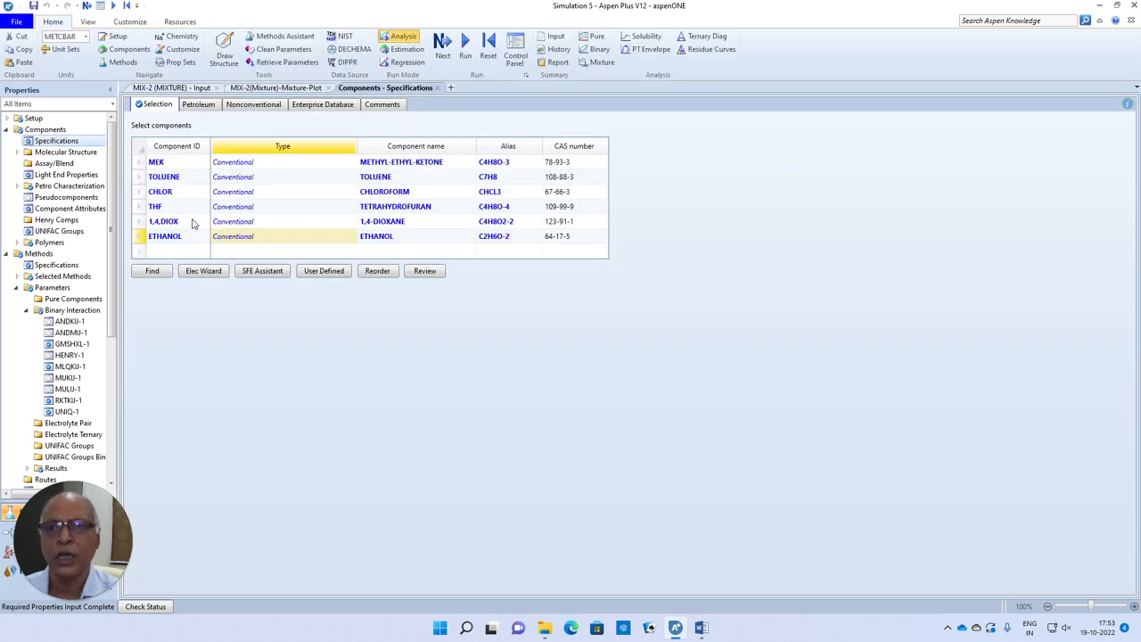